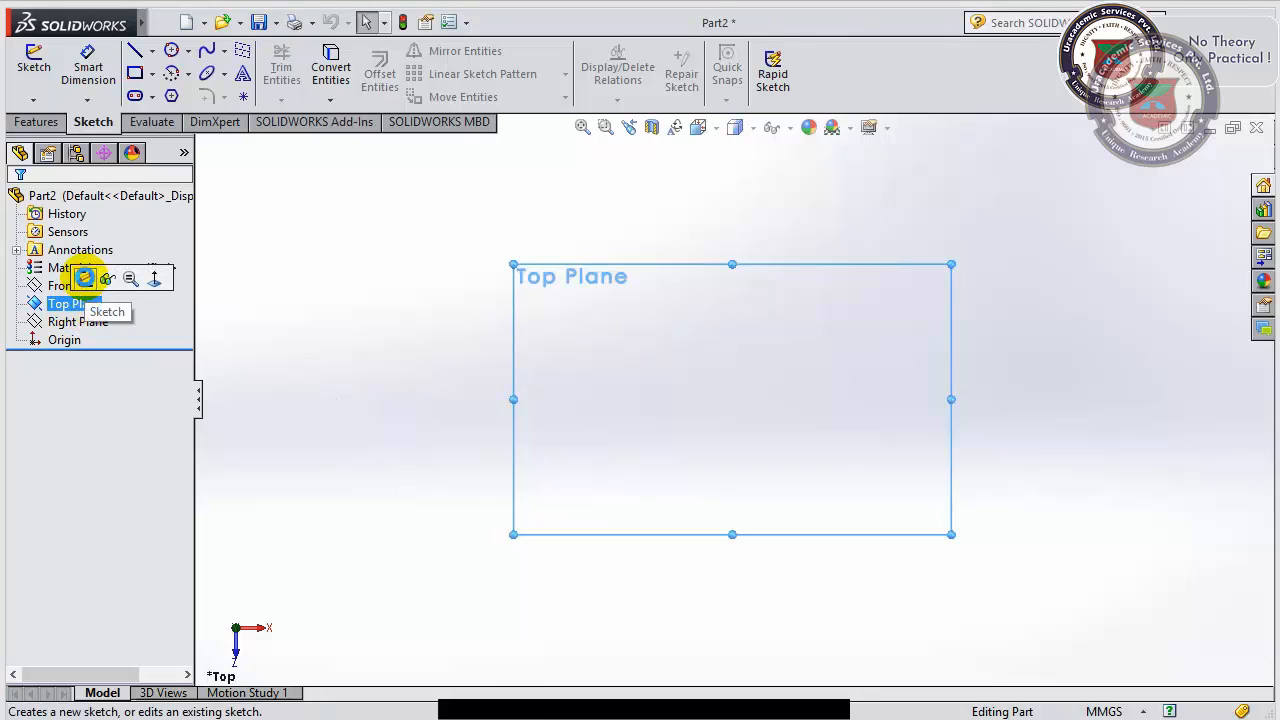
- Start a sketch on the Top Plane and draw a centre circle of about 86.5 mm radius at the origin
{"action": "left_click", "coordinate": [85, 278]}
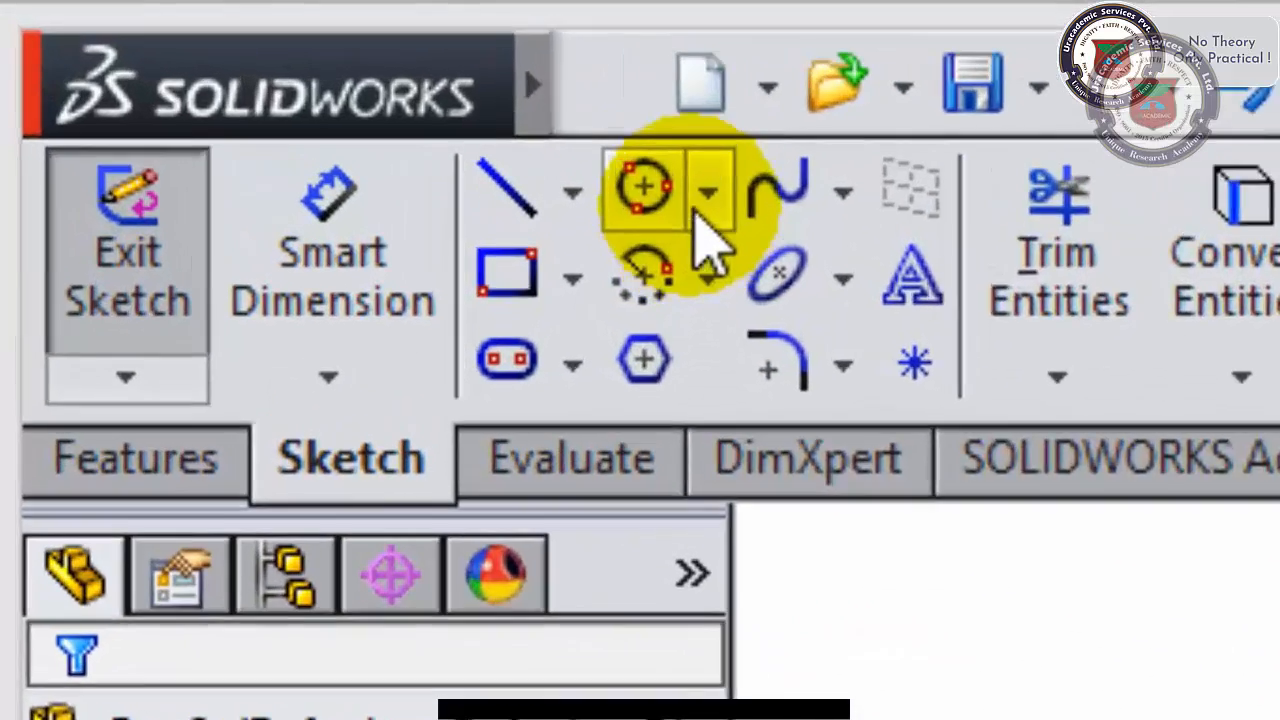
{"action": "left_click", "coordinate": [706, 195]}
{"action": "left_click", "coordinate": [756, 271]}
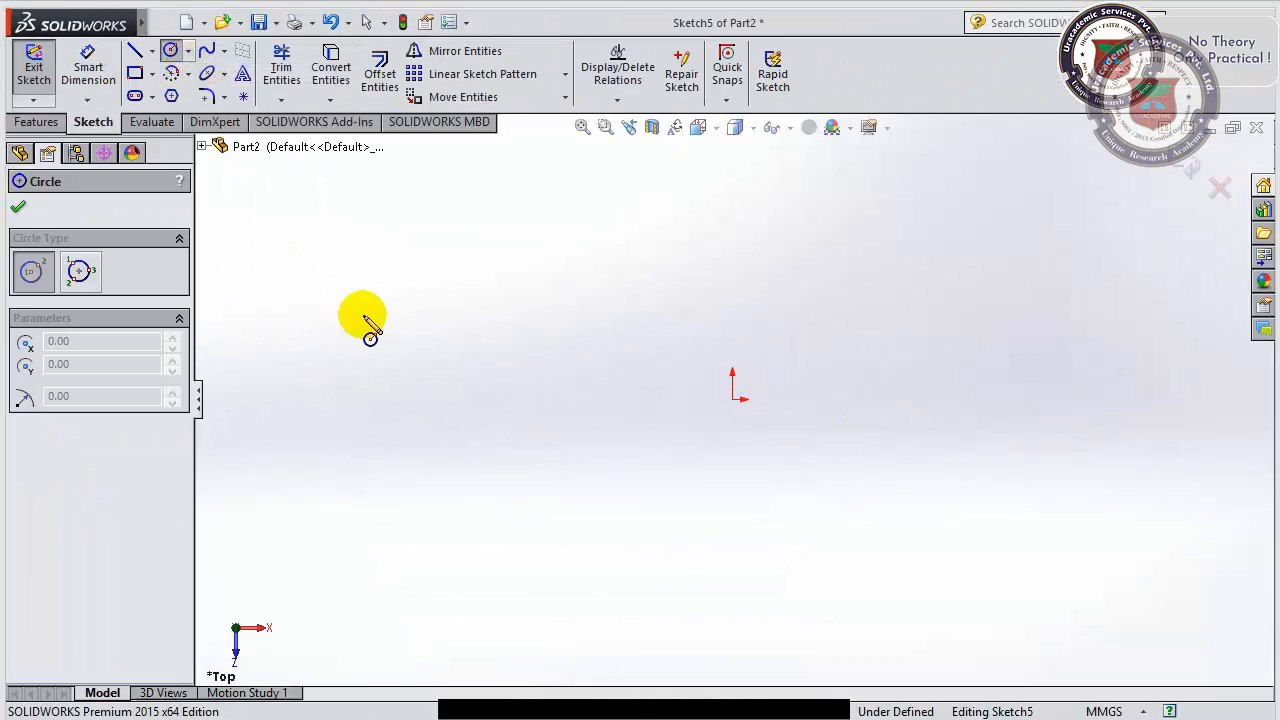
{"action": "left_click", "coordinate": [733, 399]}
{"action": "left_click", "coordinate": [521, 402]}
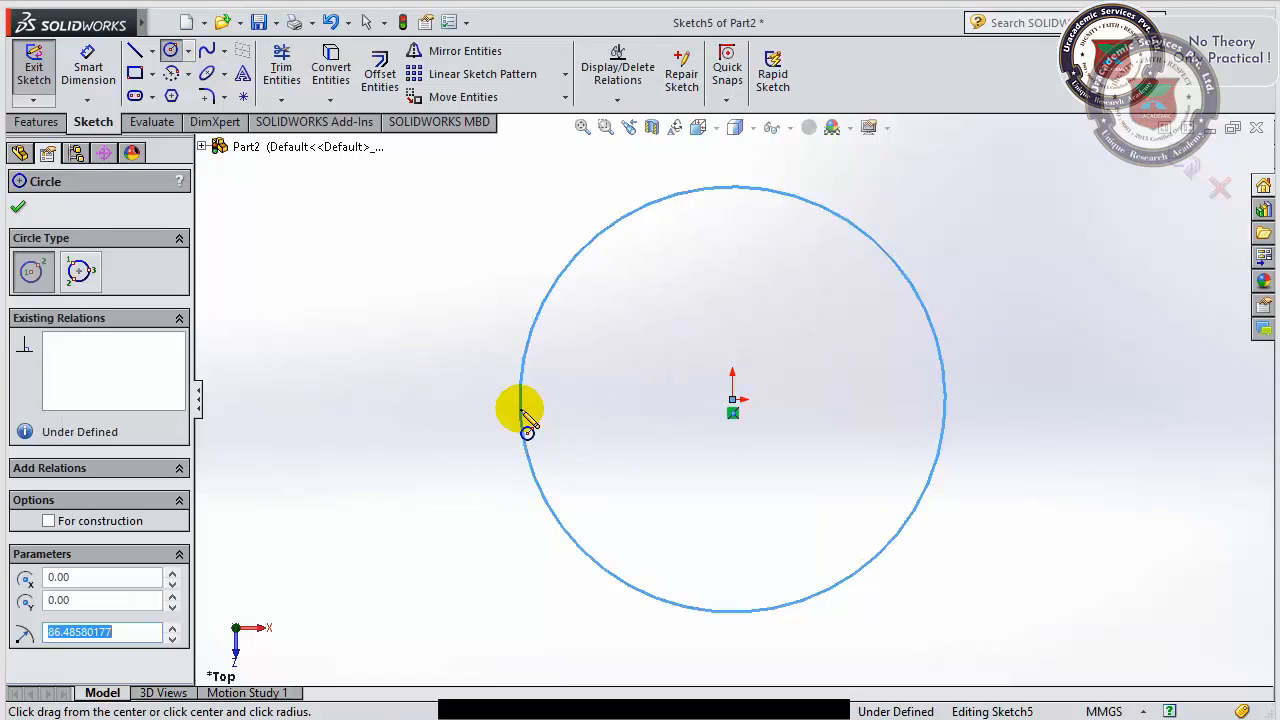
{"action": "key", "text": "Escape"}
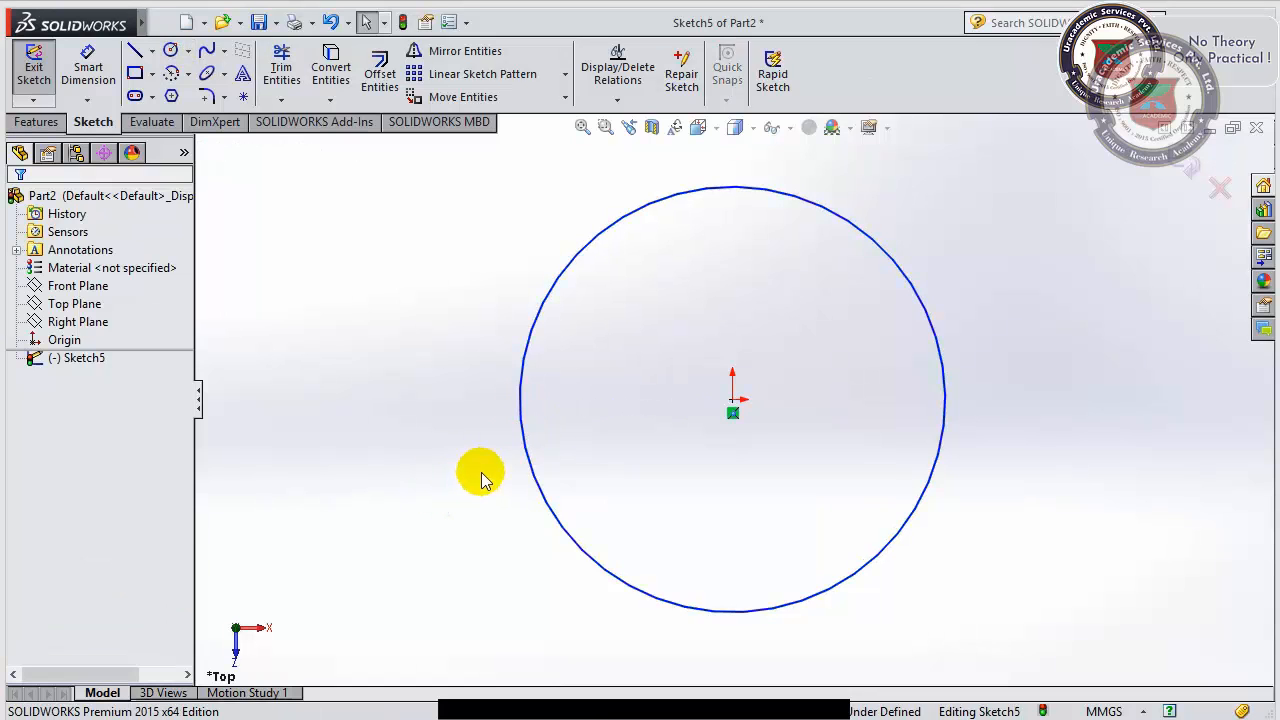
- Delete the circle drawn at the origin
{"action": "left_click", "coordinate": [520, 406]}
{"action": "key", "text": "Delete"}
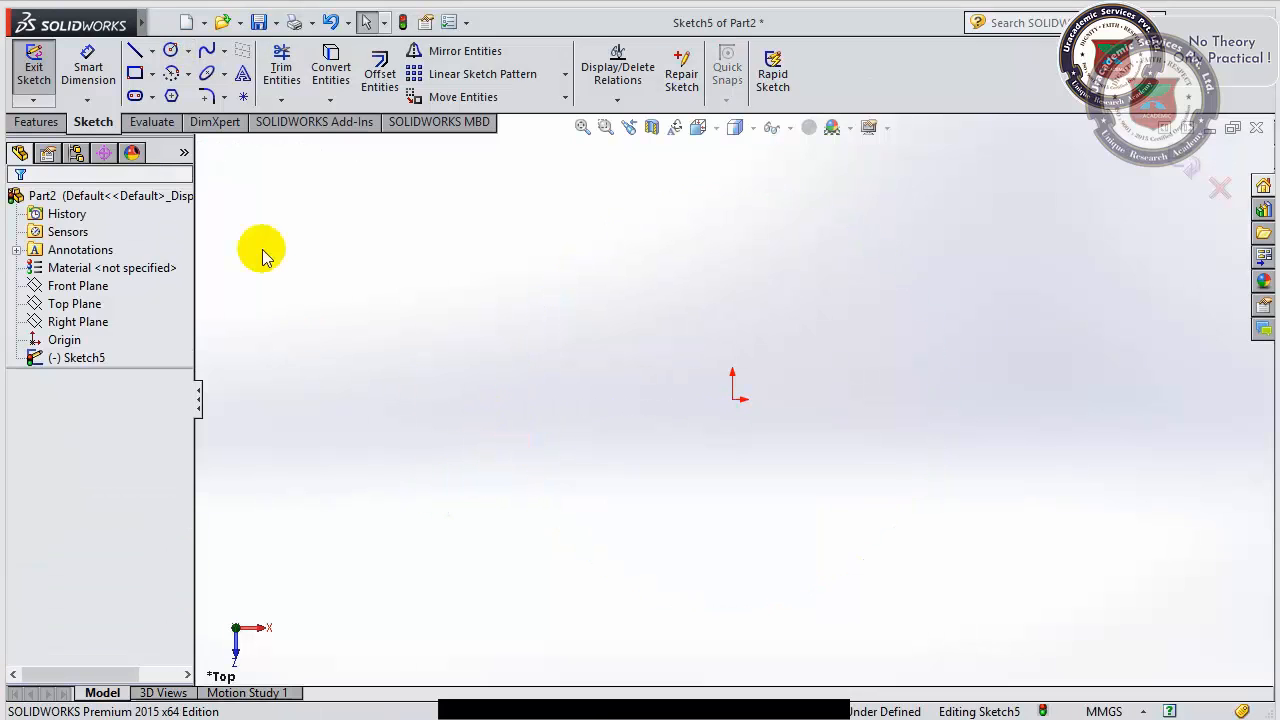
- Draw a horizontal line about 85 mm long from the origin, followed by a vertical line about 75 mm upward from its end
{"action": "left_click", "coordinate": [133, 56]}
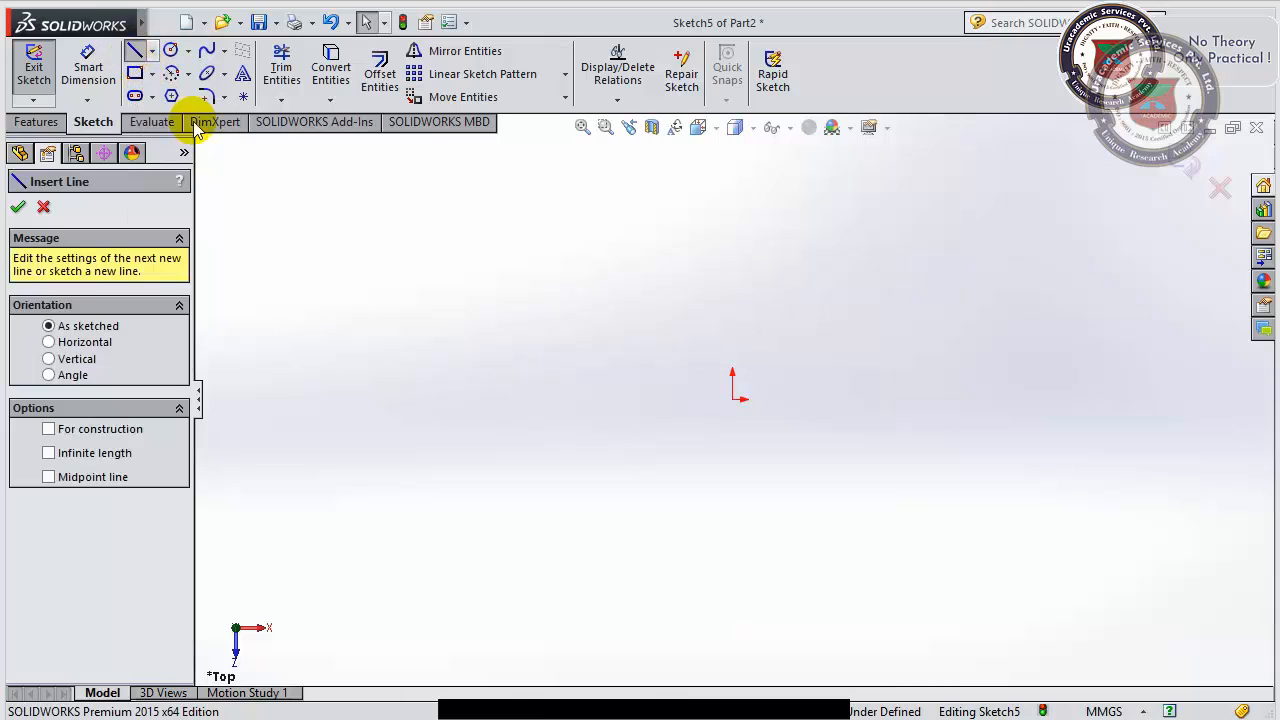
{"action": "left_click", "coordinate": [733, 399]}
{"action": "left_click", "coordinate": [942, 399]}
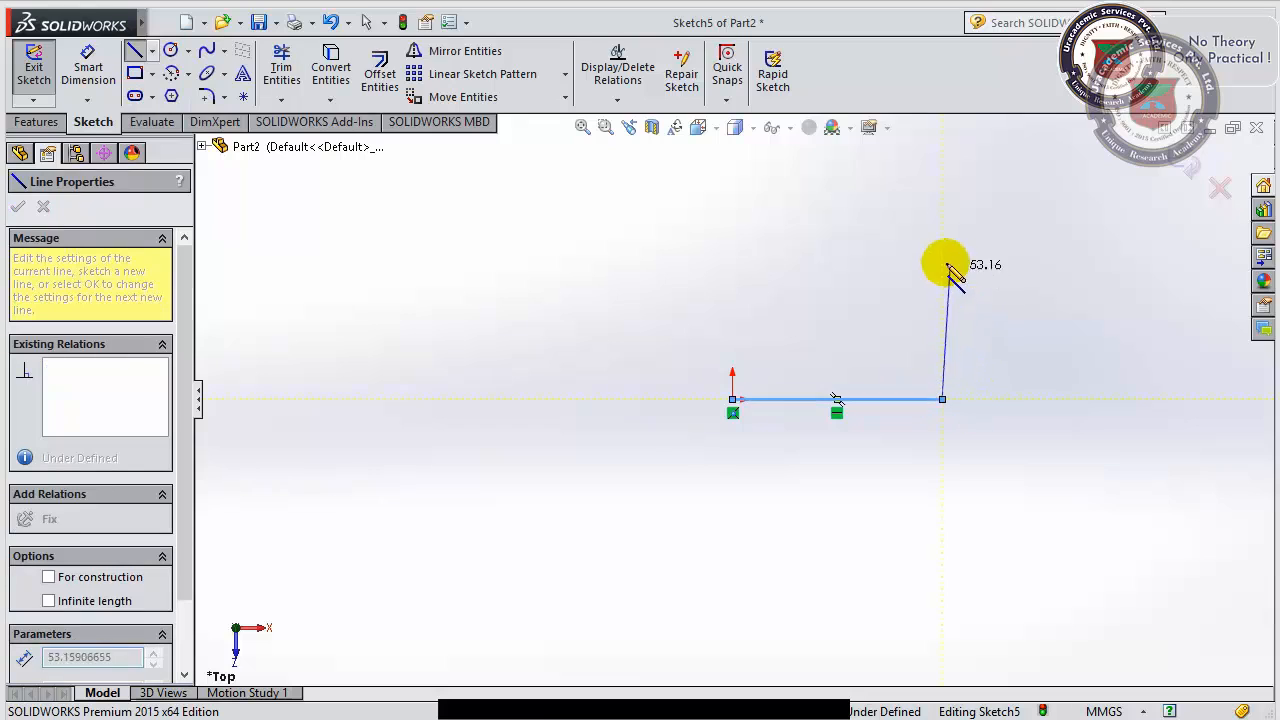
{"action": "left_click", "coordinate": [942, 214]}
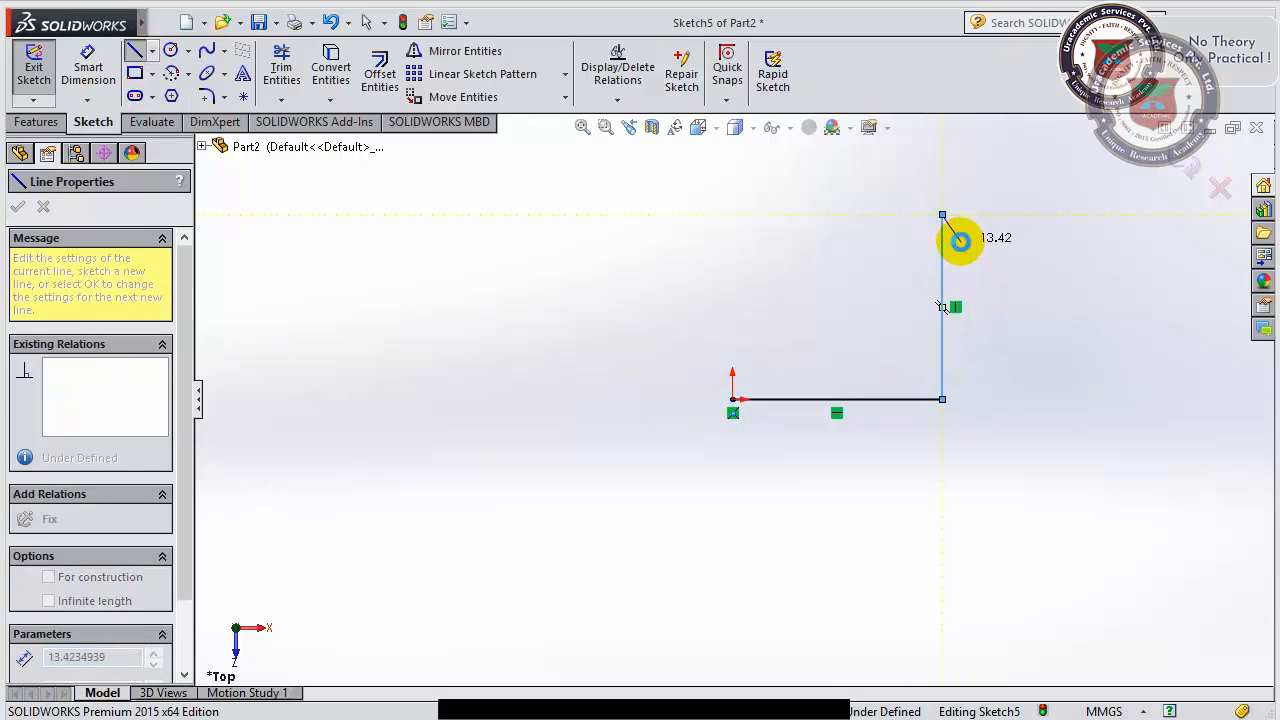
{"action": "key", "text": "Escape"}
{"action": "left_click", "coordinate": [942, 214]}
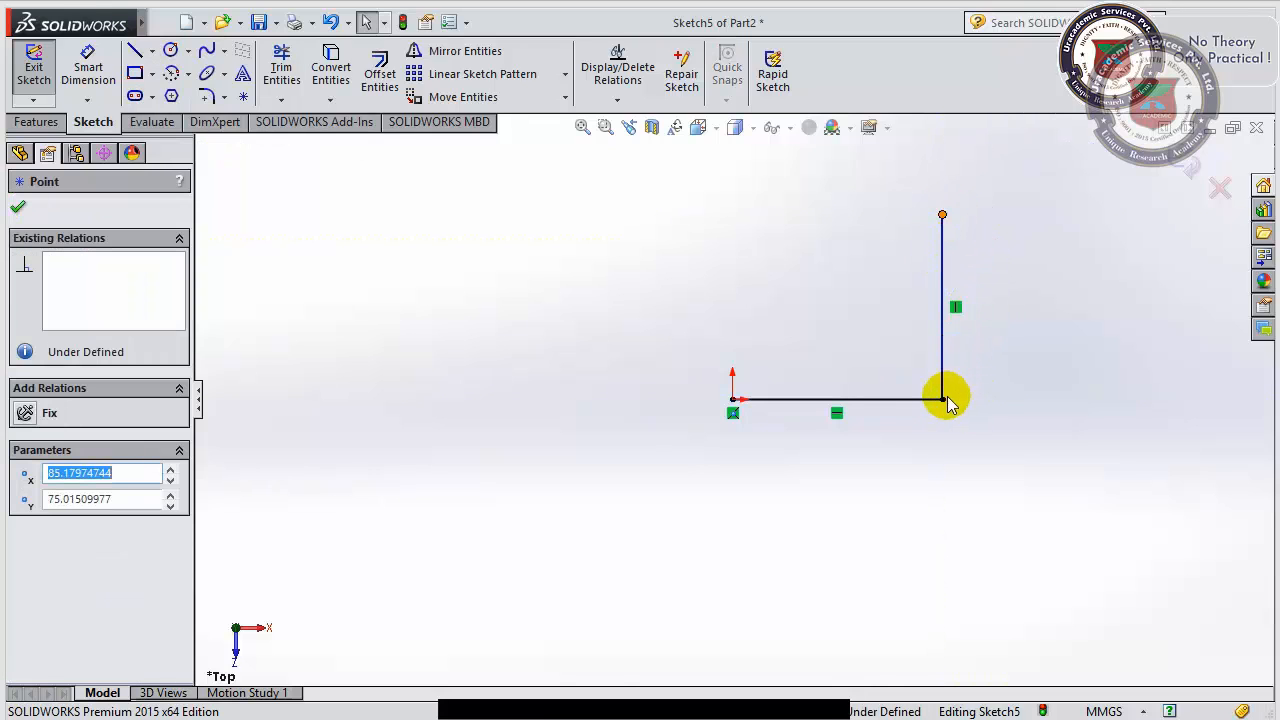
{"action": "left_click", "coordinate": [944, 399]}
{"action": "left_click", "coordinate": [736, 402]}
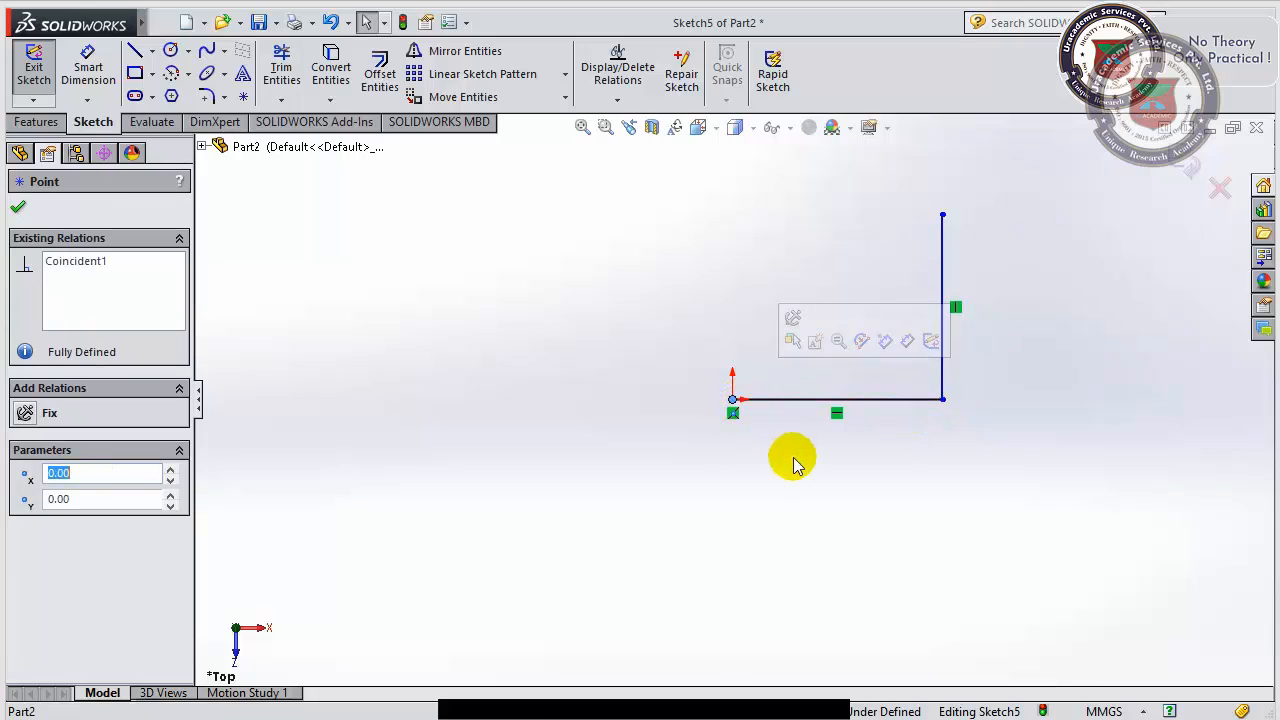
{"action": "left_click", "coordinate": [792, 460]}
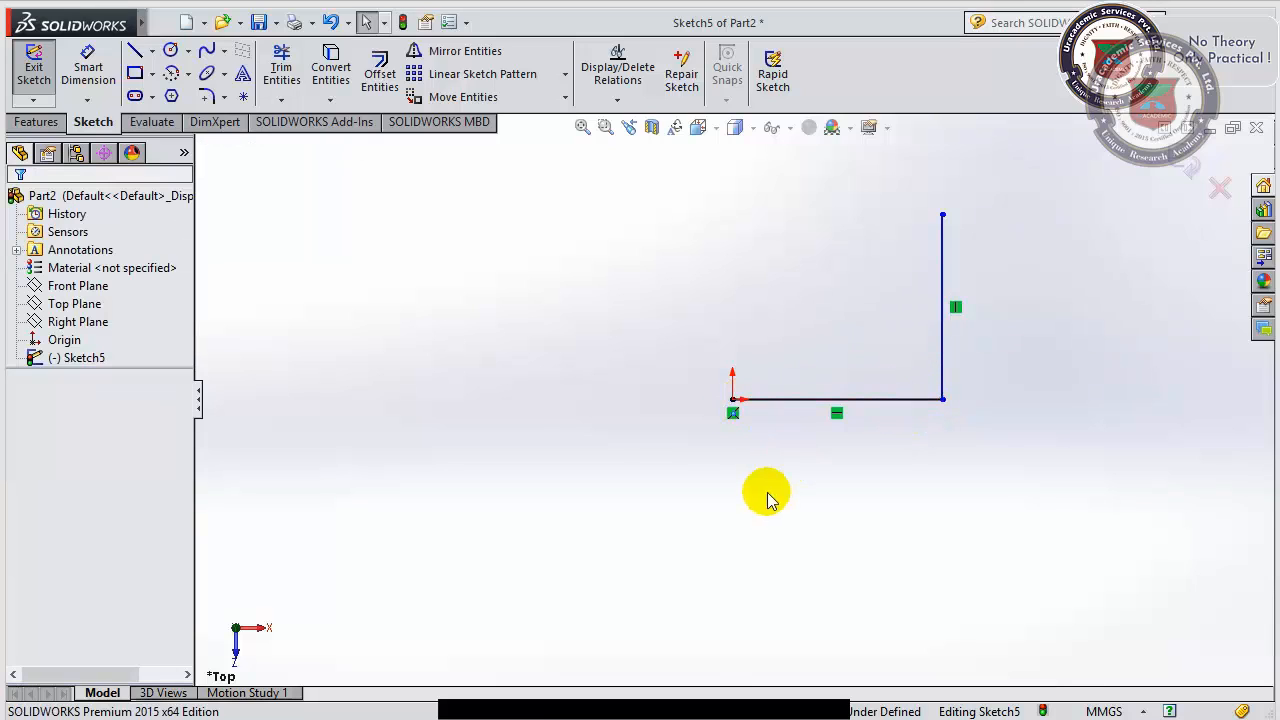
- Draw a perimeter circle of about 56.8 mm radius through the origin, the corner point and the vertical line's upper endpoint
{"action": "left_click", "coordinate": [188, 51]}
{"action": "left_click", "coordinate": [180, 90]}
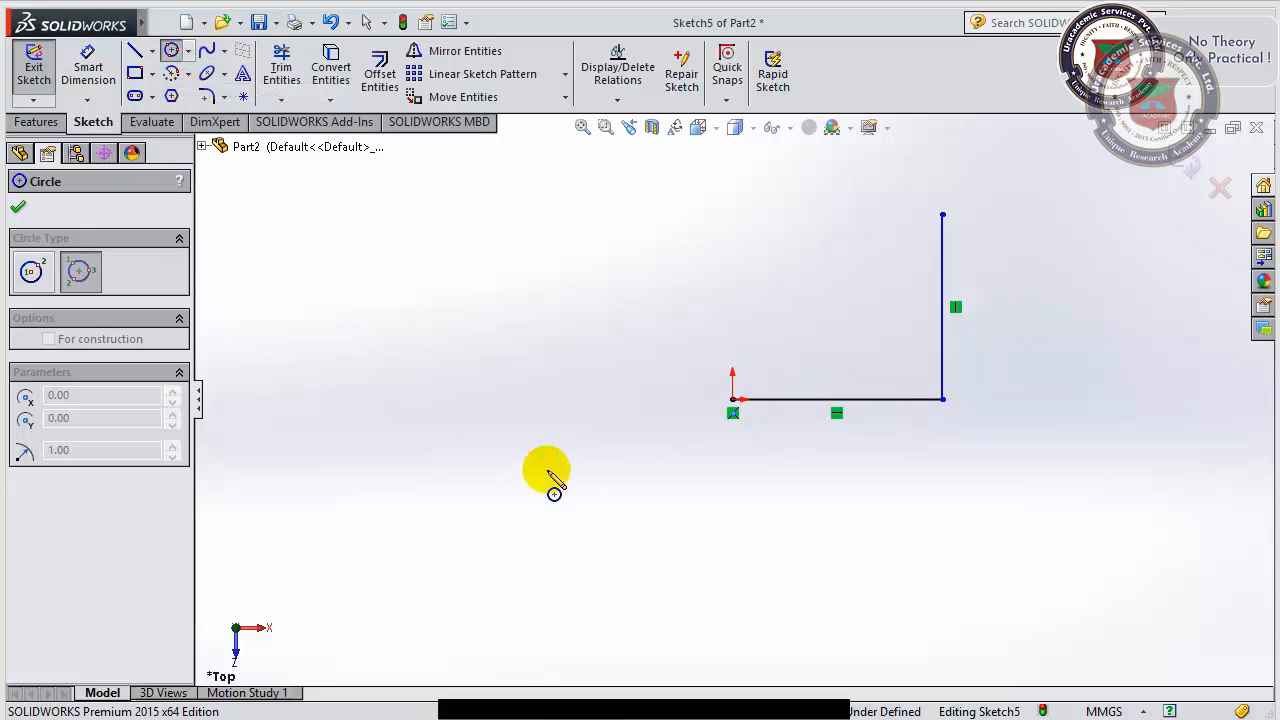
{"action": "left_click", "coordinate": [733, 400]}
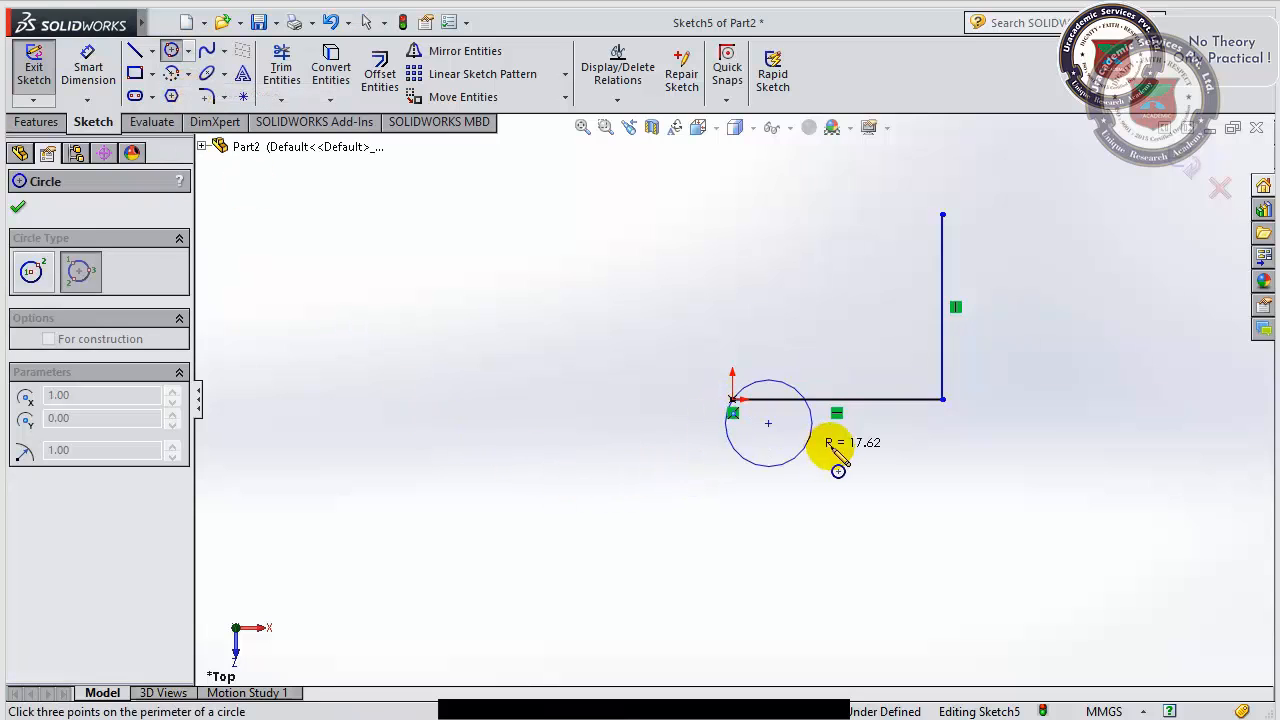
{"action": "left_click", "coordinate": [942, 400]}
{"action": "left_click", "coordinate": [943, 216]}
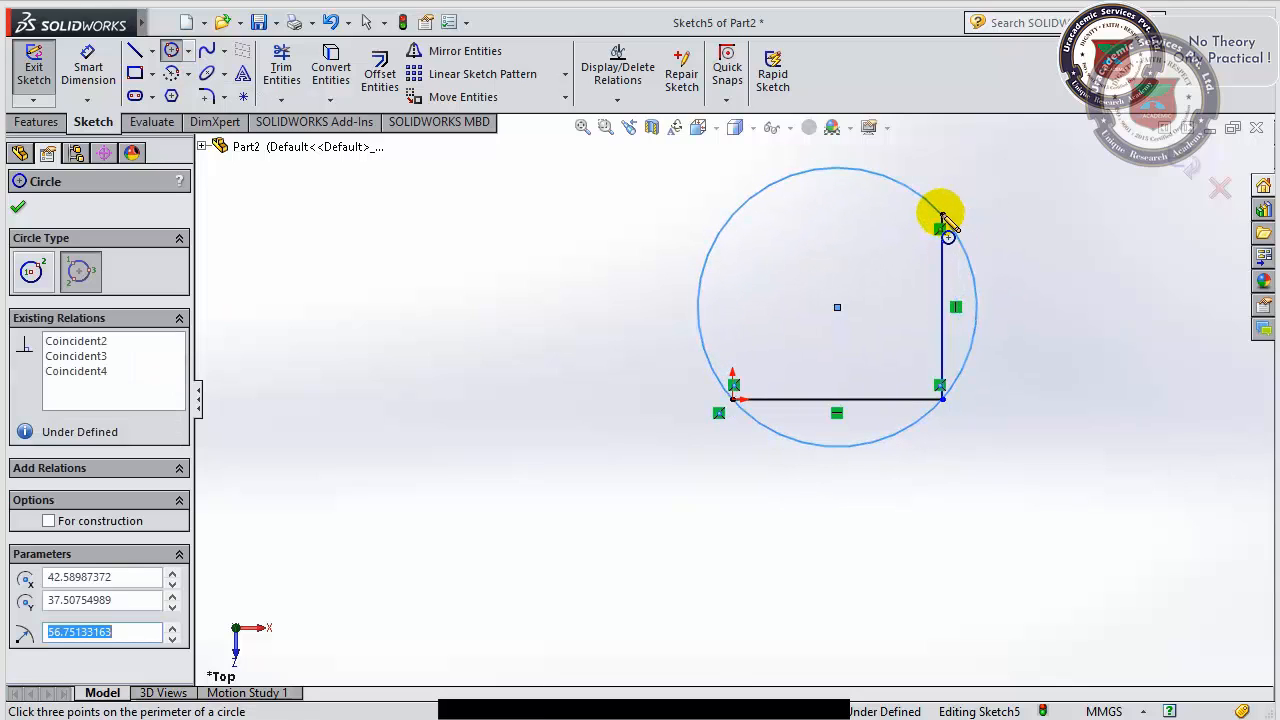
{"action": "key", "text": "Escape"}
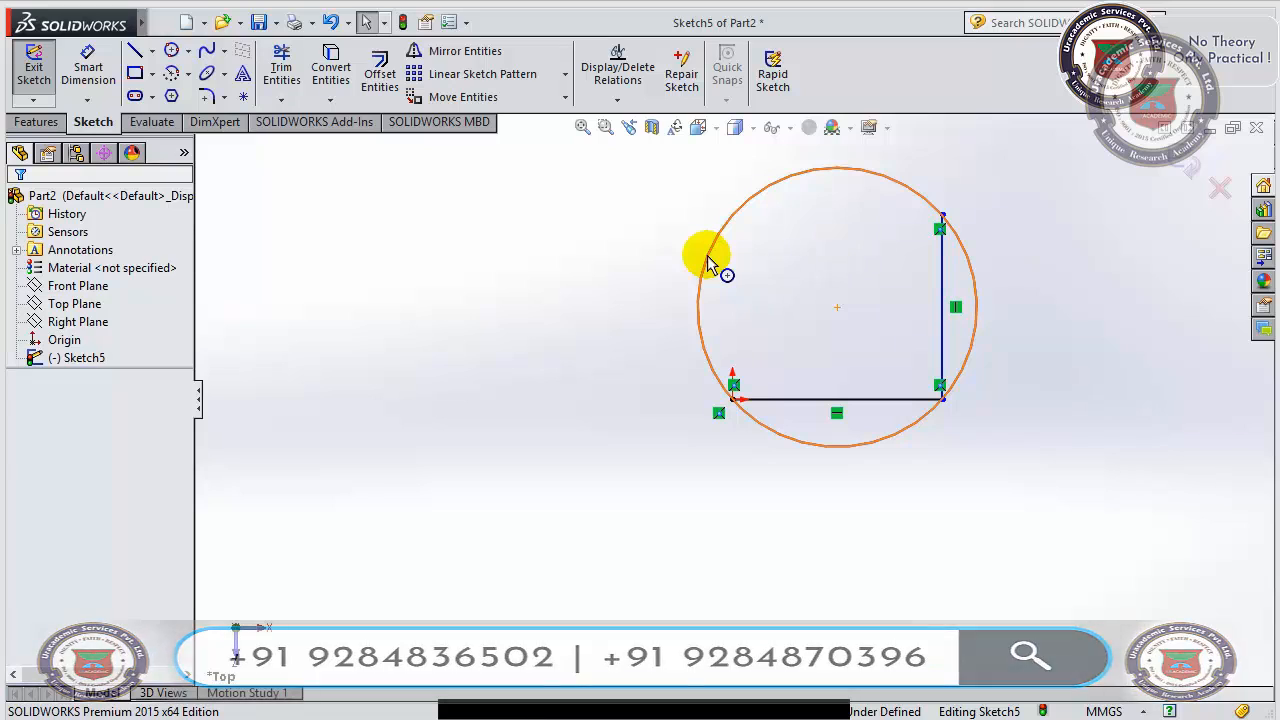
- Shrink the perimeter circle freehand, and delete it together with both lines
{"action": "left_click_drag", "start_coordinate": [707, 258], "coordinate": [938, 345]}
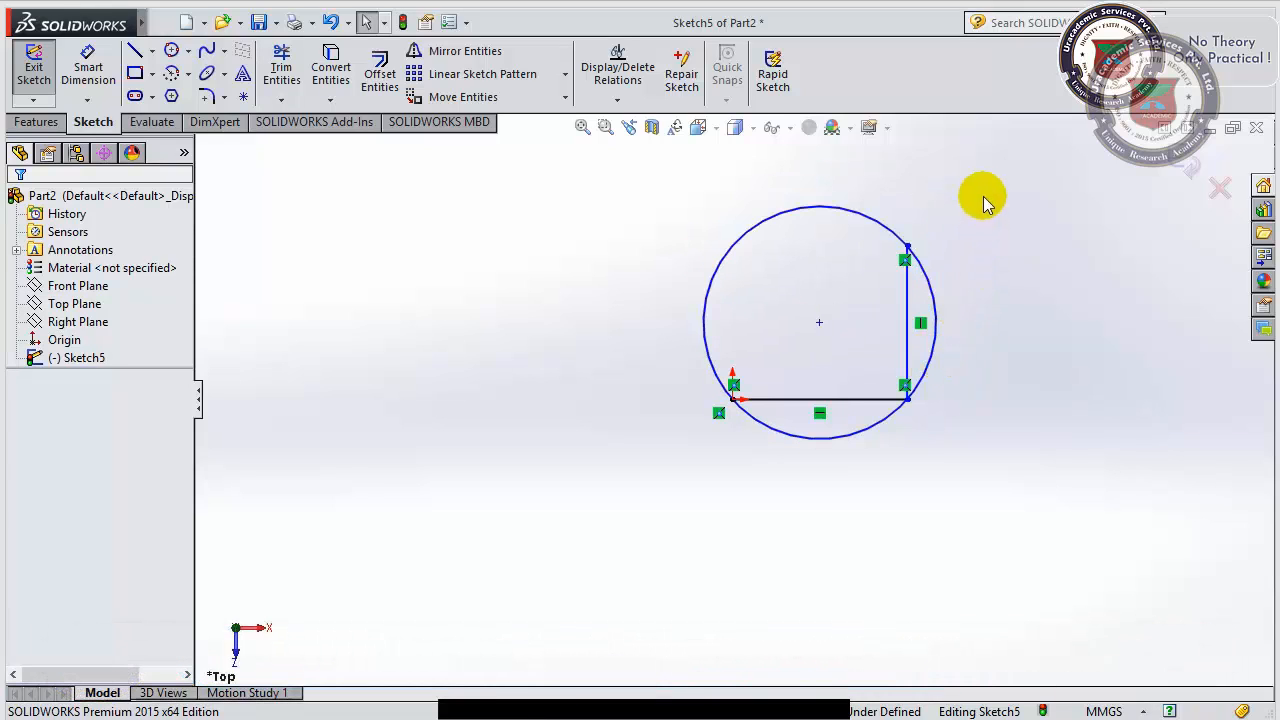
{"action": "mouse_move", "coordinate": [980, 194]}
{"action": "left_mouse_down"}
{"action": "mouse_move", "coordinate": [663, 569]}
{"action": "mouse_move", "coordinate": [651, 557]}
{"action": "left_mouse_up"}
{"action": "key", "text": "Delete"}
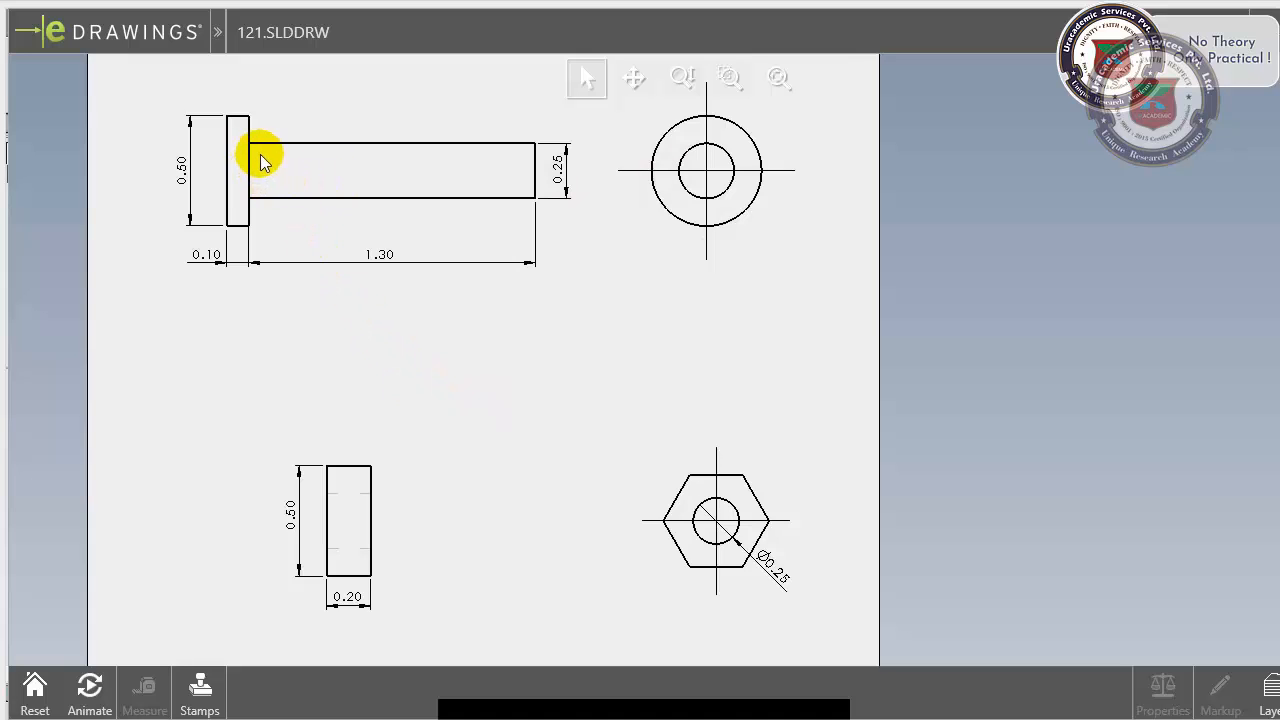
- In the eDrawings file 121.SLDDRW, examine the dimensions of the bolt's side view
{"action": "left_click", "coordinate": [286, 194]}
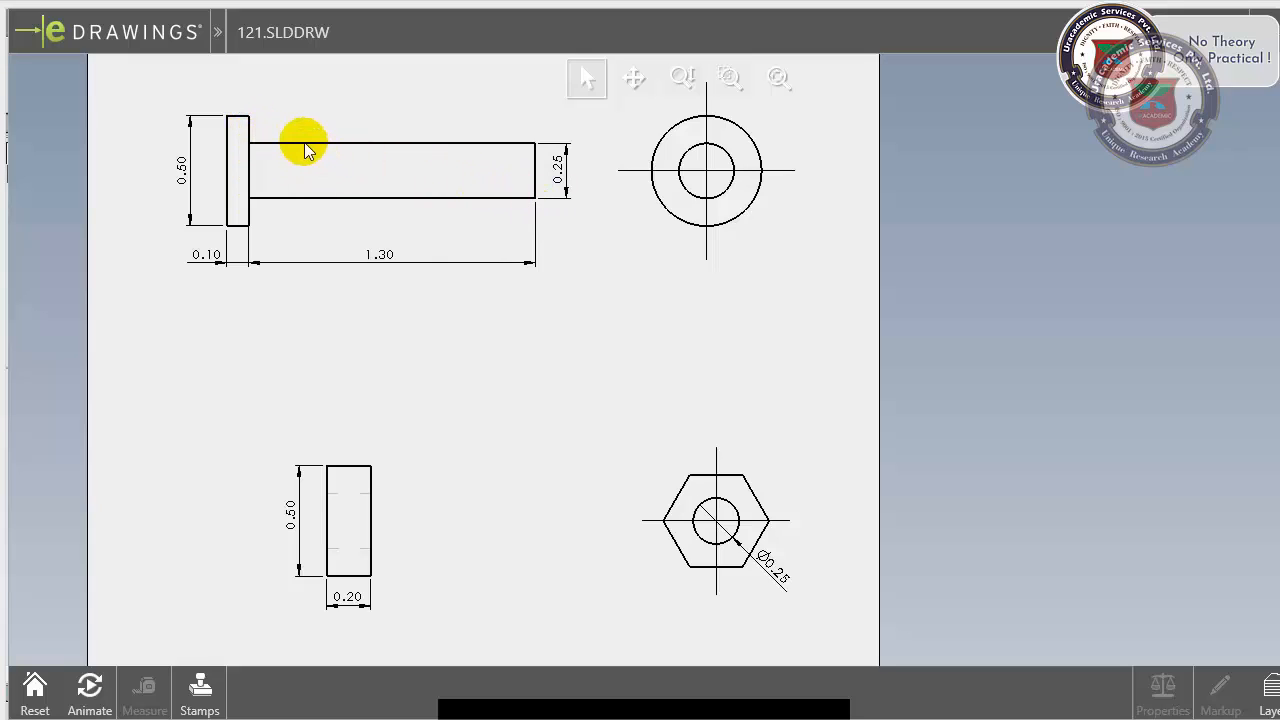
{"action": "left_click", "coordinate": [515, 226]}
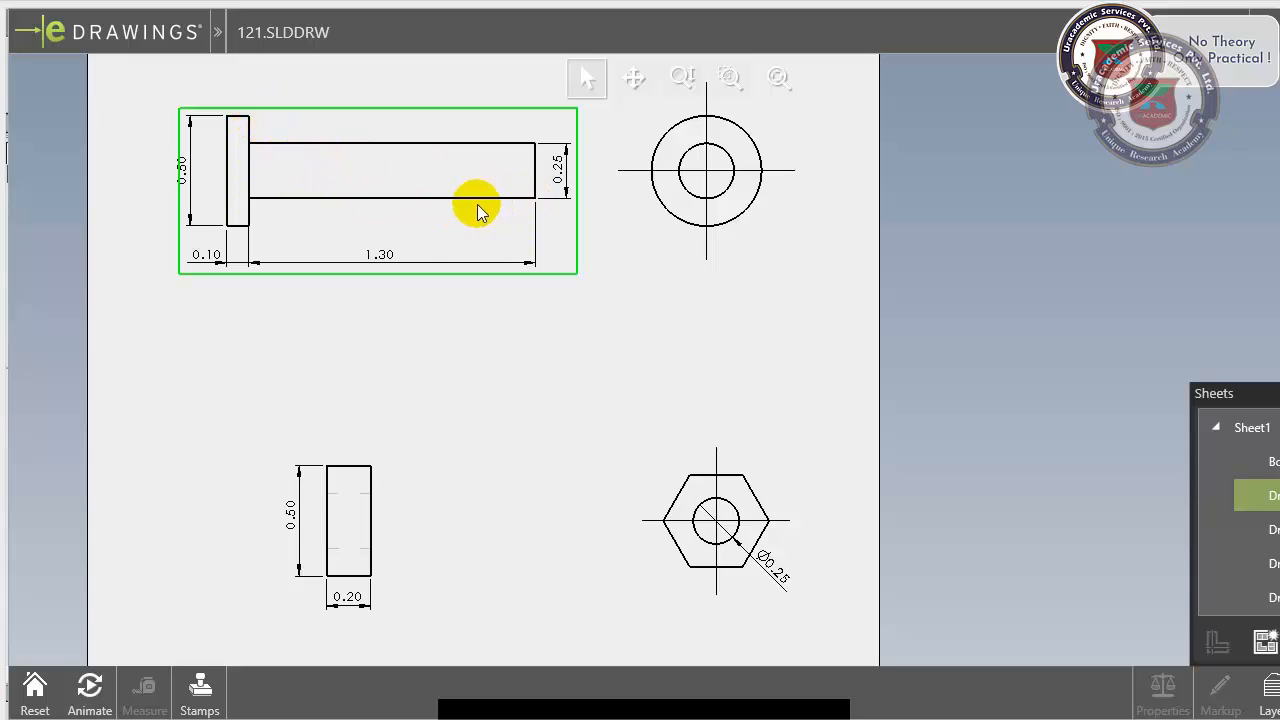
{"action": "left_click", "coordinate": [530, 345]}
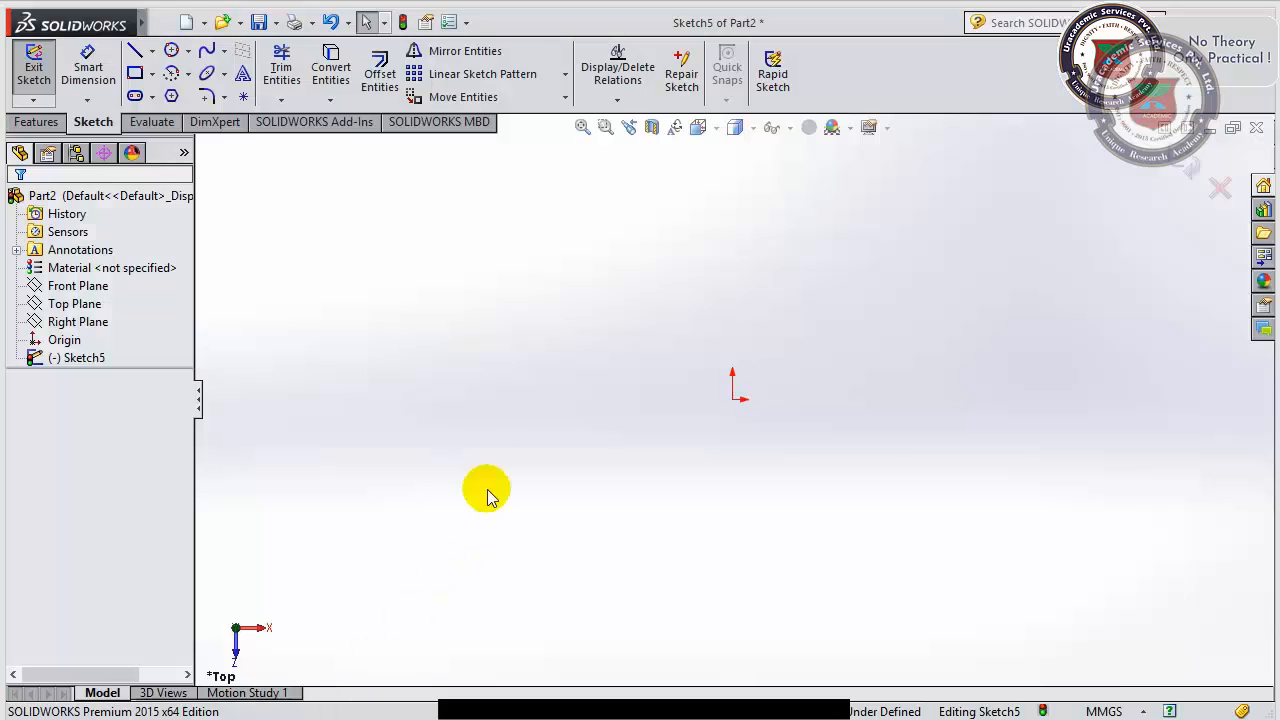
- Draw a centre circle of about 34 mm radius at the origin in the SOLIDWORKS sketch
{"action": "left_click", "coordinate": [189, 51]}
{"action": "left_click", "coordinate": [180, 72]}
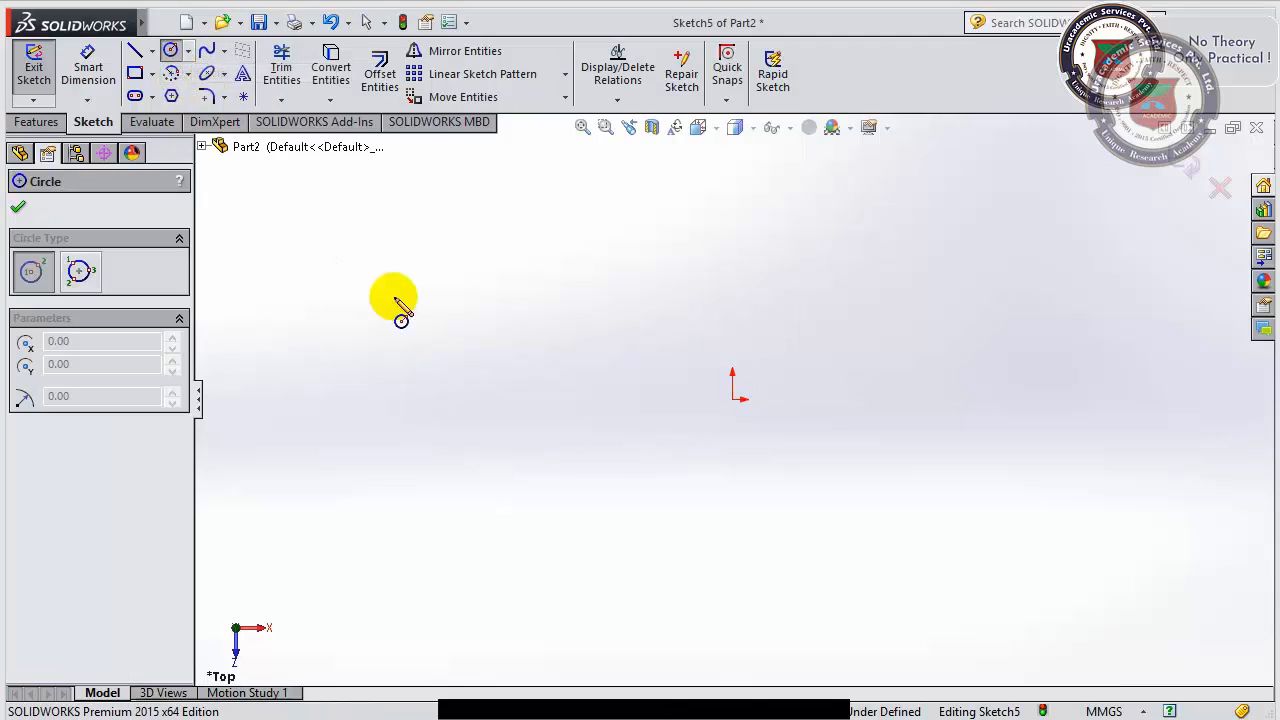
{"action": "left_click", "coordinate": [732, 399]}
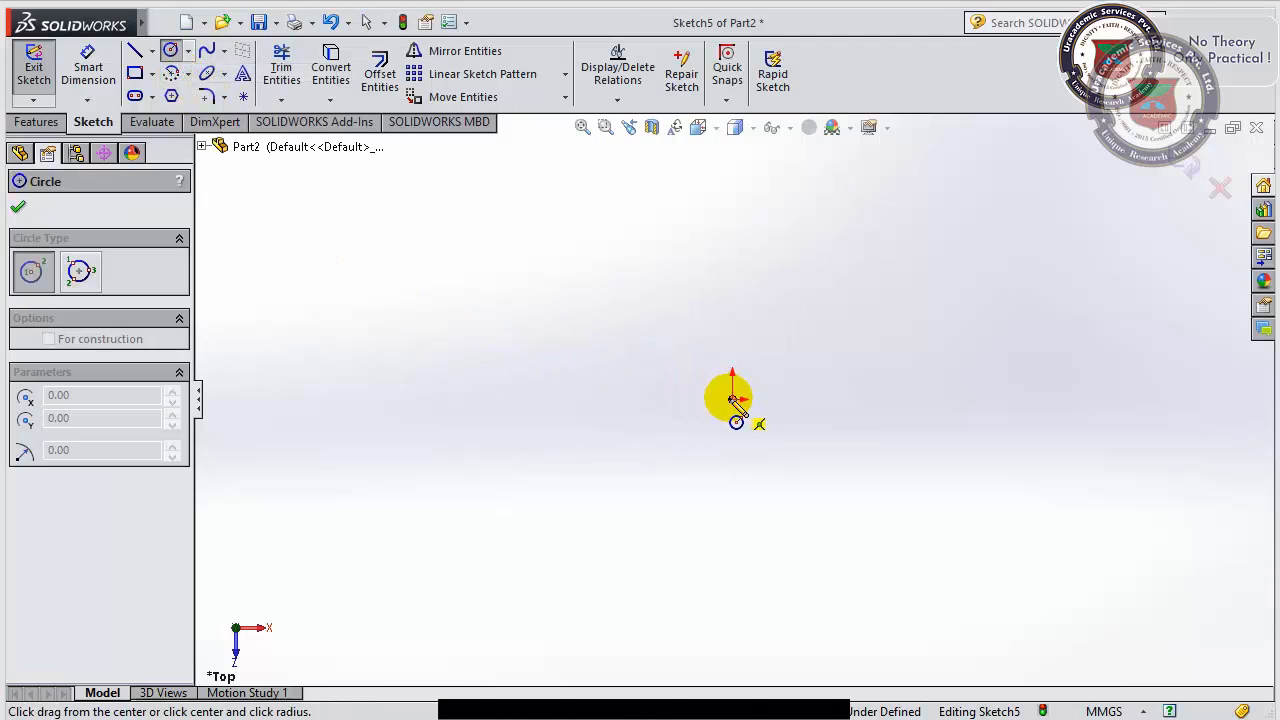
{"action": "left_click", "coordinate": [664, 424]}
{"action": "key", "text": "Escape"}
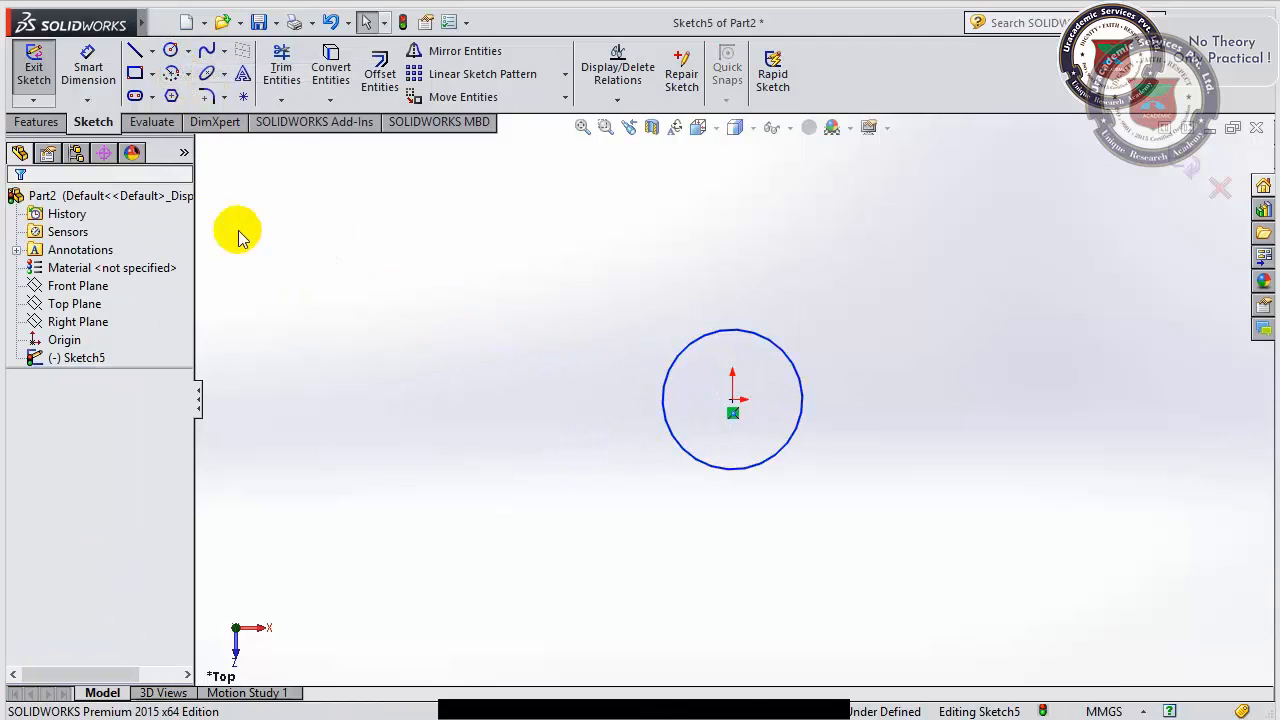
- Dimension the circle's diameter with Smart Dimension and set it to .25 inch using the inch mark
{"action": "left_click", "coordinate": [89, 57]}
{"action": "left_click", "coordinate": [670, 420]}
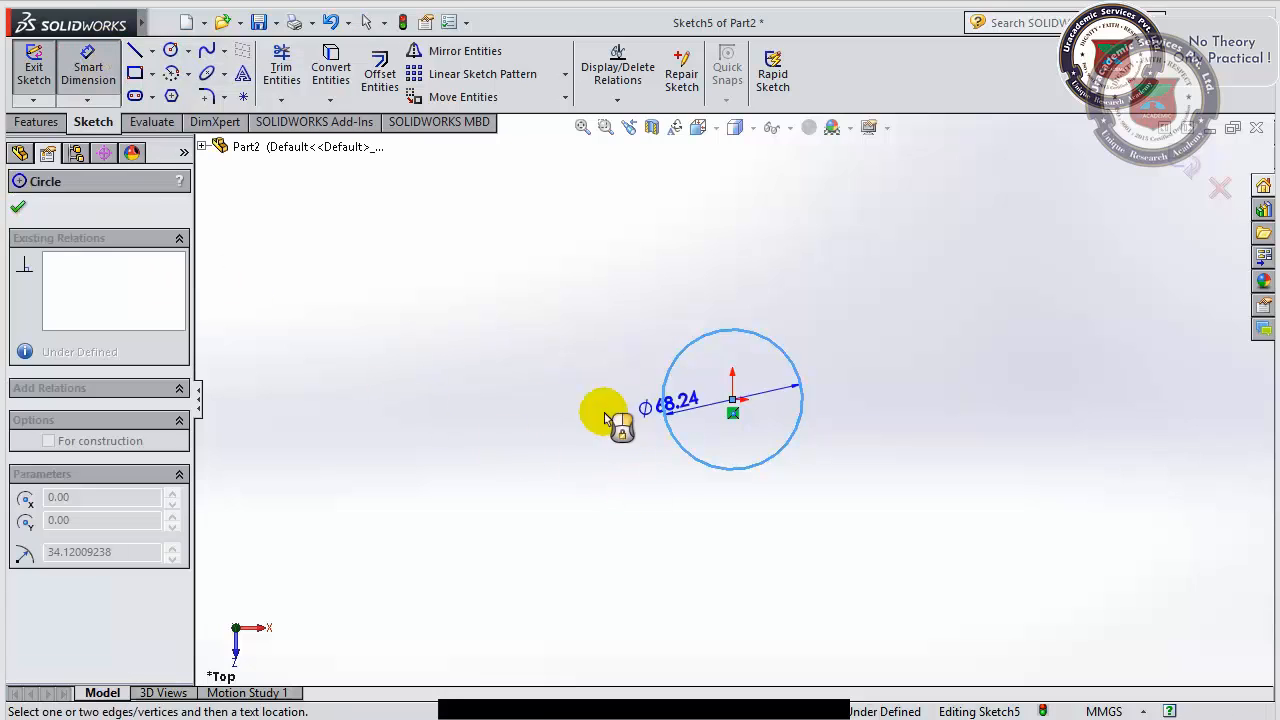
{"action": "left_click", "coordinate": [541, 408]}
{"action": "type", "text": ".25"}
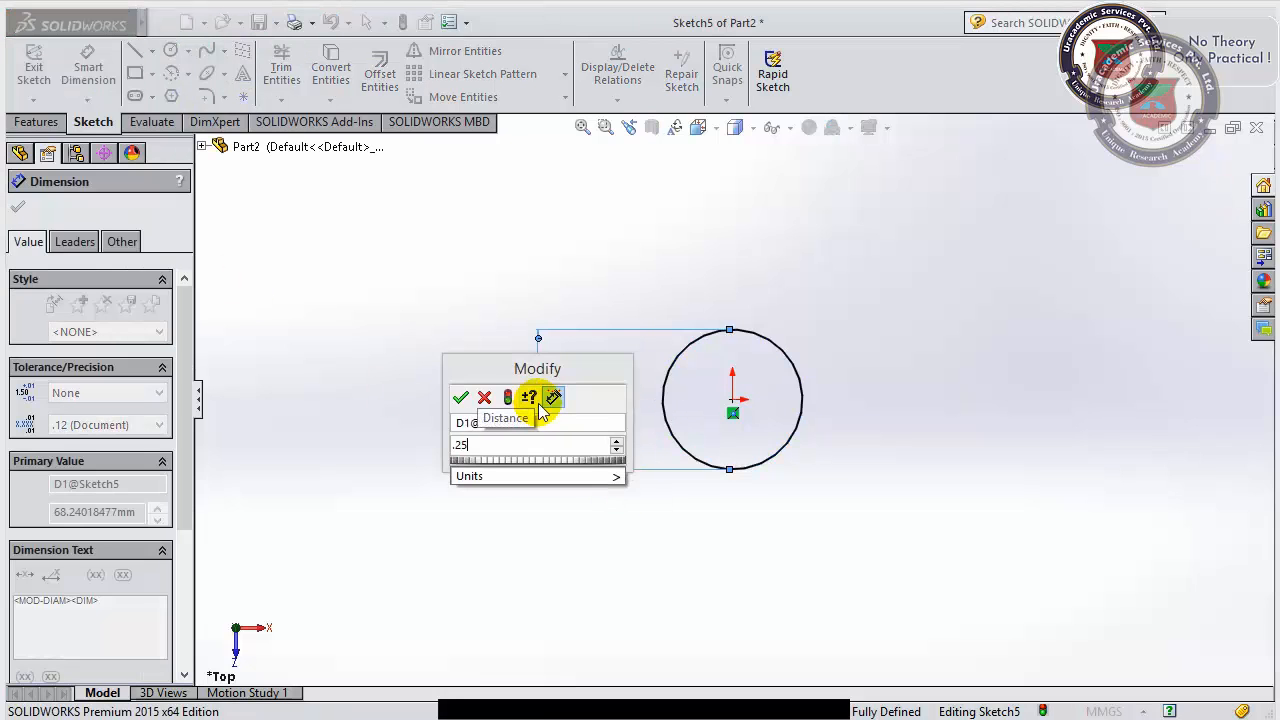
{"action": "type", "text": "\""}
{"action": "key", "text": "BackSpace"}
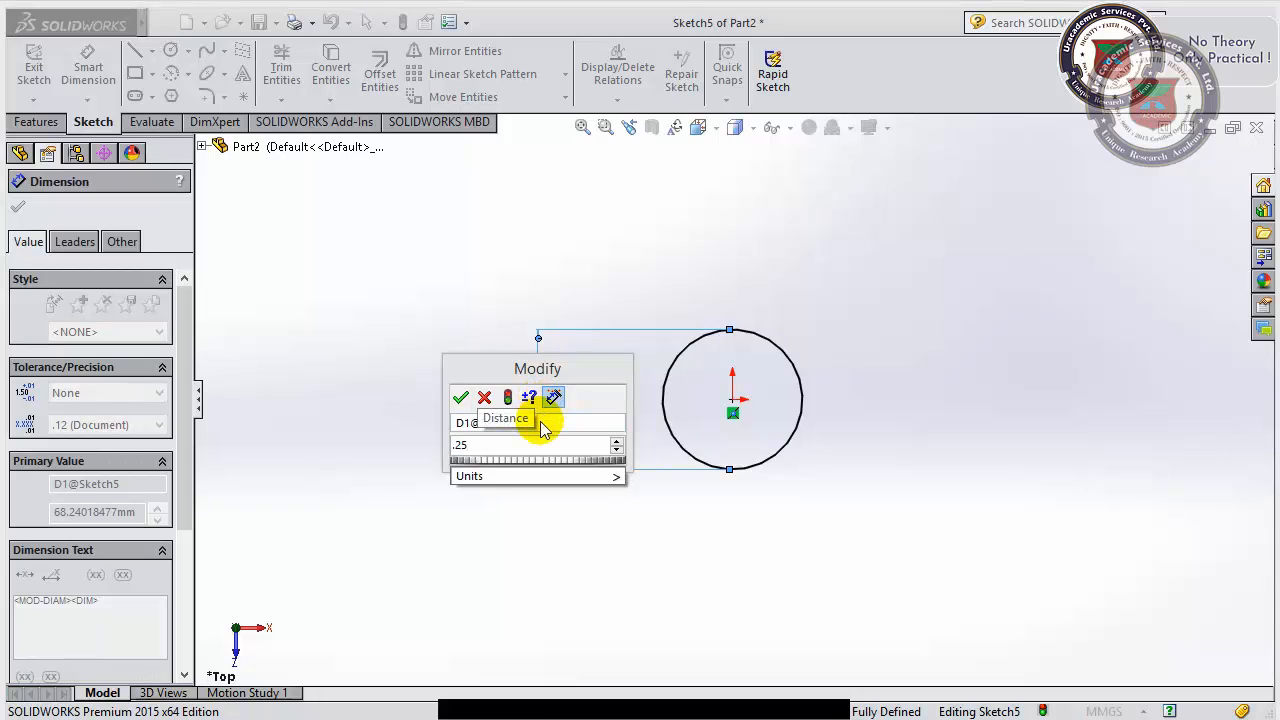
{"action": "type", "text": "\""}
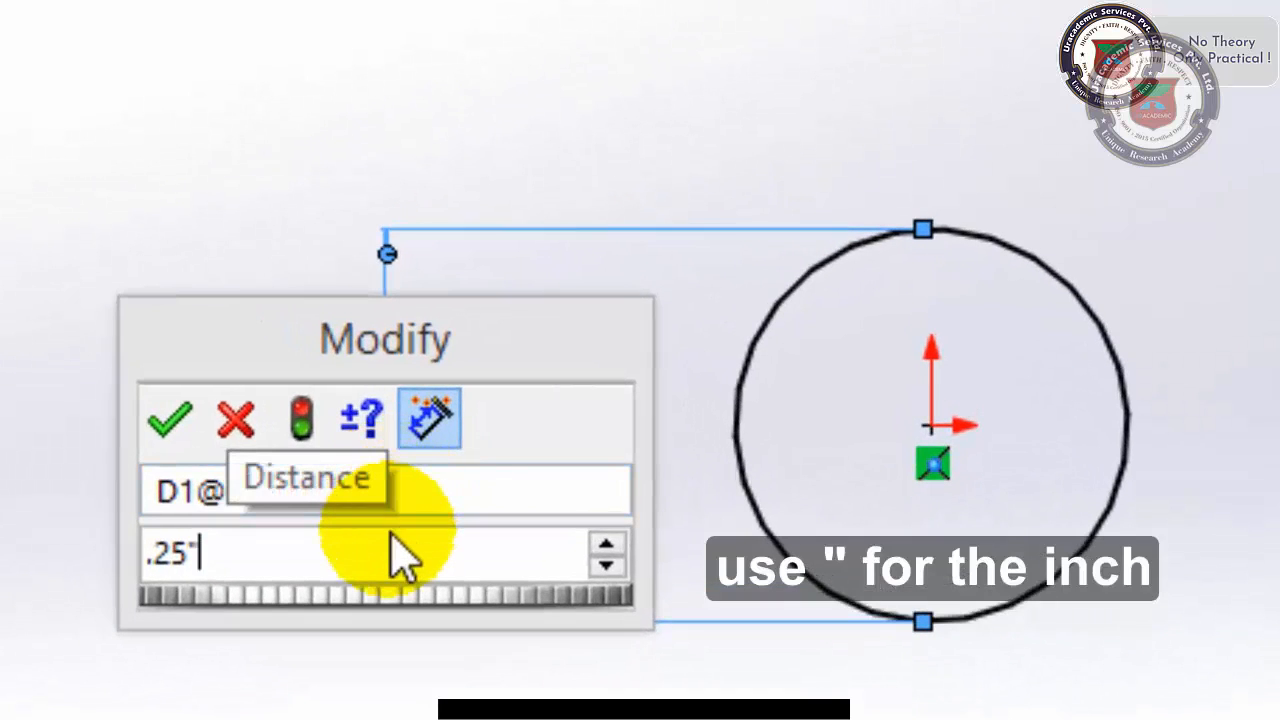
{"action": "key", "text": "Return"}
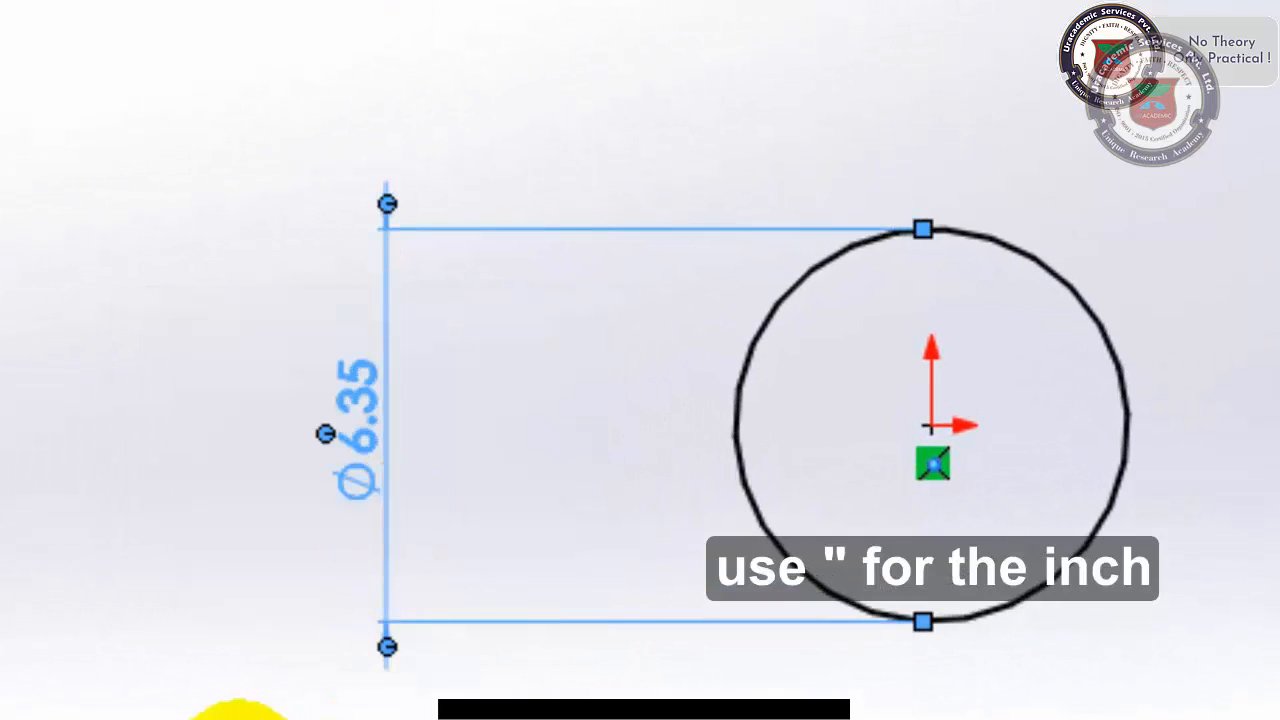
- Set the circle's diameter to .25 feet using the foot mark
{"action": "double_click", "coordinate": [393, 460]}
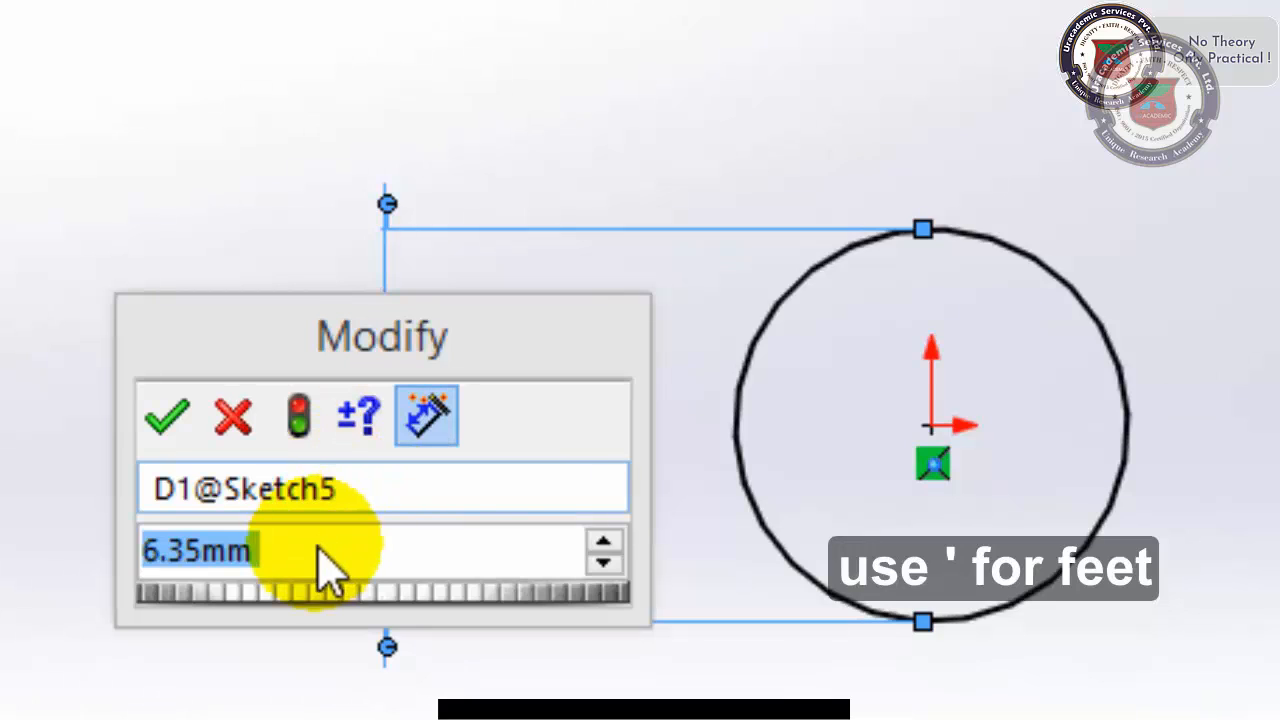
{"action": "type", "text": ".25\""}
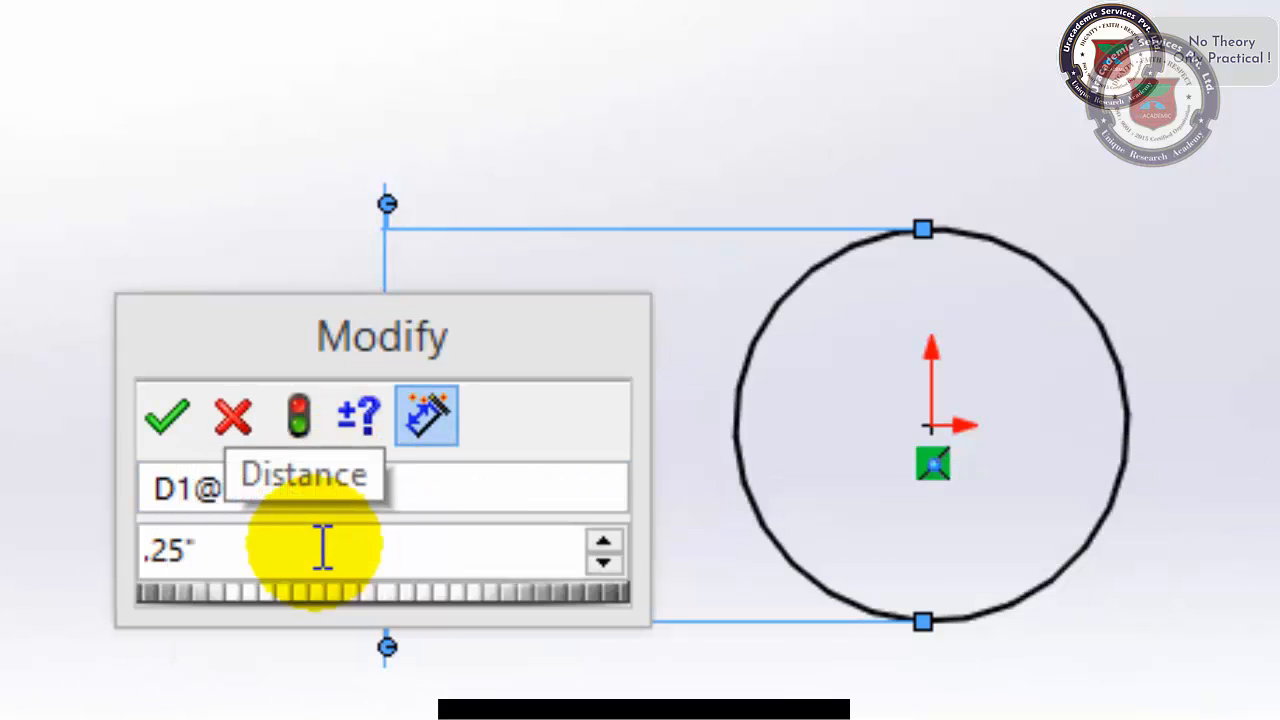
{"action": "key", "text": "BackSpace"}
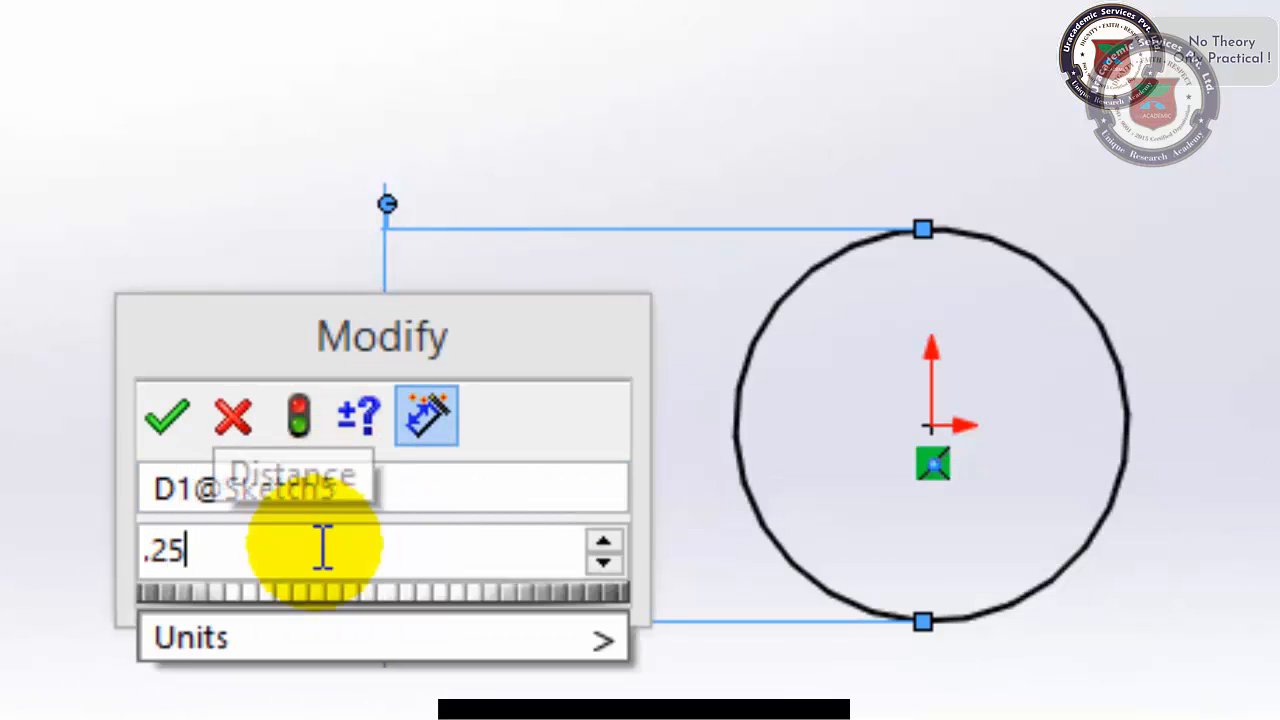
{"action": "type", "text": "'"}
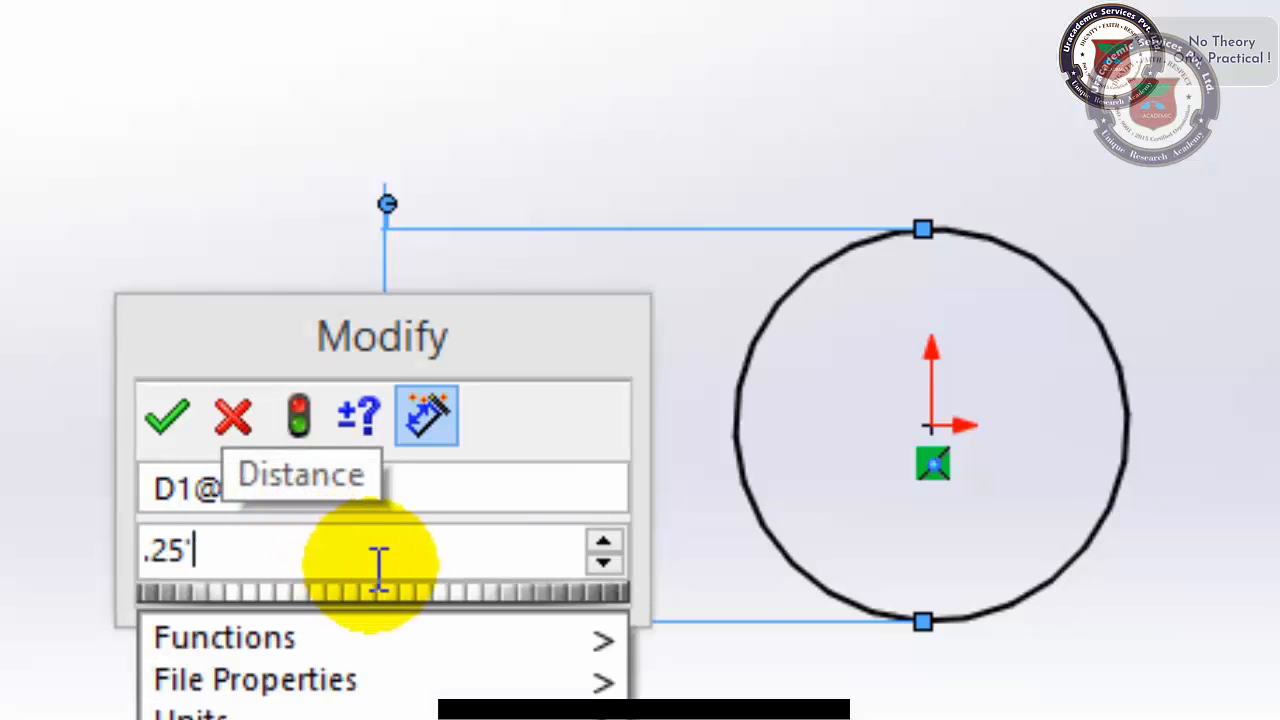
{"action": "key", "text": "Return"}
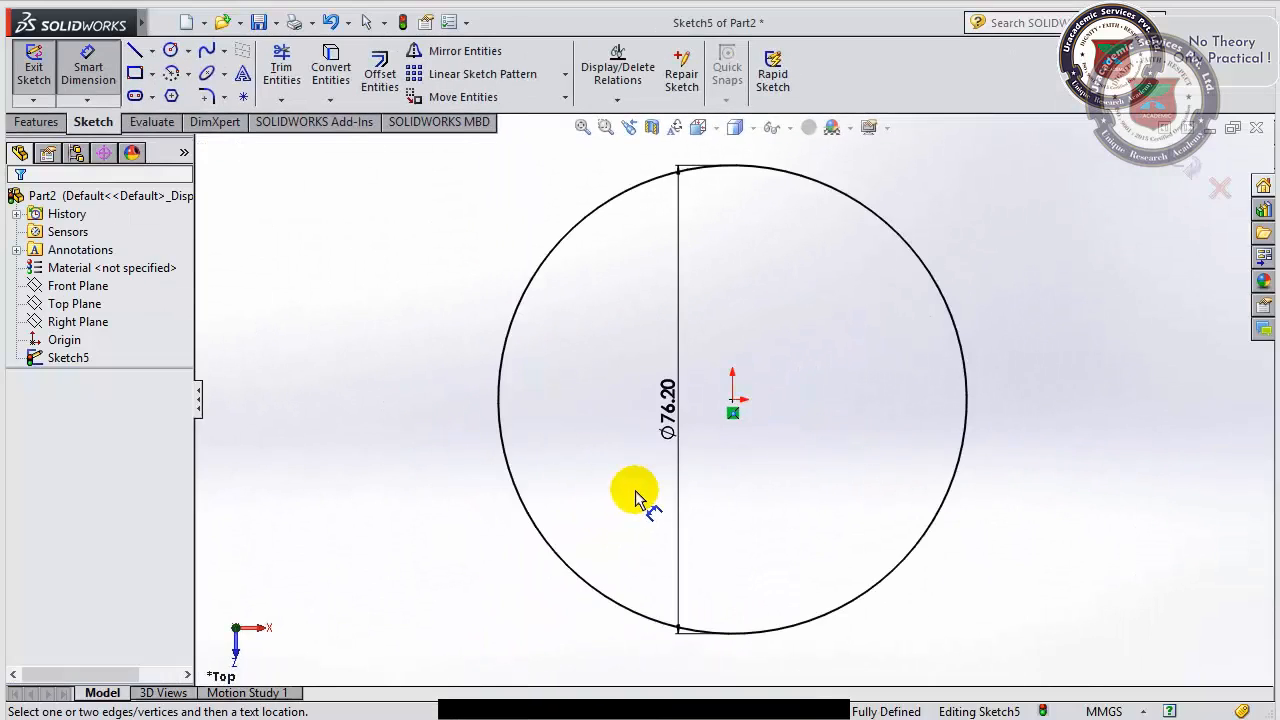
- Set the circle's diameter to .25 in the document's default unit, millimetres
{"action": "double_click", "coordinate": [668, 410]}
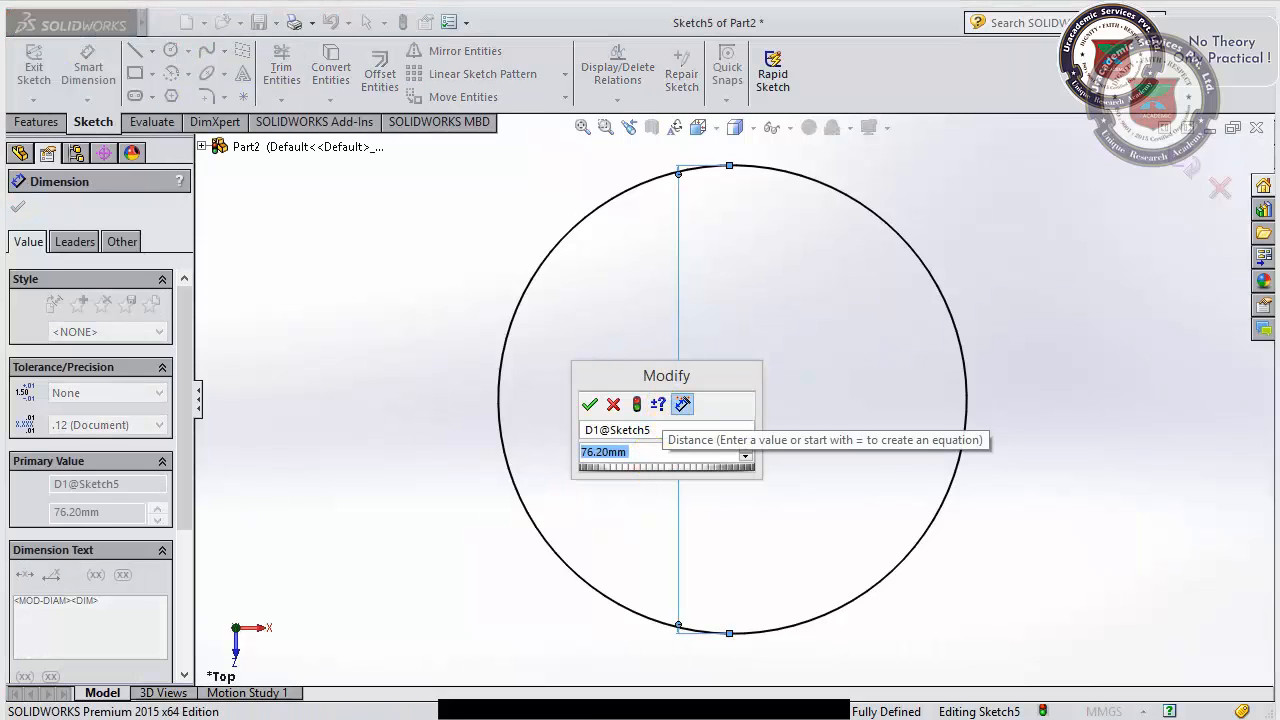
{"action": "key", "text": "BackSpace"}
{"action": "type", "text": ".25"}
{"action": "mouse_move", "coordinate": [641, 484]}
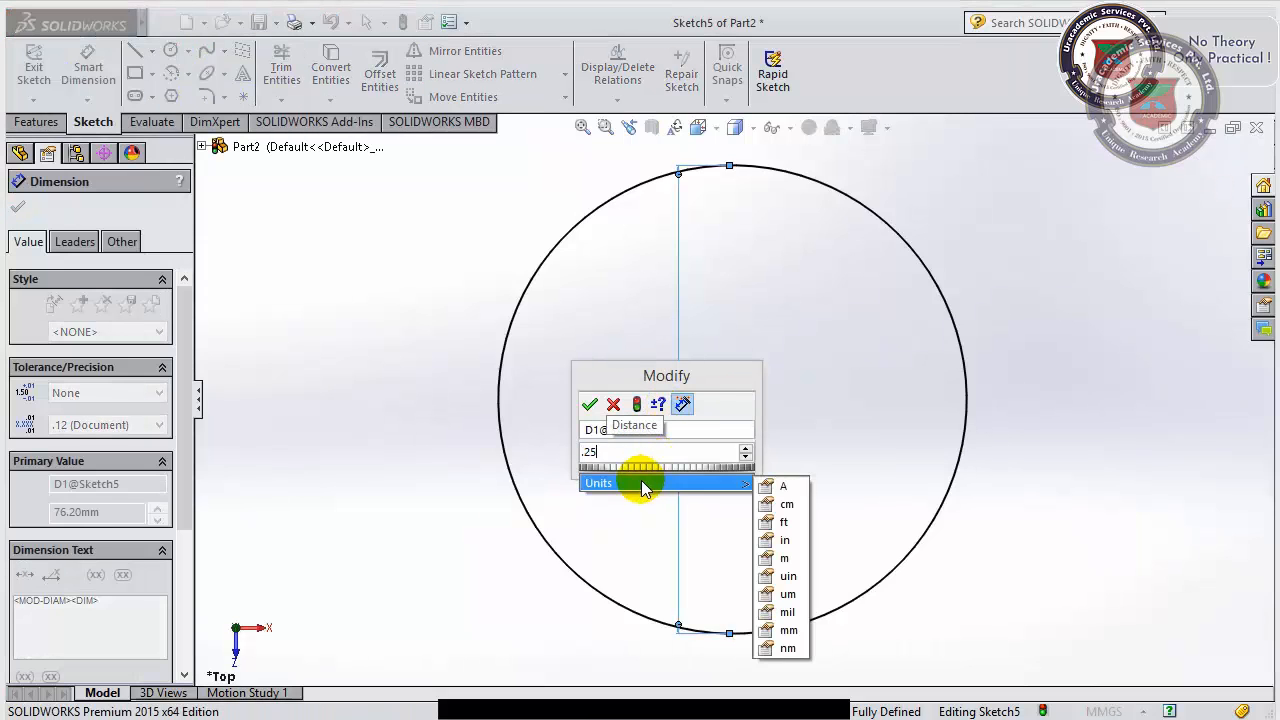
{"action": "key", "text": "Return"}
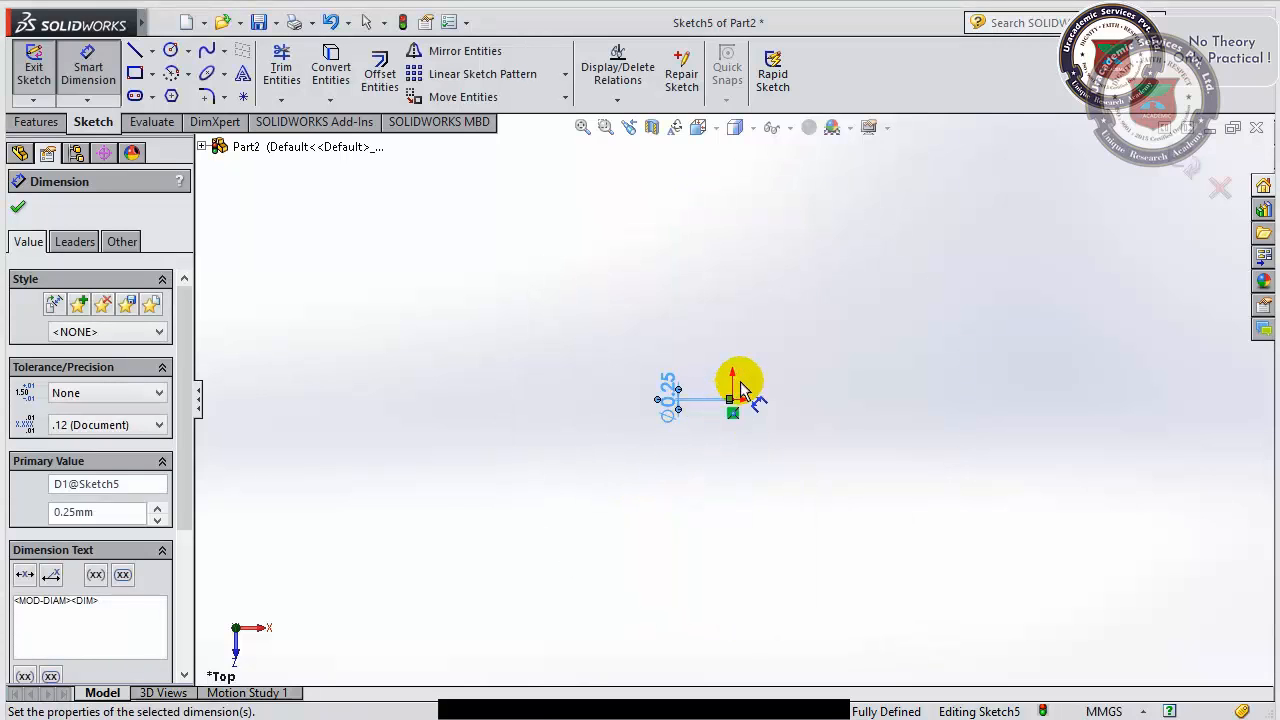
- Move the diameter dimension in beside the circle, centre its text between the extension lines, and end Smart Dimension
{"action": "scroll", "coordinate": [690, 452], "scroll_direction": "down", "scroll_amount": 5}
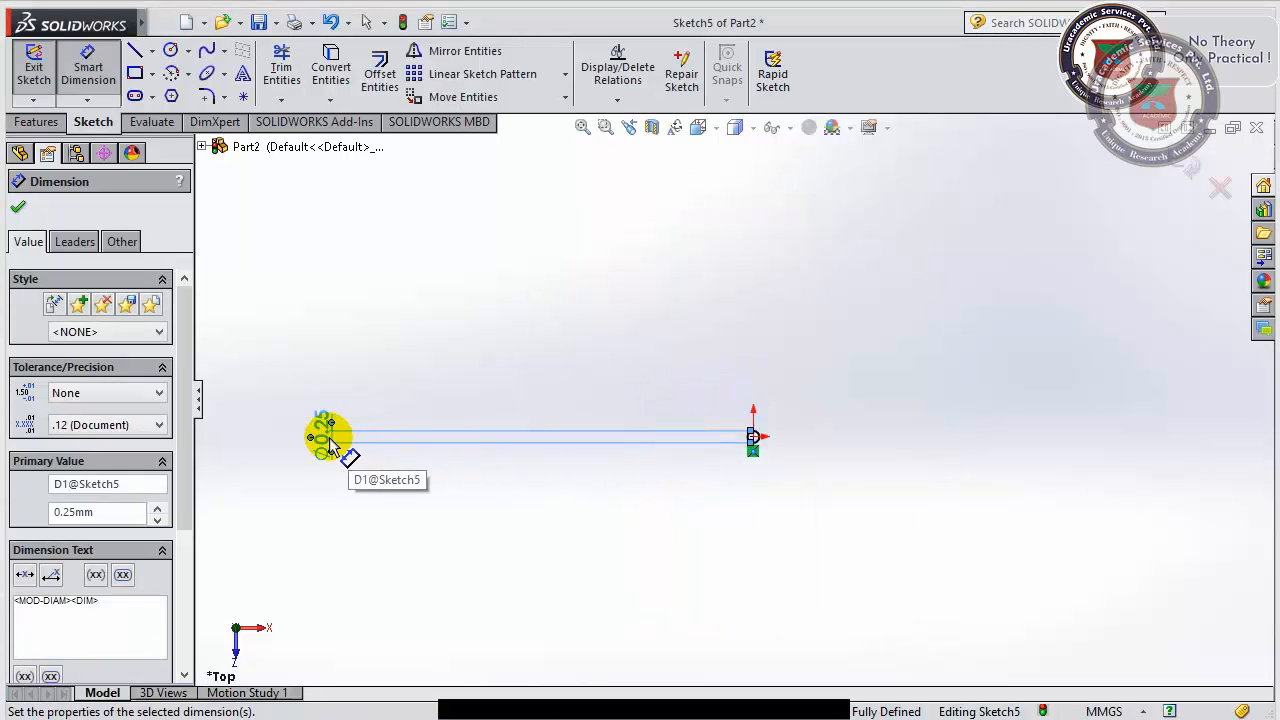
{"action": "left_click_drag", "start_coordinate": [330, 440], "coordinate": [706, 440]}
{"action": "left_click", "coordinate": [749, 468]}
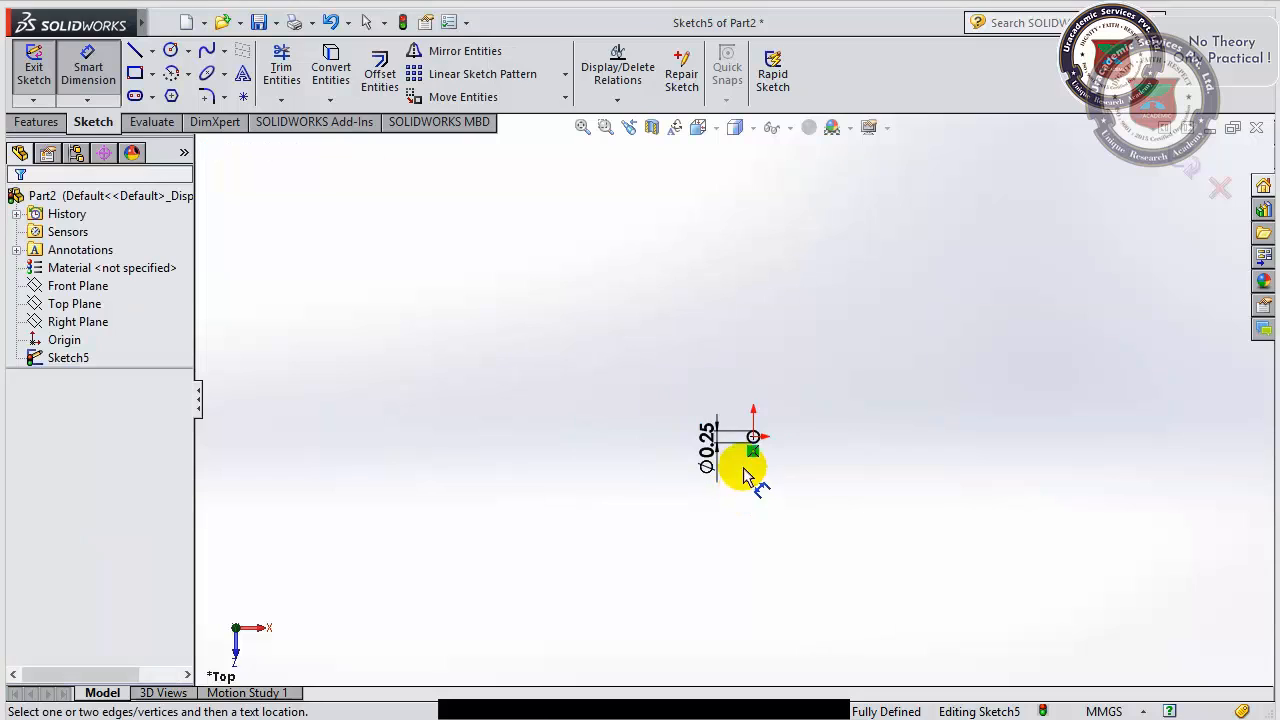
{"action": "scroll", "coordinate": [749, 466], "scroll_direction": "down", "scroll_amount": 5}
{"action": "scroll", "coordinate": [775, 375], "scroll_direction": "down", "scroll_amount": 5}
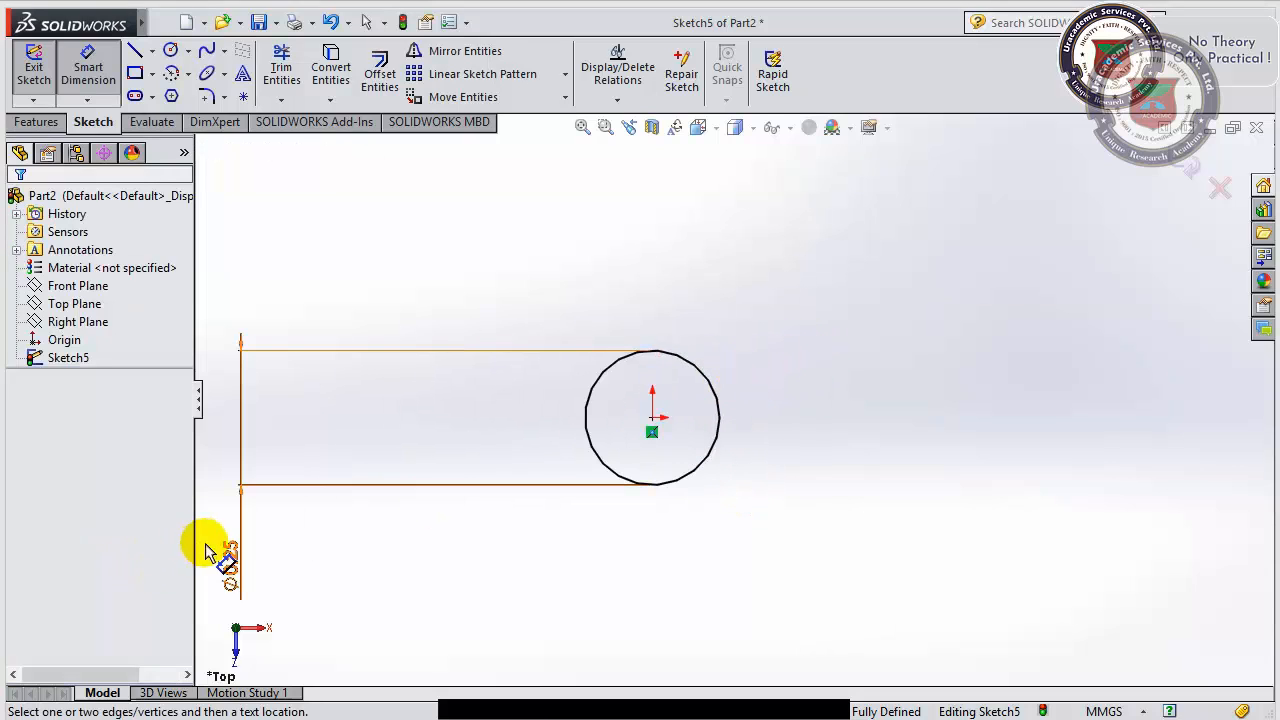
{"action": "left_click_drag", "start_coordinate": [230, 555], "coordinate": [420, 403]}
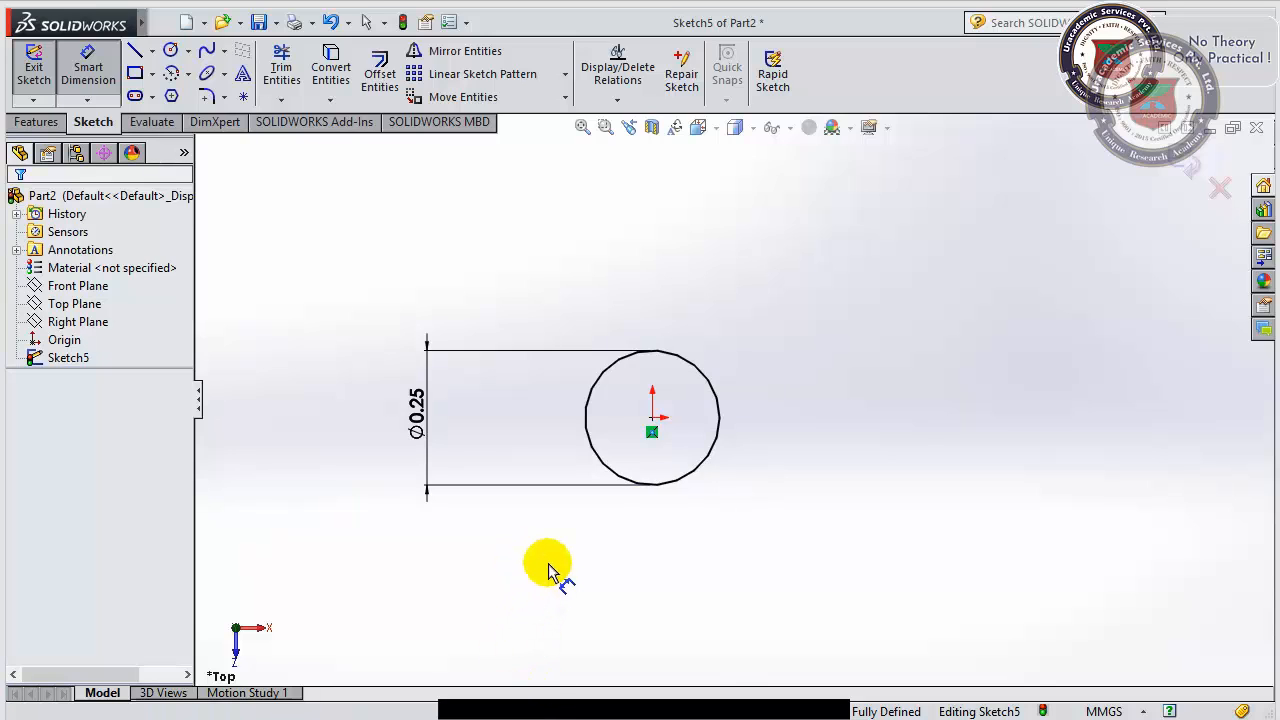
{"action": "key", "text": "Escape"}
{"action": "middle_click_drag", "start_coordinate": [611, 542], "coordinate": [565, 495]}
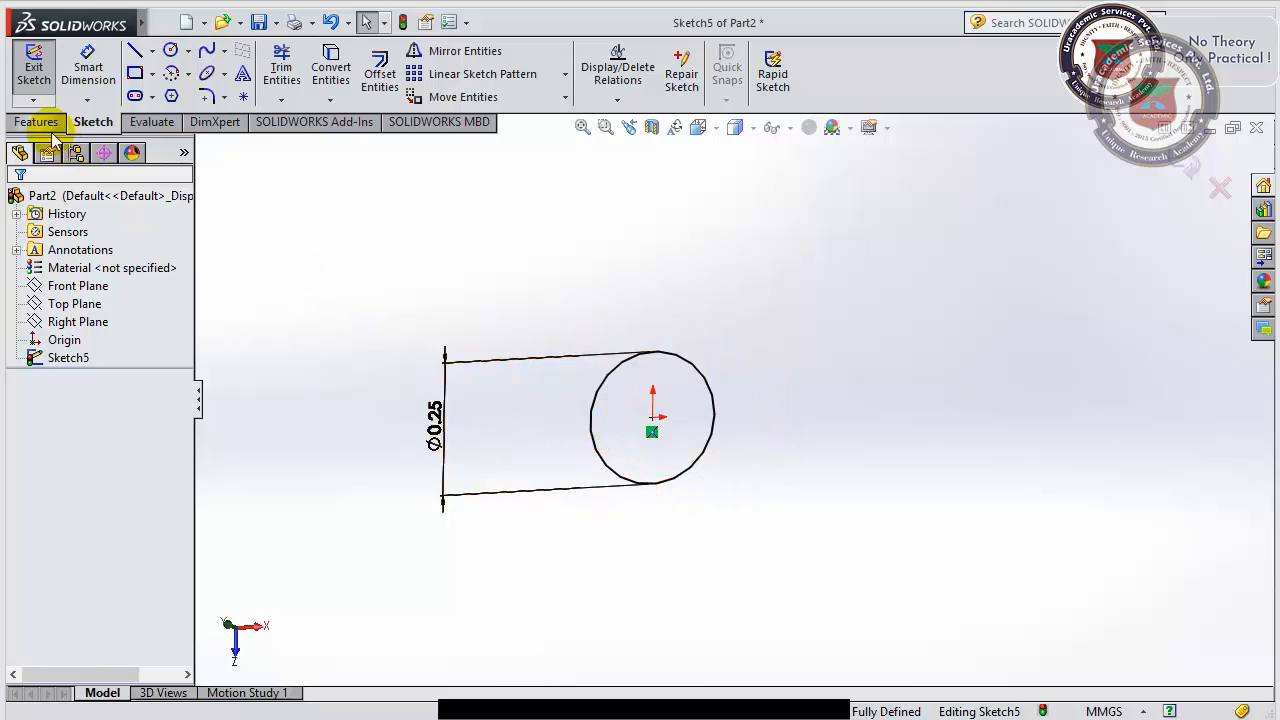
{"action": "left_click", "coordinate": [36, 122]}
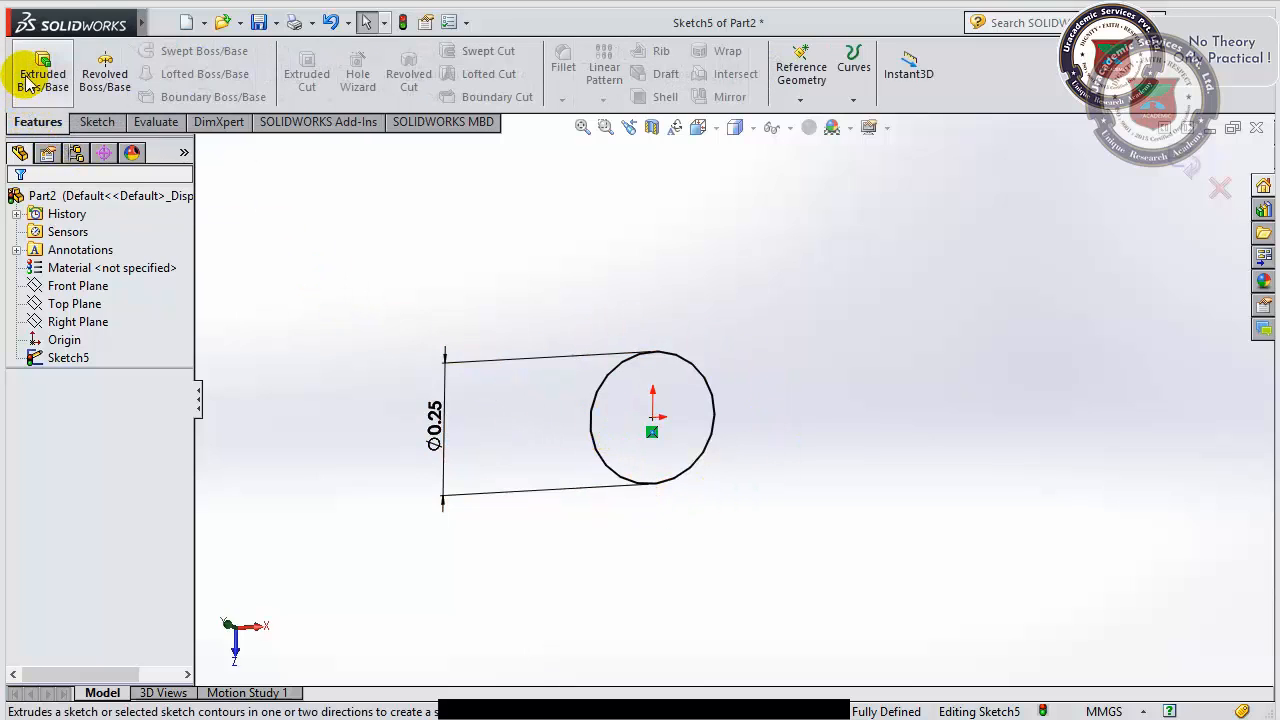
{"action": "left_click", "coordinate": [30, 75]}
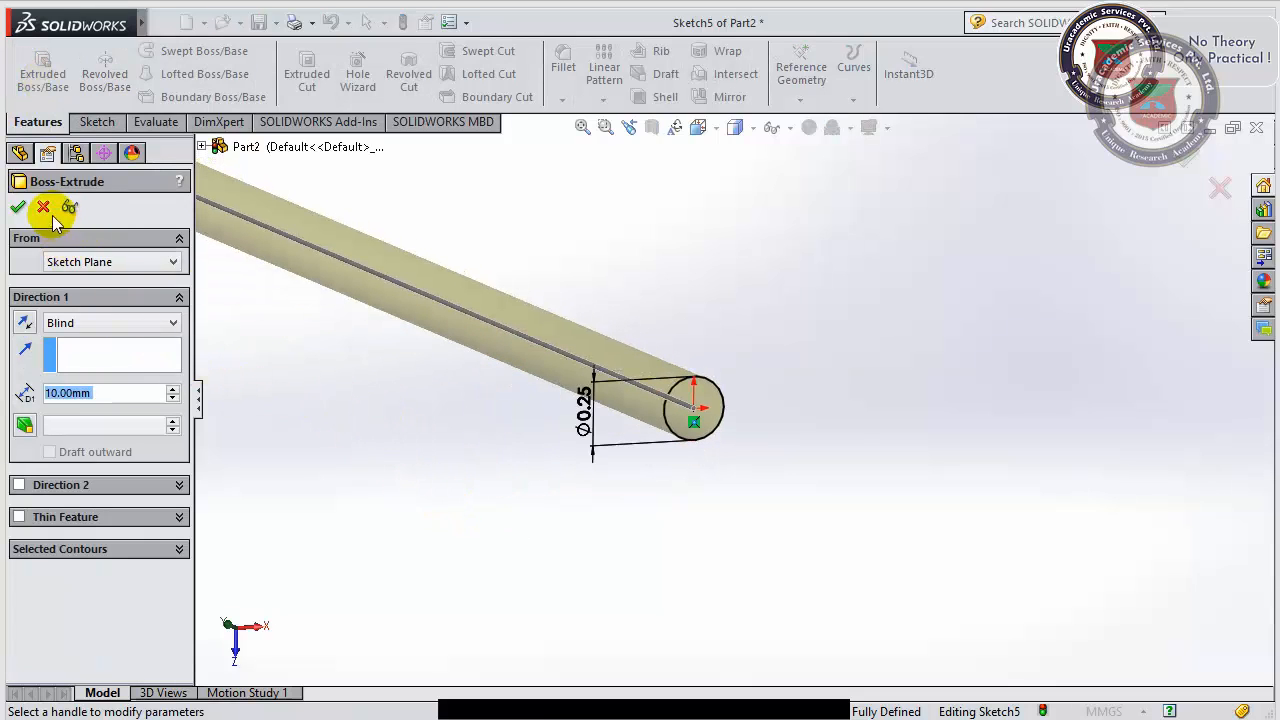
{"action": "scroll", "coordinate": [700, 400], "scroll_direction": "down", "scroll_amount": 2}
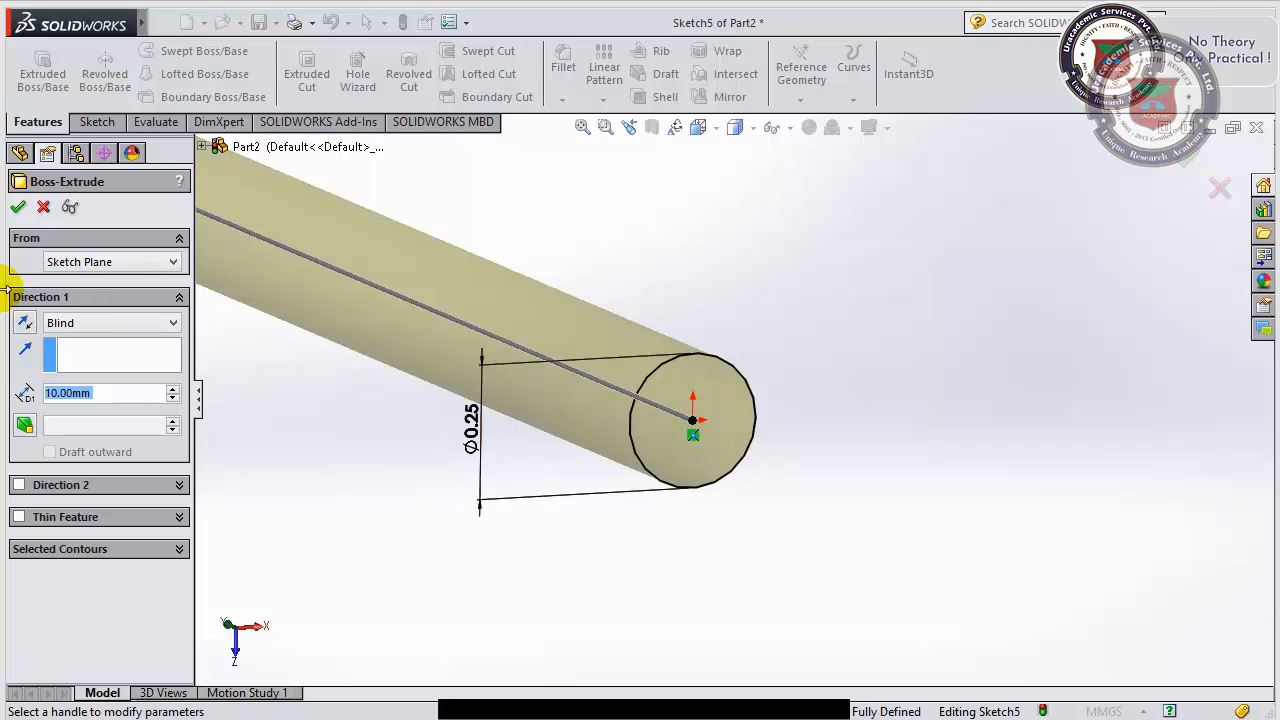
{"action": "left_click", "coordinate": [43, 207]}
- Move the diameter dimension closer to the circle's edge
{"action": "mouse_move", "coordinate": [677, 503]}
{"action": "middle_mouse_down"}
{"action": "mouse_move", "coordinate": [737, 528]}
{"action": "mouse_move", "coordinate": [753, 543]}
{"action": "mouse_move", "coordinate": [741, 549]}
{"action": "middle_mouse_up"}
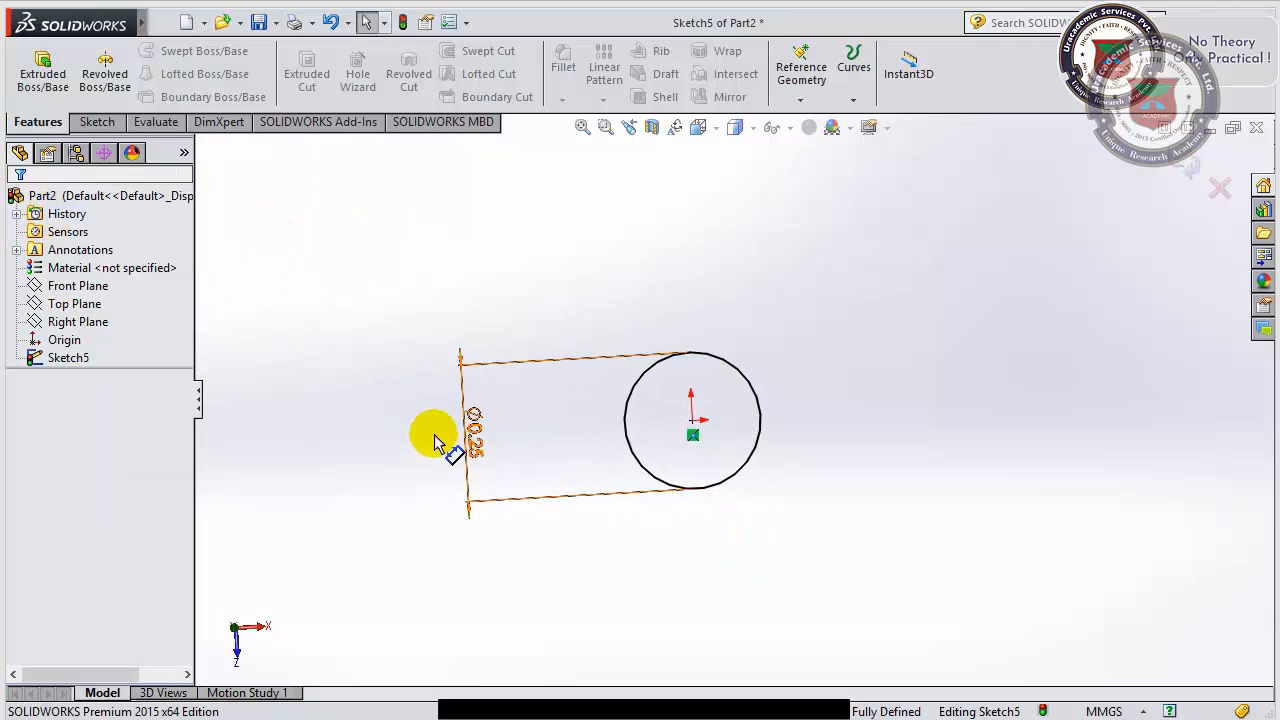
{"action": "left_click_drag", "start_coordinate": [477, 440], "coordinate": [576, 440]}
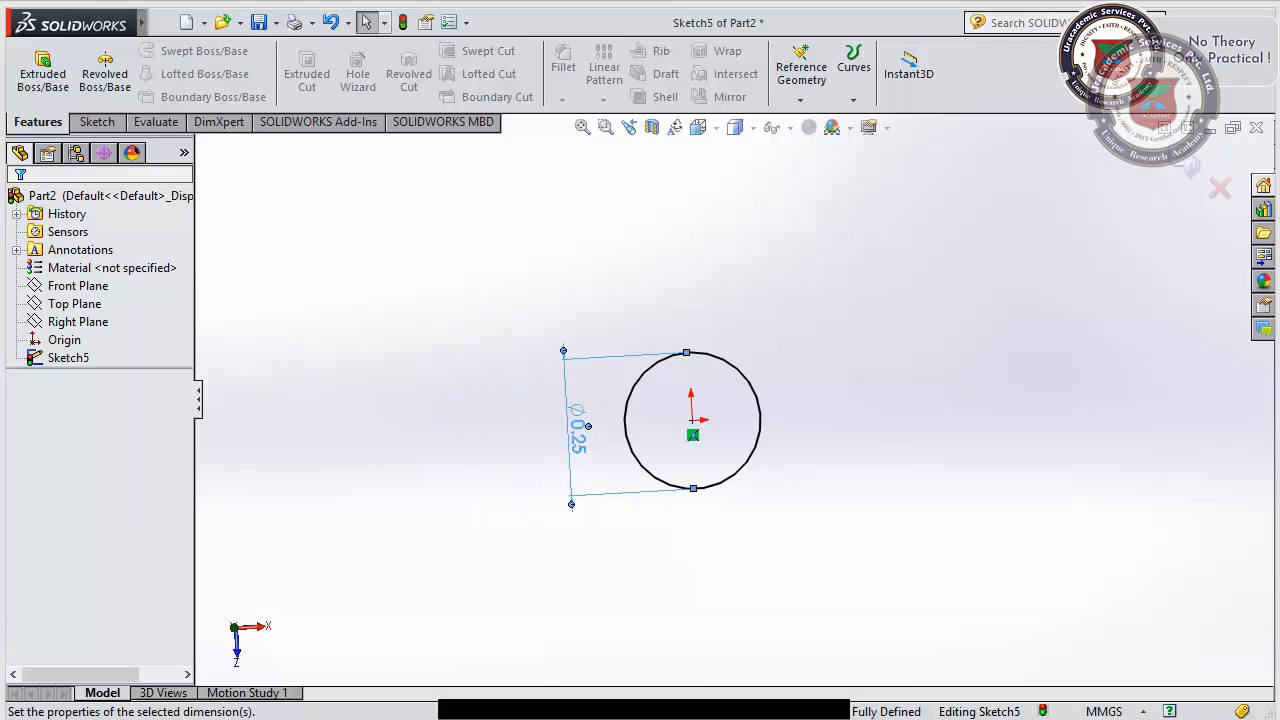
{"action": "left_click", "coordinate": [517, 470]}
{"action": "middle_click_drag", "start_coordinate": [669, 537], "coordinate": [672, 543]}
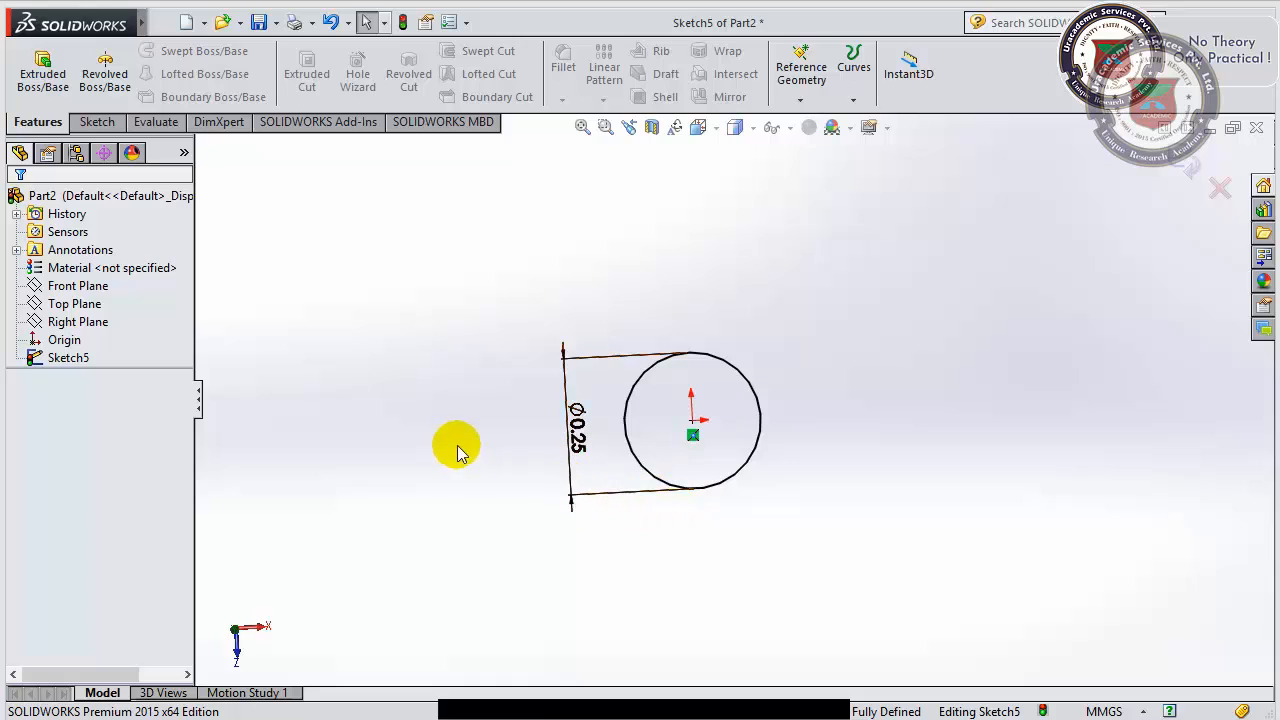
- Extrude the circle as a blind boss to a depth of 1.3 mm from the sketch plane
{"action": "left_click", "coordinate": [42, 78]}
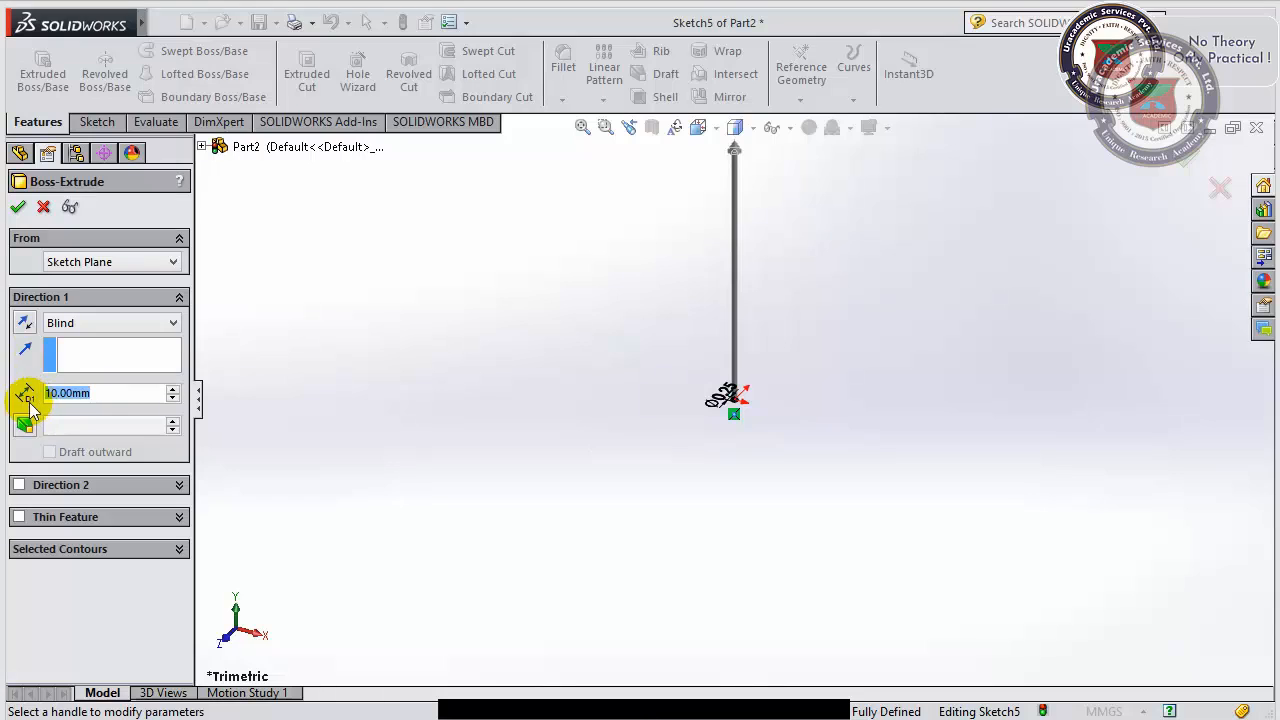
{"action": "type", "text": "1.3"}
{"action": "key", "text": "Return"}
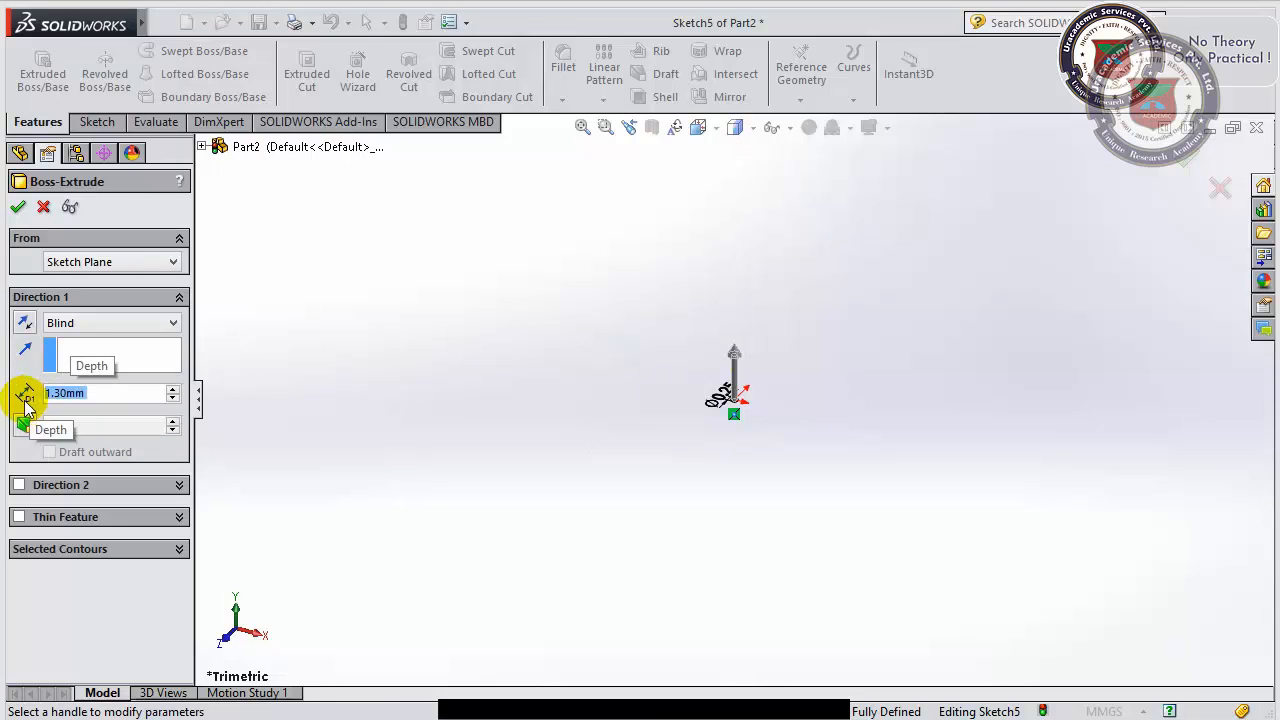
{"action": "left_click", "coordinate": [18, 206]}
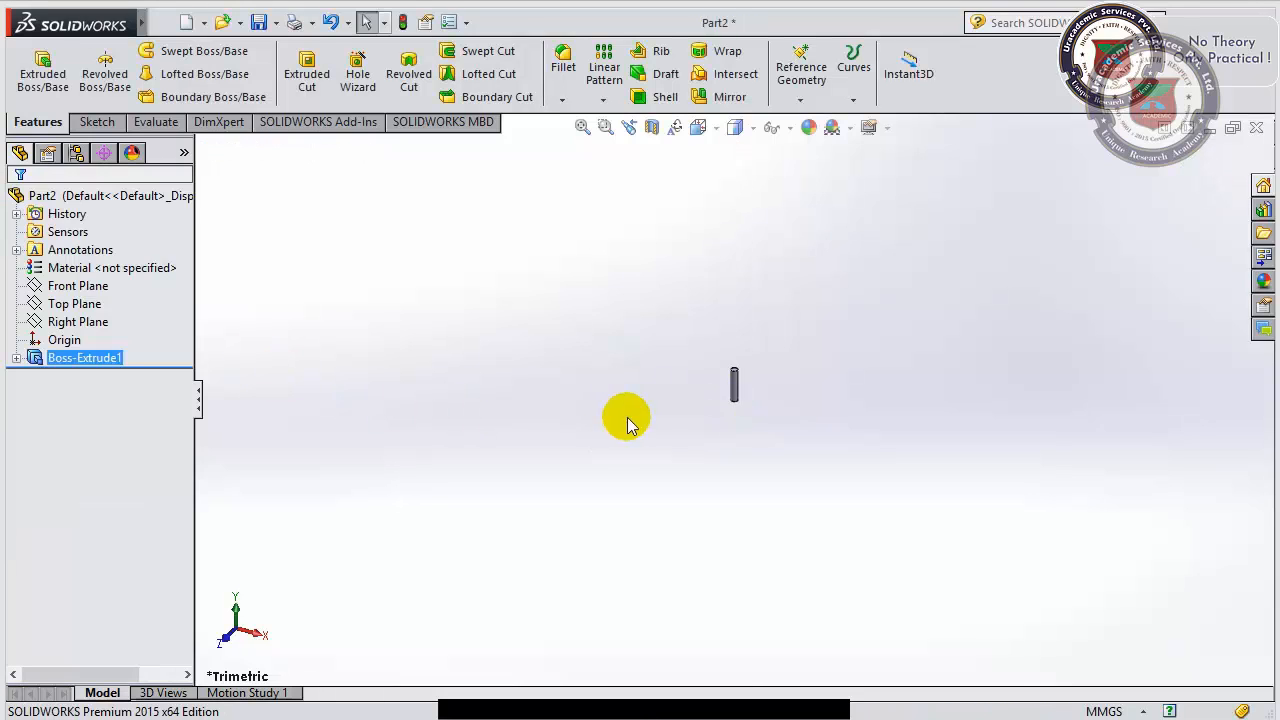
{"action": "scroll", "coordinate": [780, 390], "scroll_direction": "down", "scroll_amount": 8}
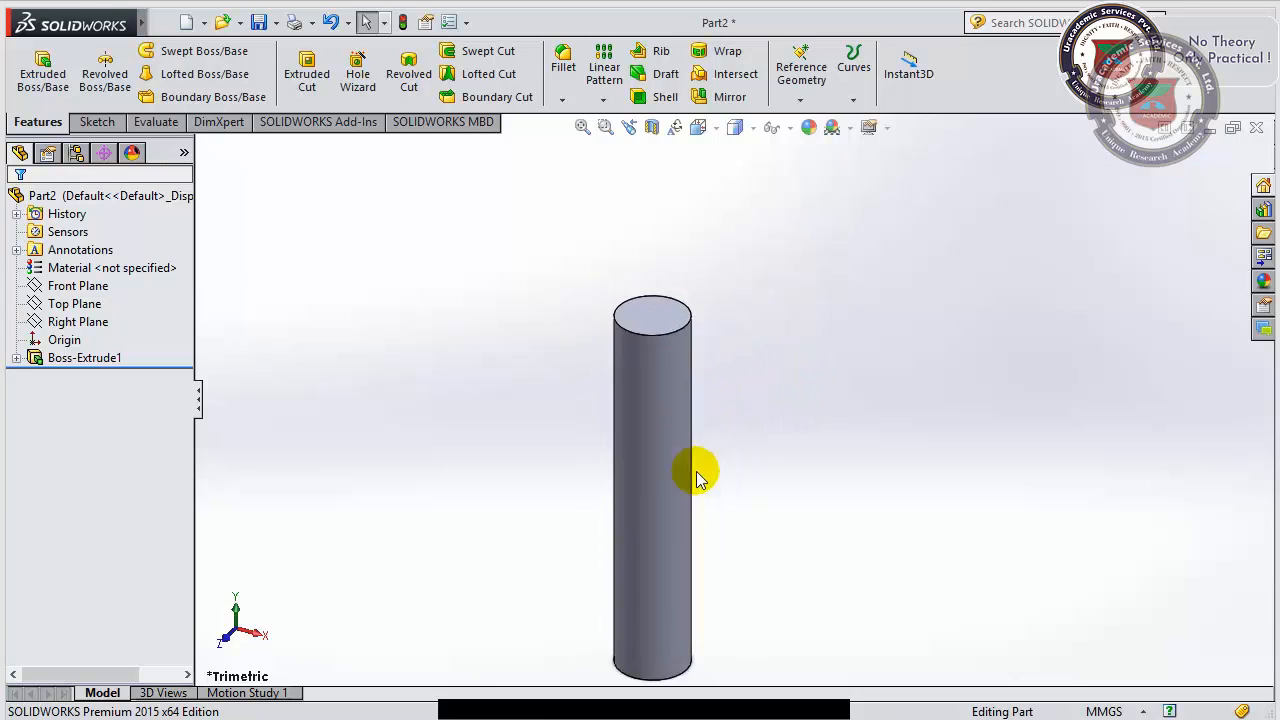
{"action": "scroll", "coordinate": [700, 480], "scroll_direction": "up", "scroll_amount": 4}
{"action": "middle_click_drag", "start_coordinate": [734, 426], "coordinate": [686, 409]}
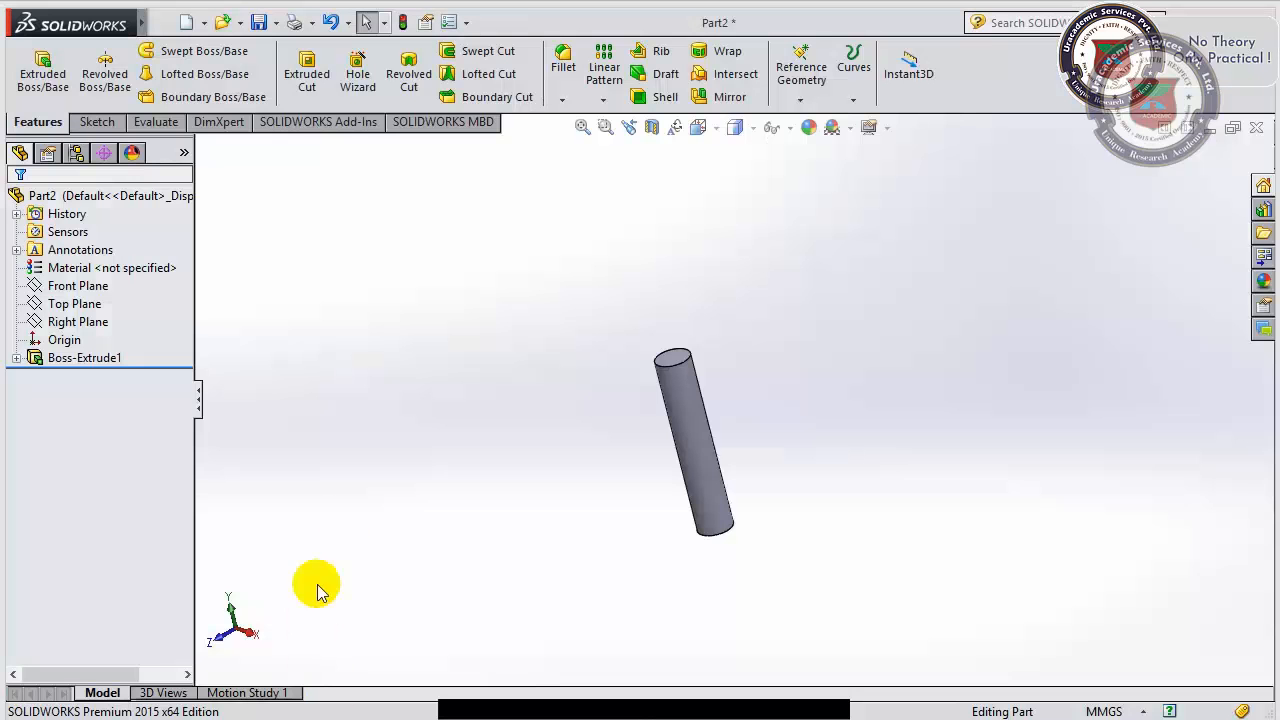
{"action": "scroll", "coordinate": [657, 420], "scroll_direction": "down", "scroll_amount": 5}
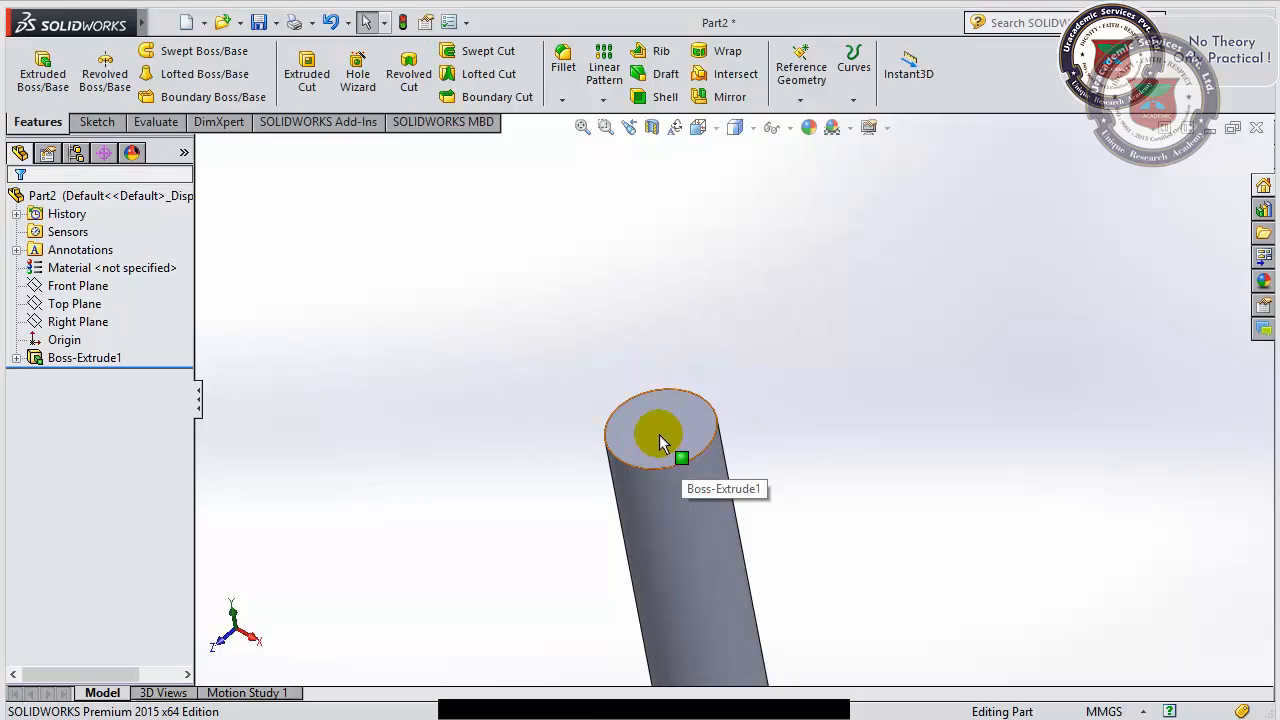
{"action": "left_click", "coordinate": [659, 443]}
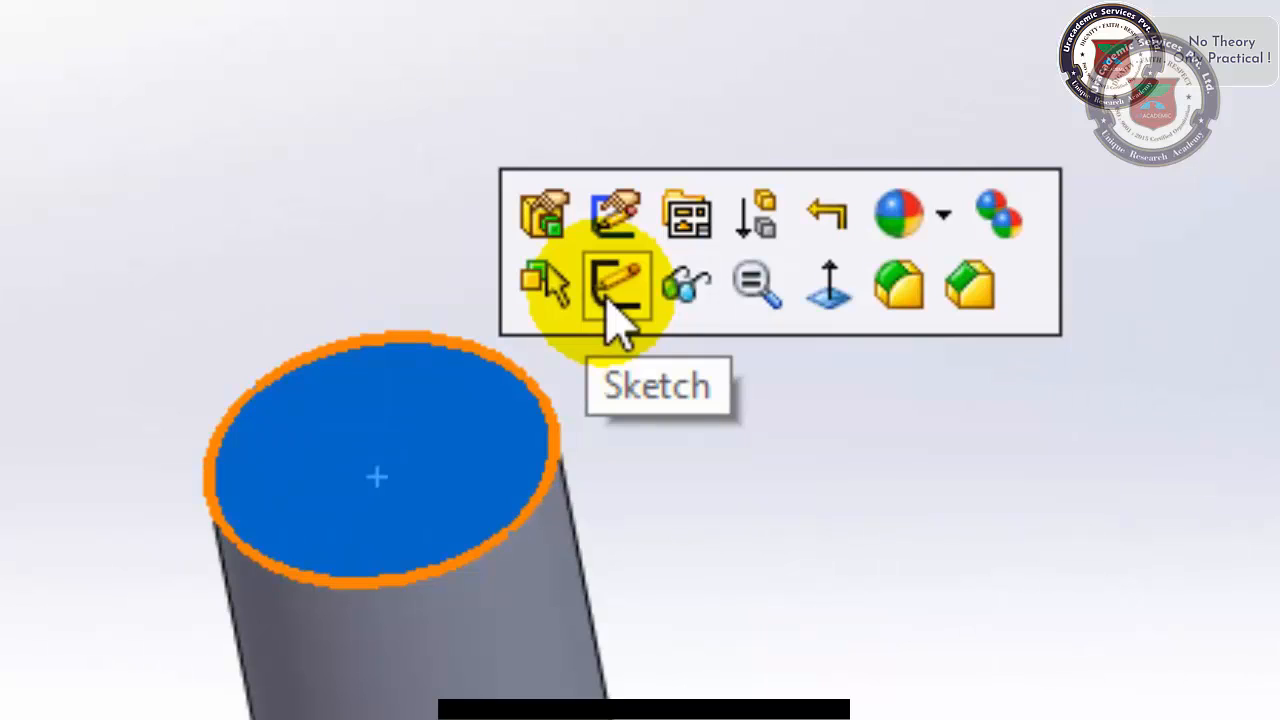
{"action": "left_click", "coordinate": [626, 300]}
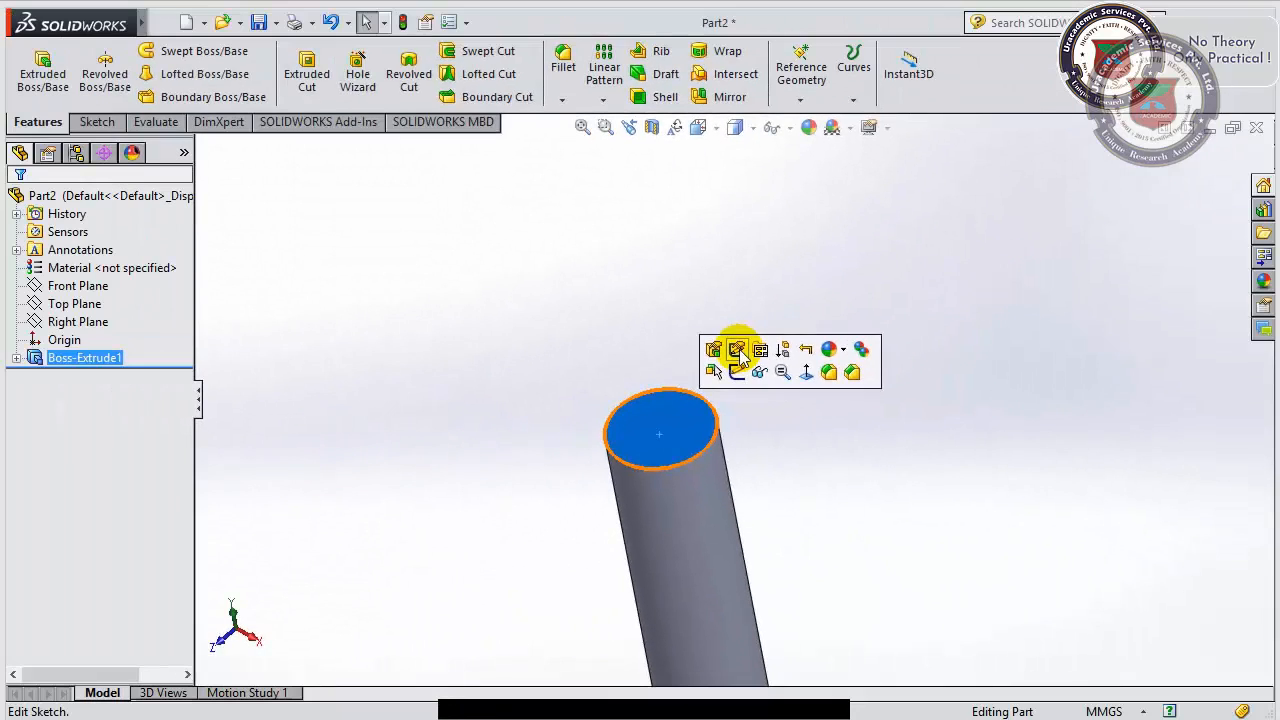
{"action": "left_click", "coordinate": [795, 475]}
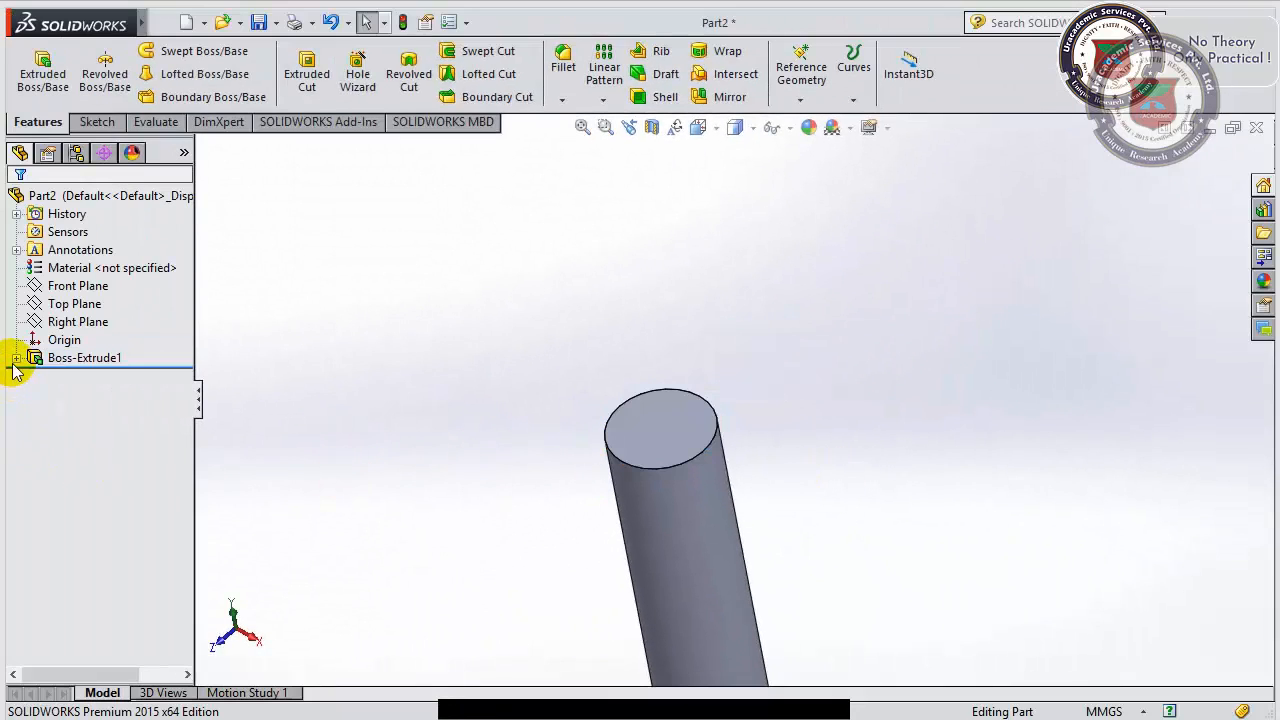
- Open the base sketch of the cylinder's extrusion for editing
{"action": "left_click", "coordinate": [15, 361]}
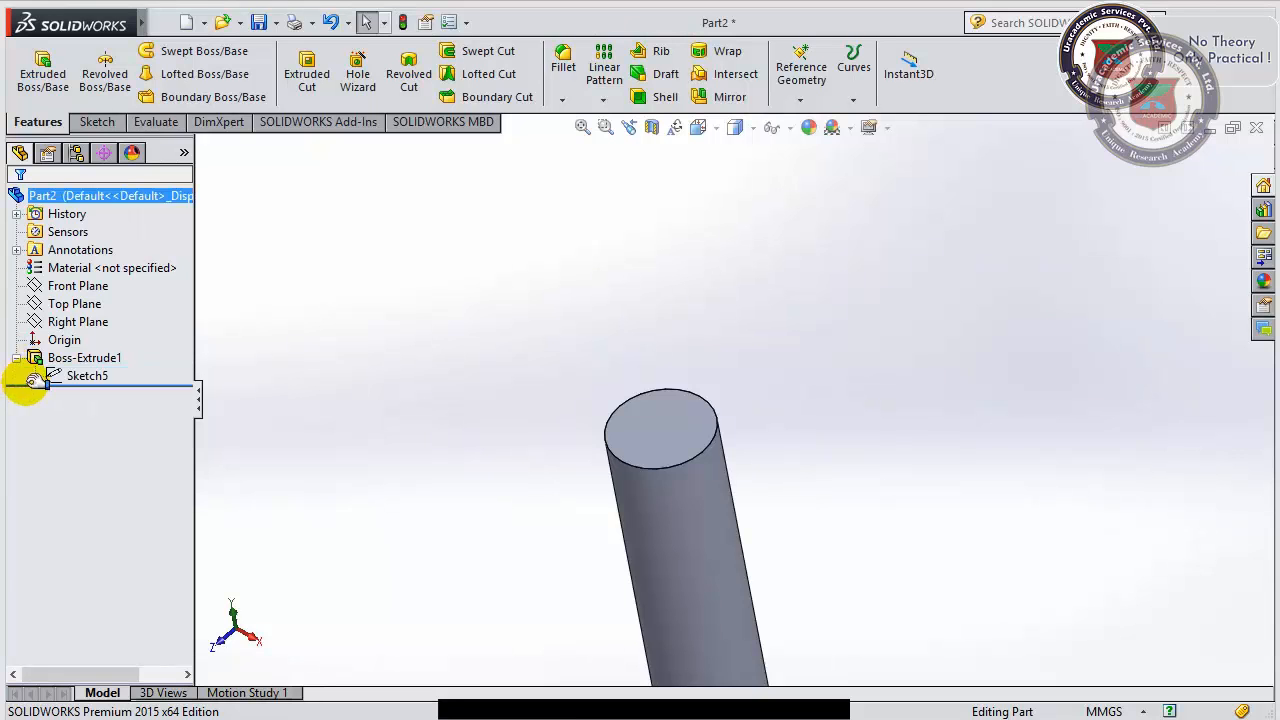
{"action": "left_click", "coordinate": [84, 376]}
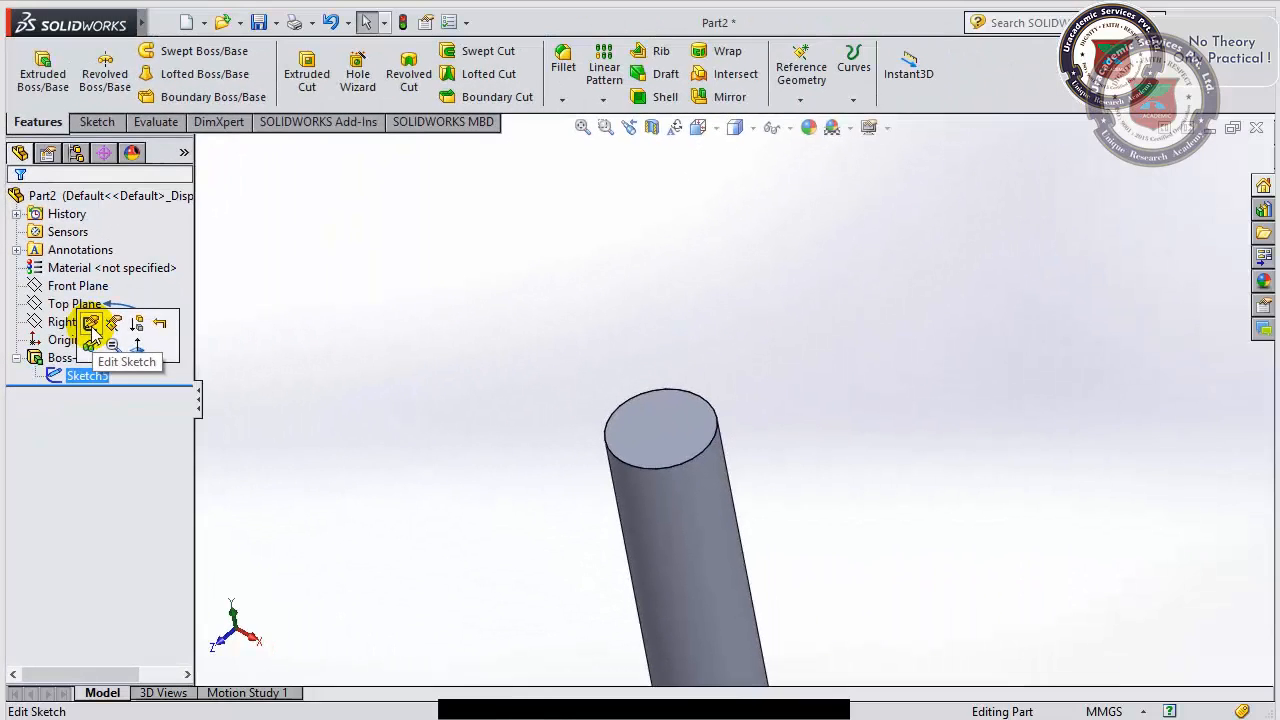
{"action": "left_click", "coordinate": [91, 326]}
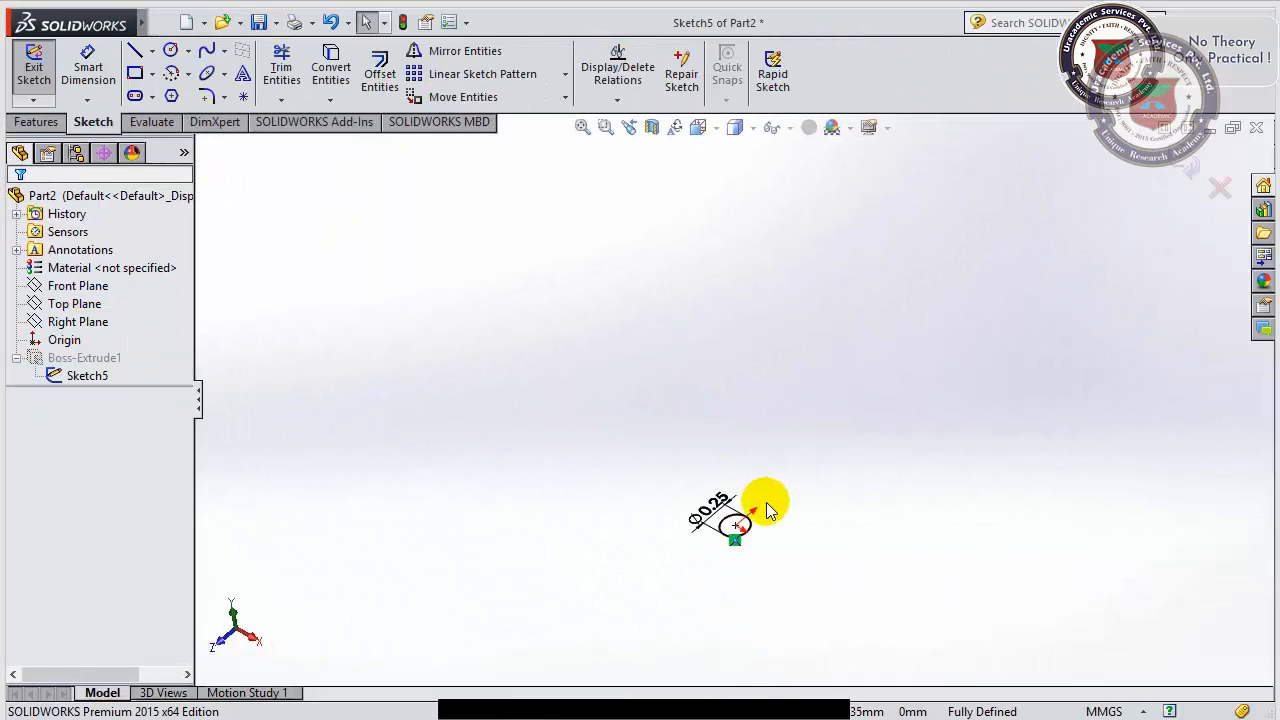
{"action": "middle_click_drag", "start_coordinate": [806, 474], "coordinate": [829, 585]}
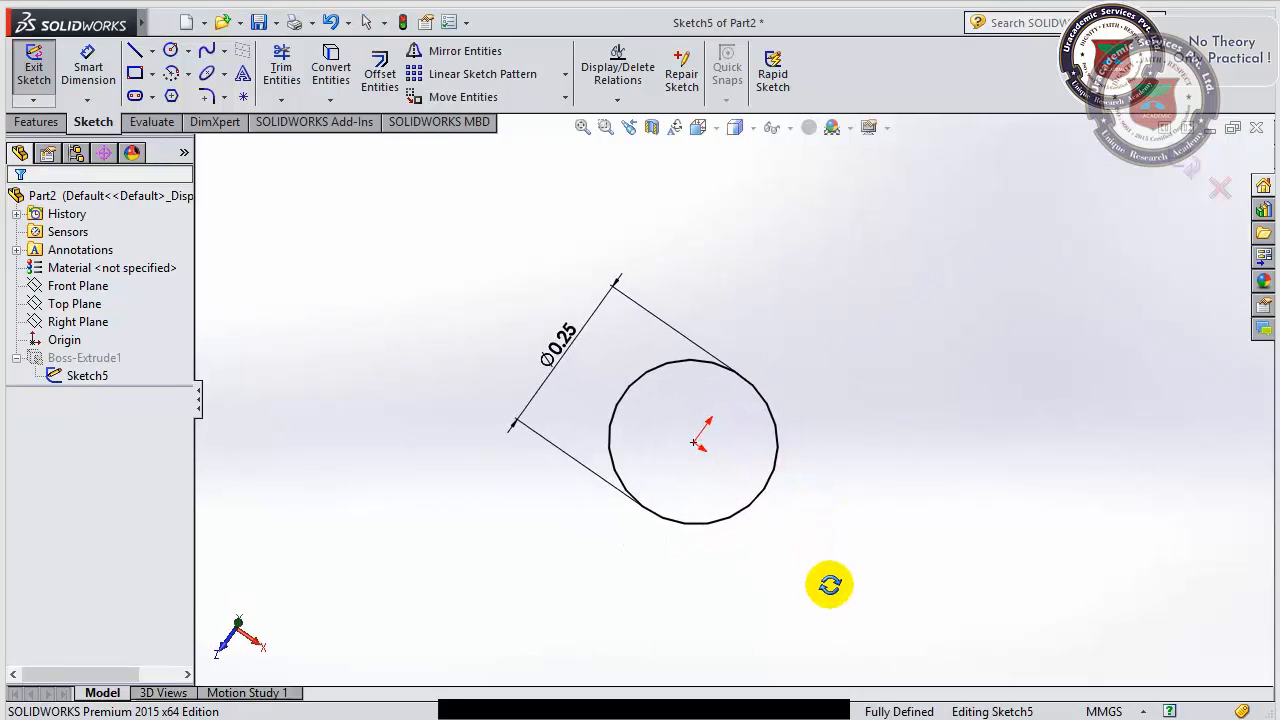
- Set the circle's diameter to .5 mm in the base sketch
{"action": "double_click", "coordinate": [568, 348]}
{"action": "type", "text": ".5"}
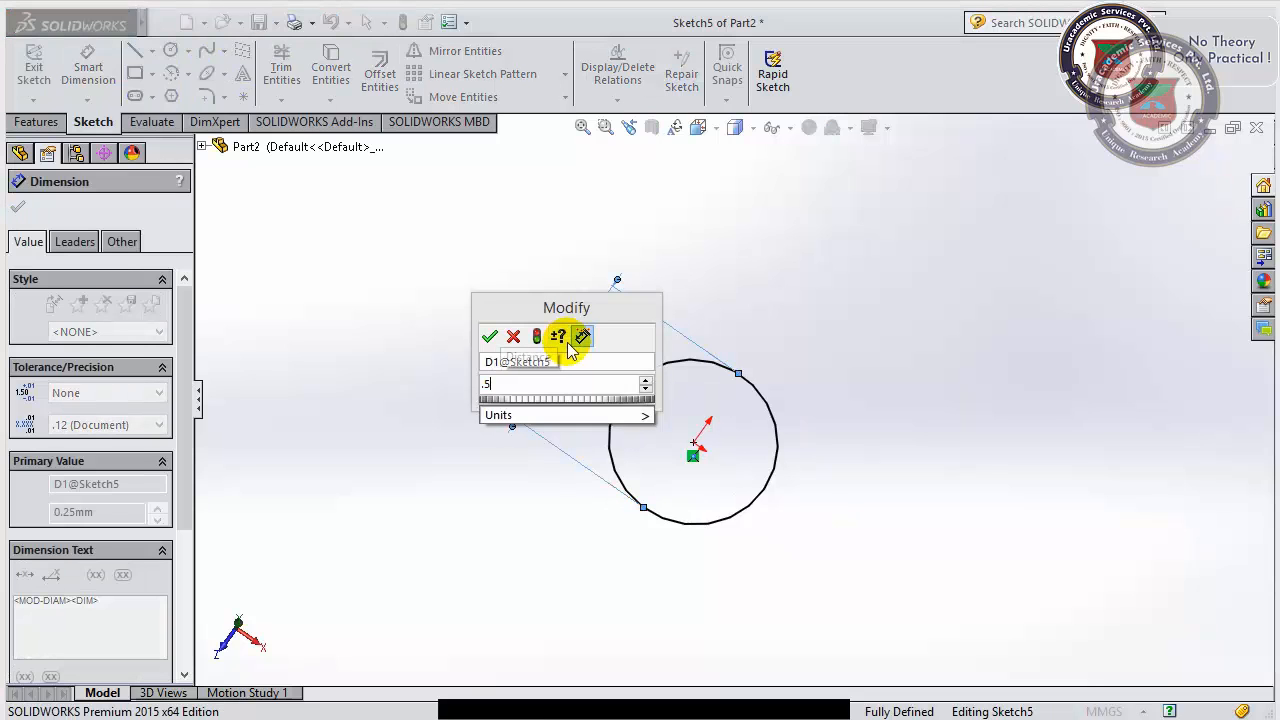
{"action": "key", "text": "Return"}
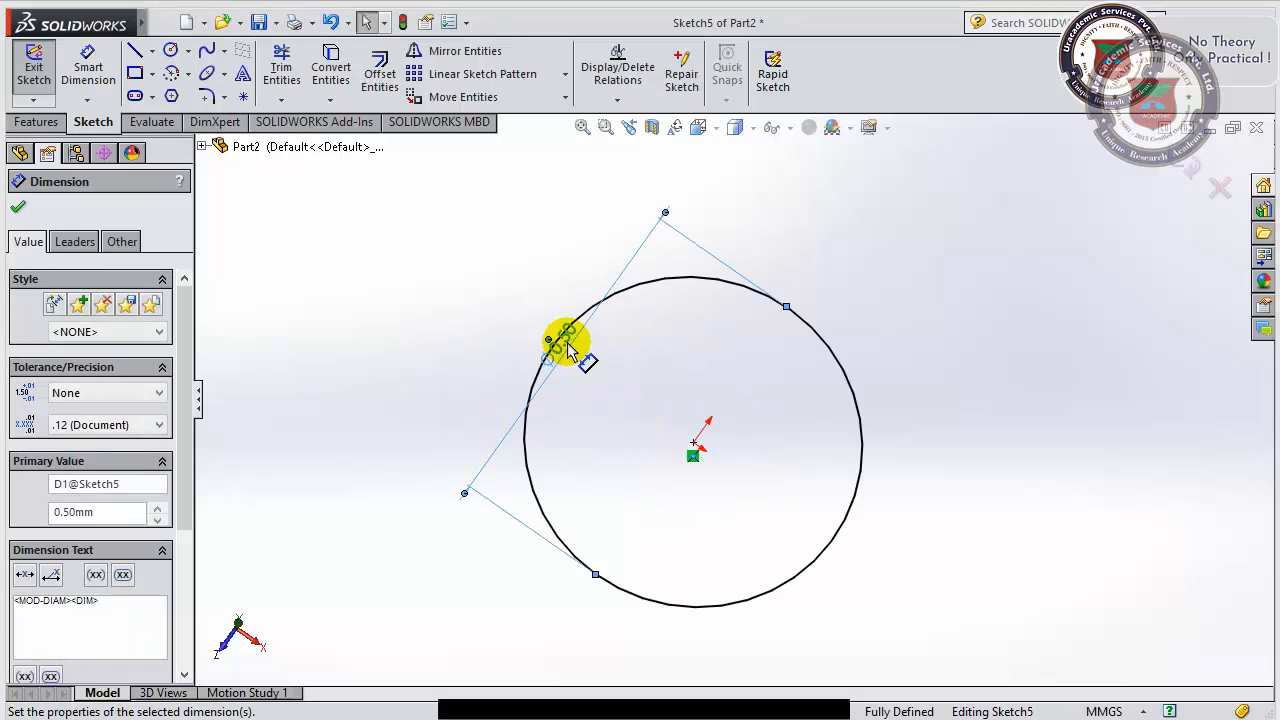
{"action": "left_click", "coordinate": [623, 451]}
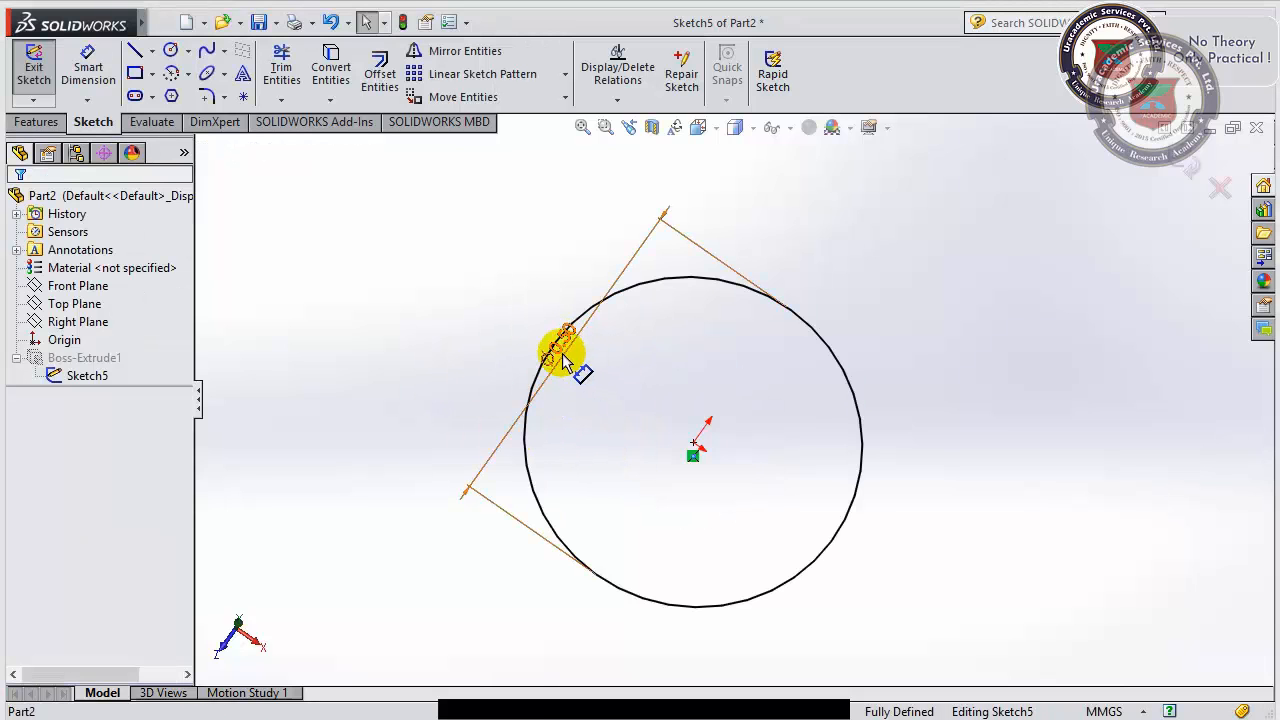
- Move the diameter dimension outside the circle, set it to .25 mm, and exit the sketch to rebuild the cylinder
{"action": "left_click_drag", "start_coordinate": [557, 351], "coordinate": [500, 337]}
{"action": "double_click", "coordinate": [502, 338]}
{"action": "type", "text": ".25"}
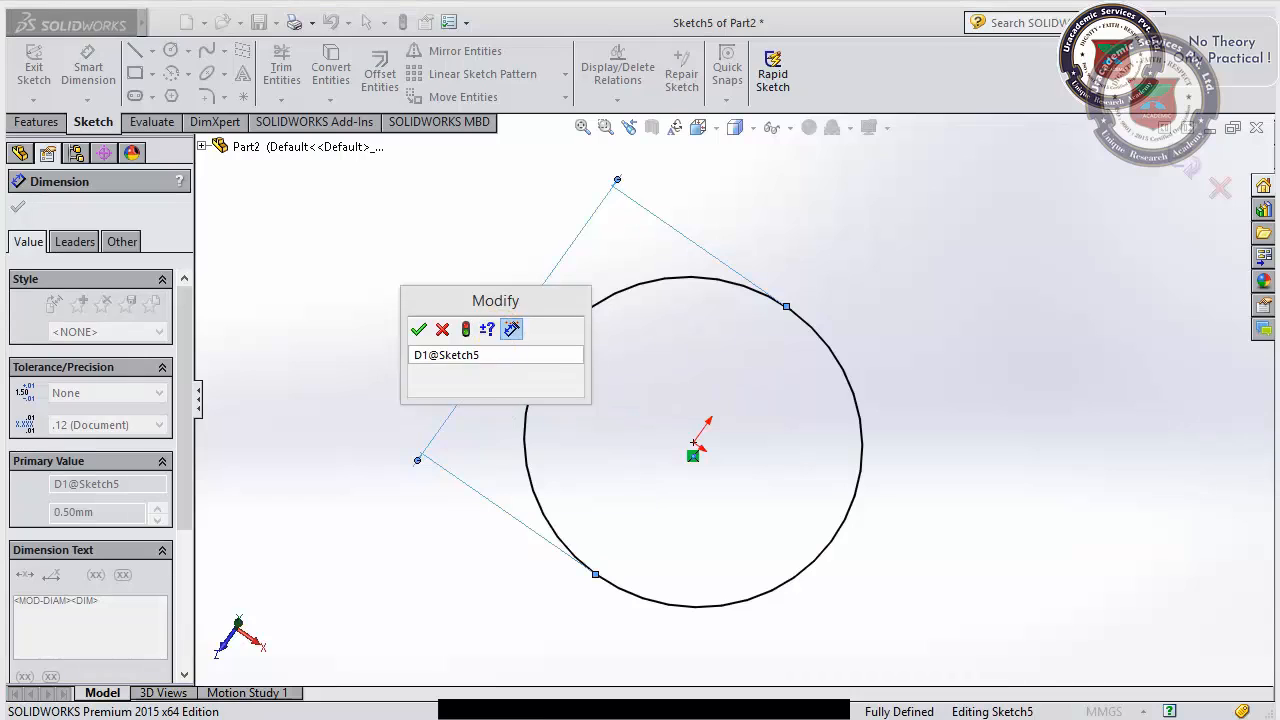
{"action": "key", "text": "Return"}
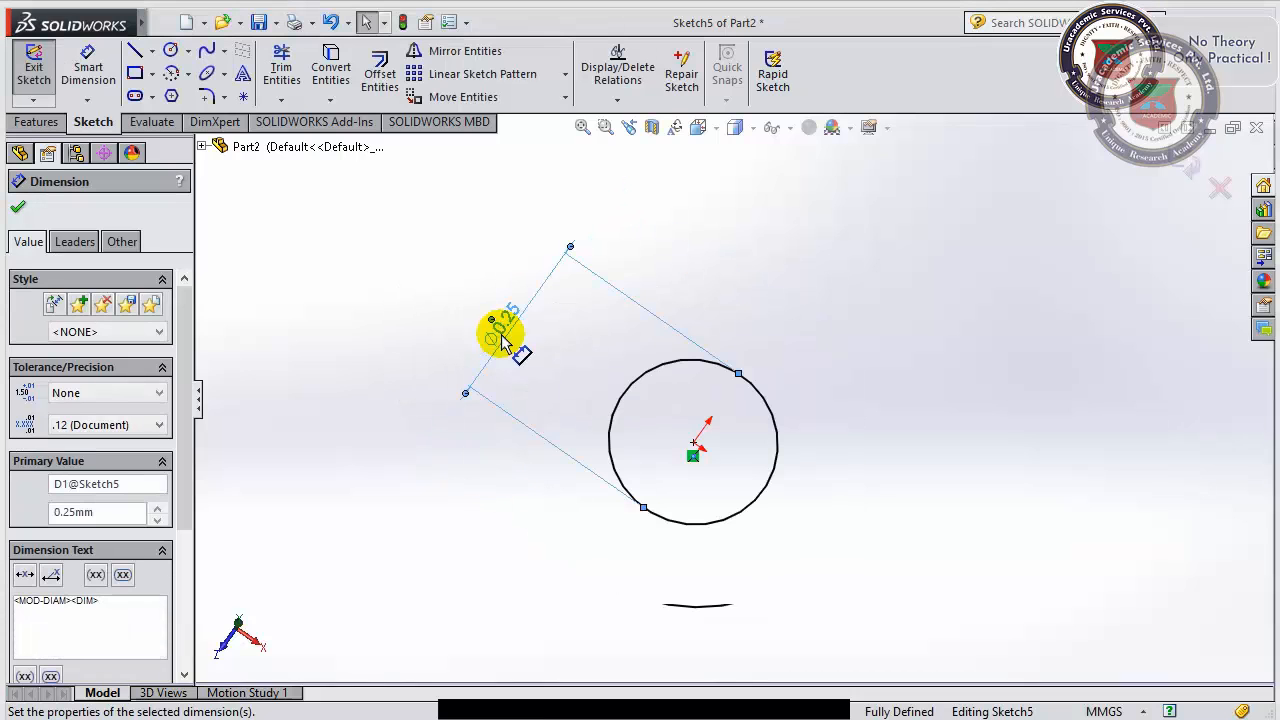
{"action": "left_click", "coordinate": [800, 316]}
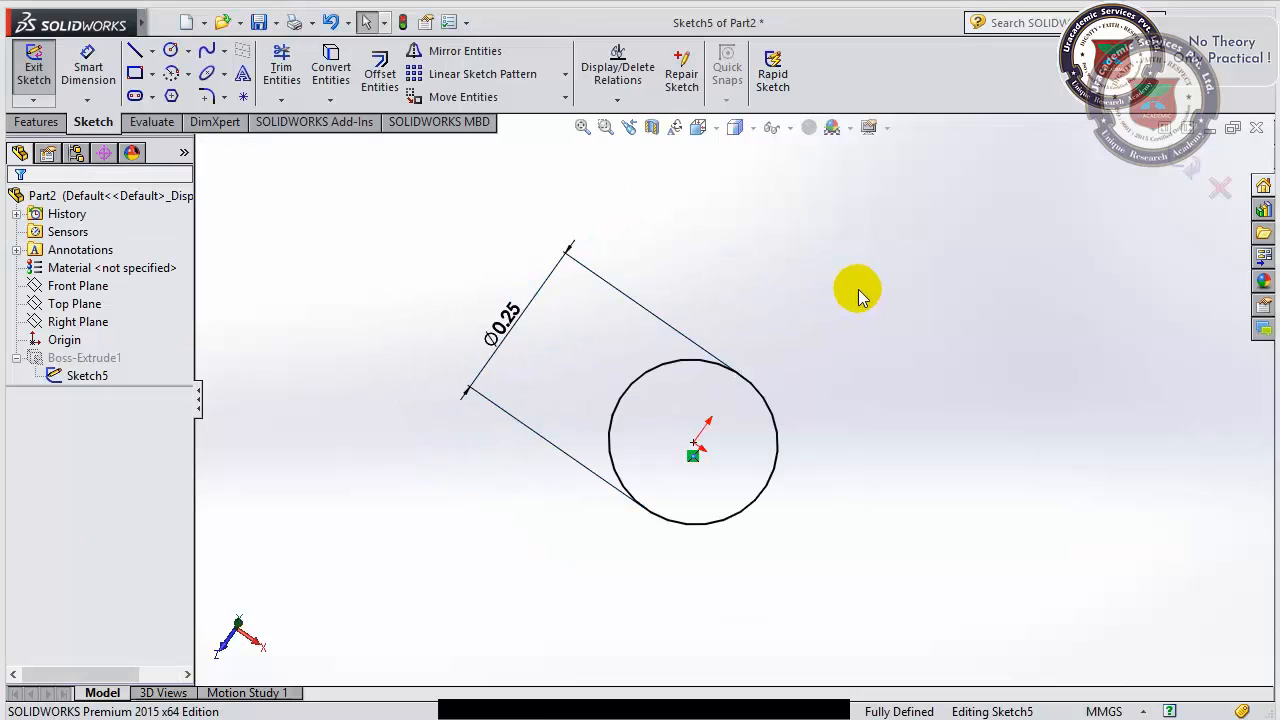
{"action": "left_click", "coordinate": [1178, 162]}
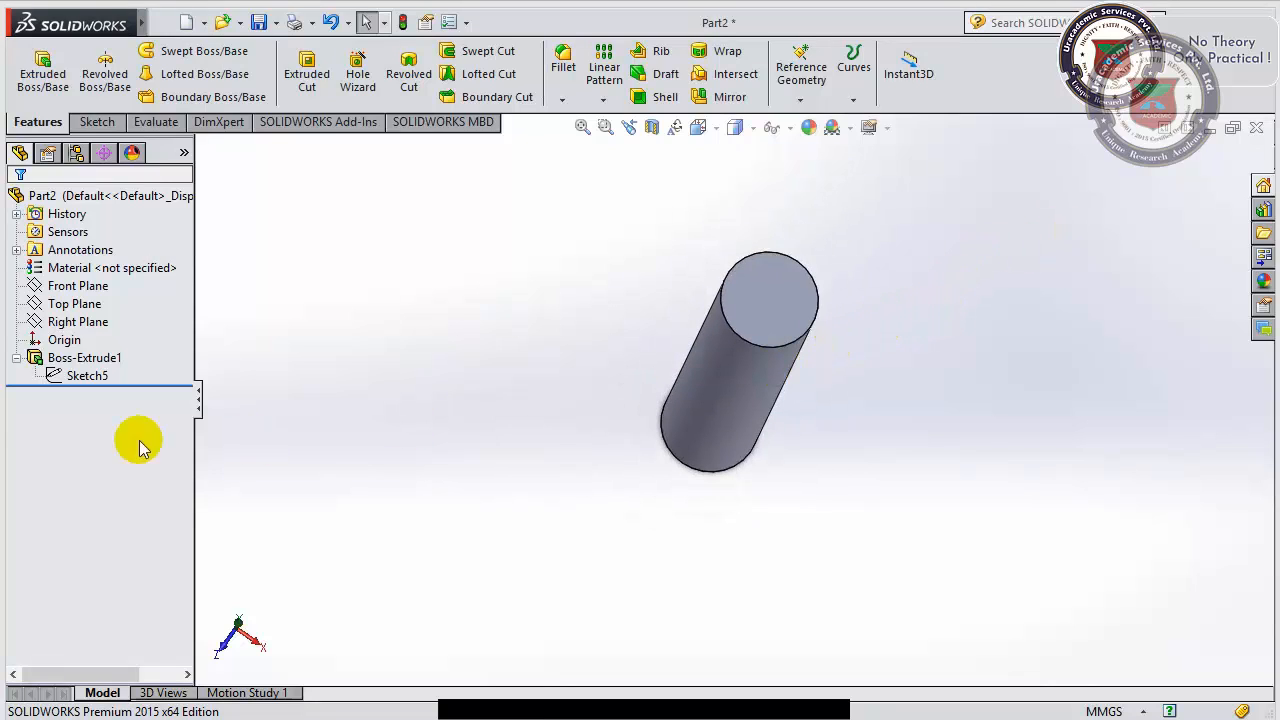
- Reopen the cylinder's base sketch for editing and exit it with its changes discarded
{"action": "left_click", "coordinate": [100, 388]}
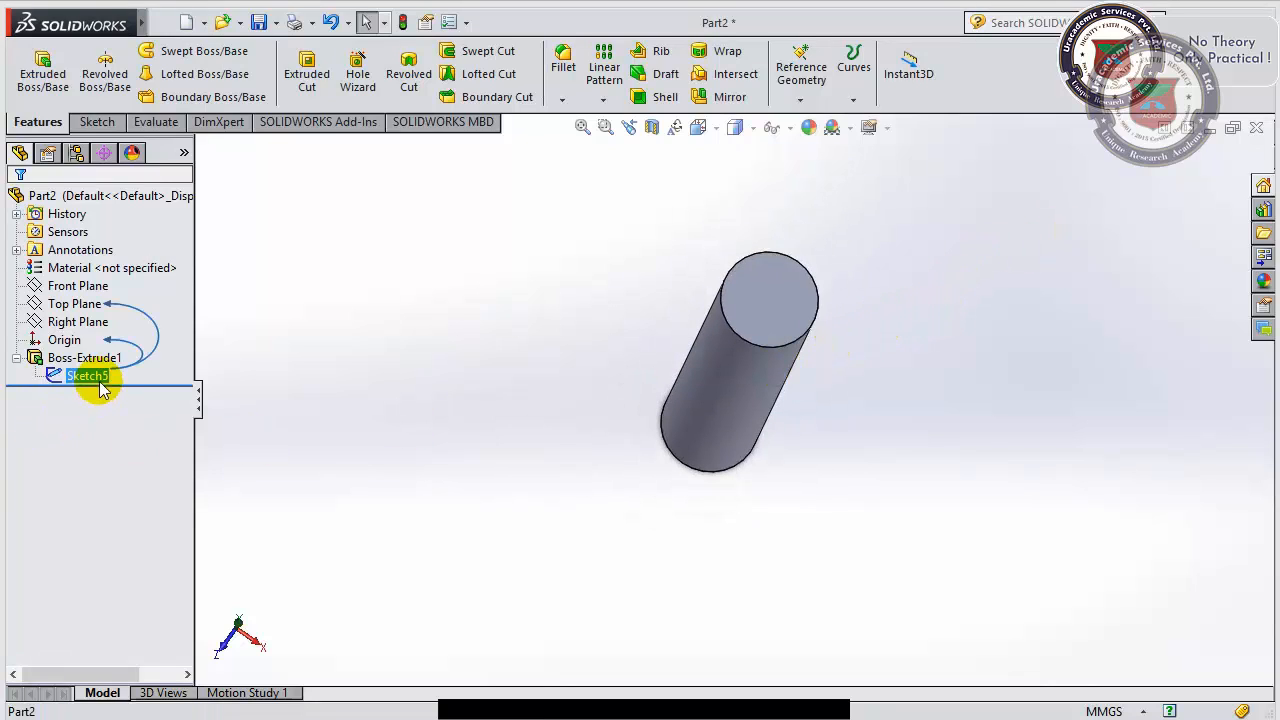
{"action": "left_click", "coordinate": [95, 377]}
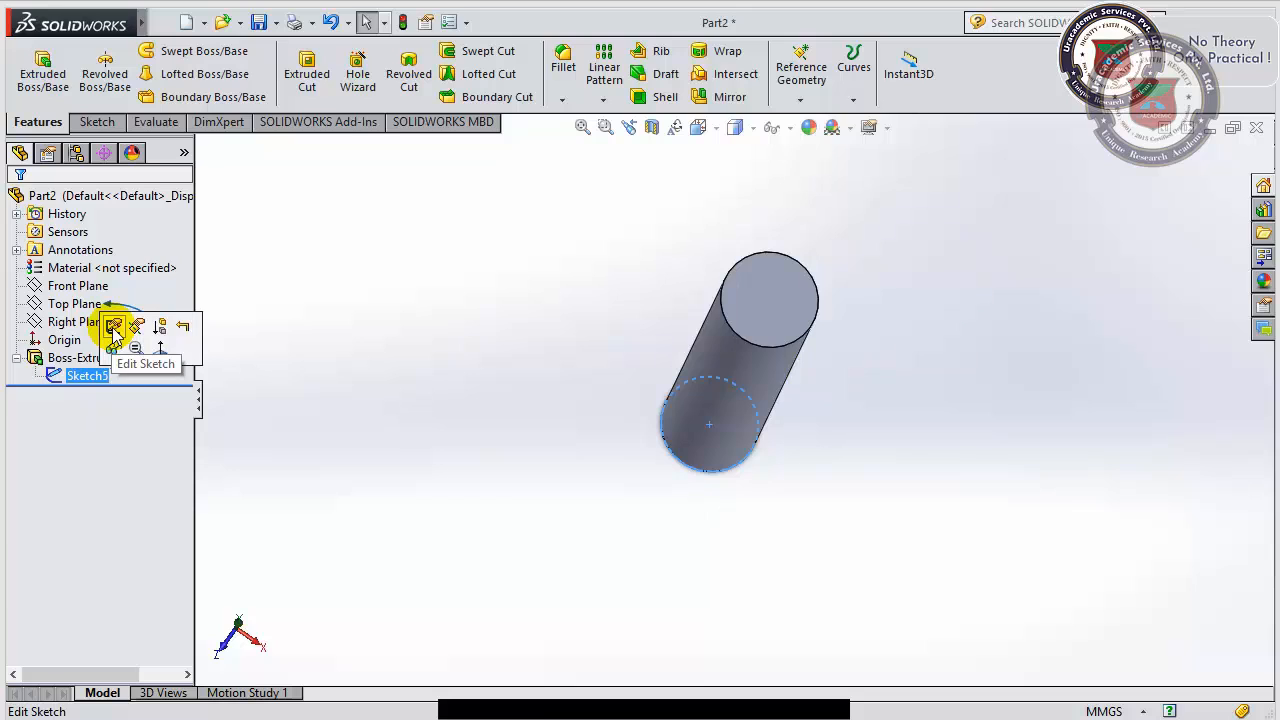
{"action": "left_click", "coordinate": [114, 326]}
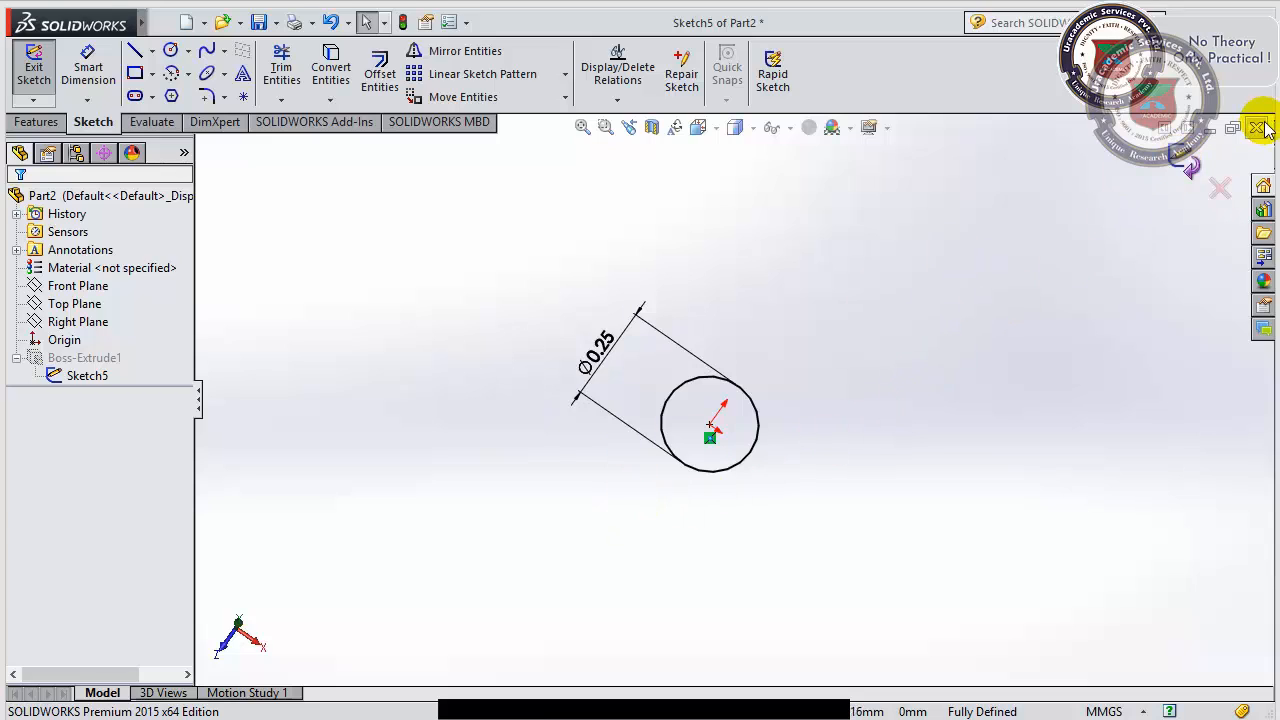
{"action": "left_click", "coordinate": [1219, 190]}
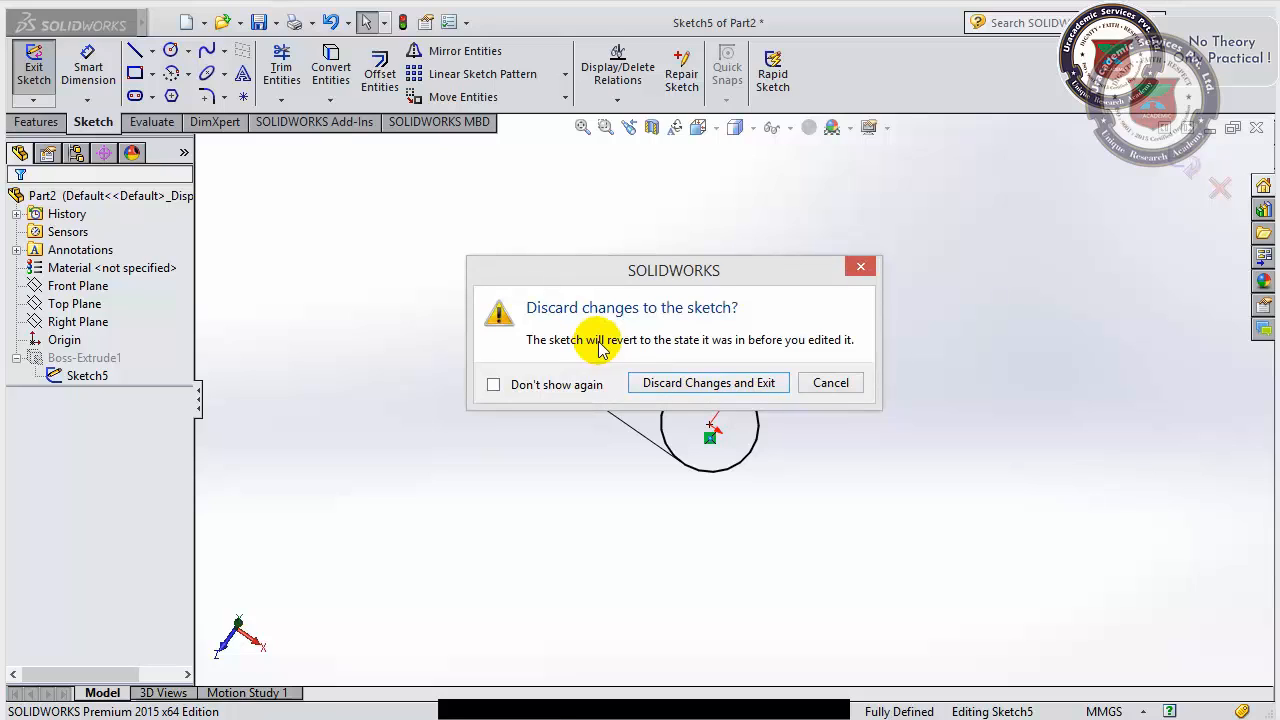
{"action": "left_click", "coordinate": [684, 385]}
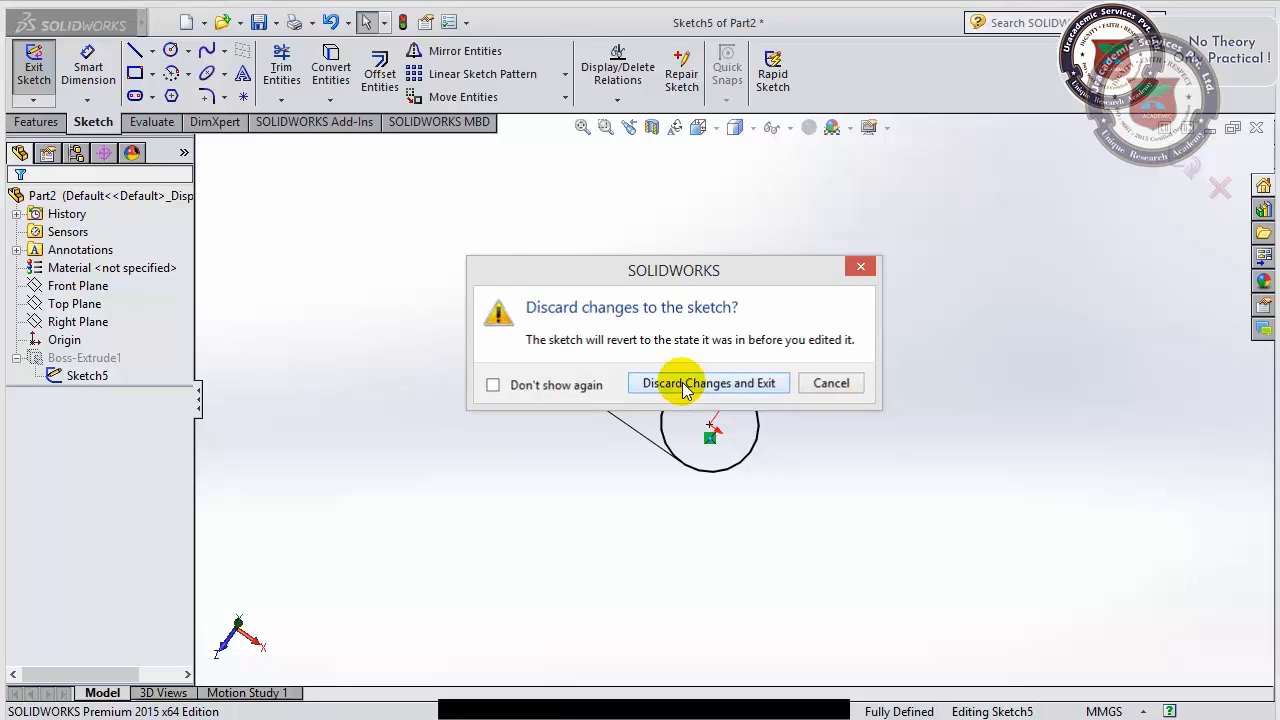
{"action": "middle_click_drag", "start_coordinate": [611, 426], "coordinate": [585, 335]}
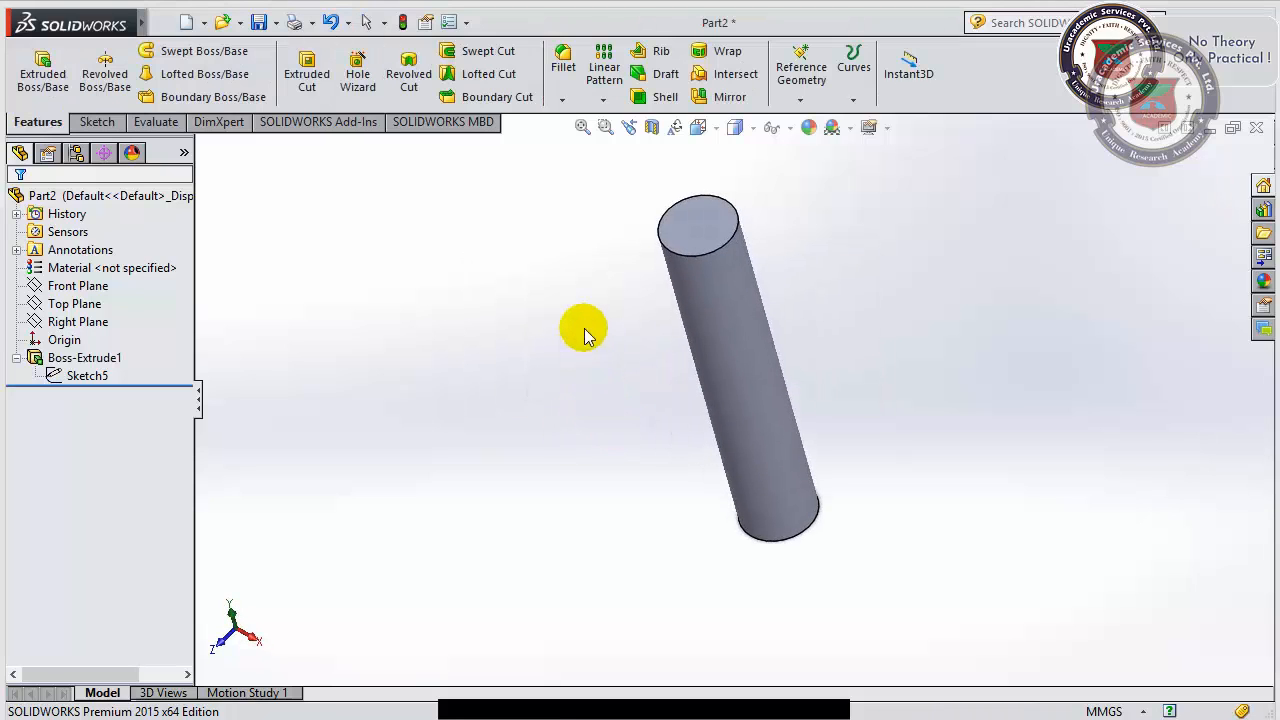
{"action": "left_click", "coordinate": [15, 359]}
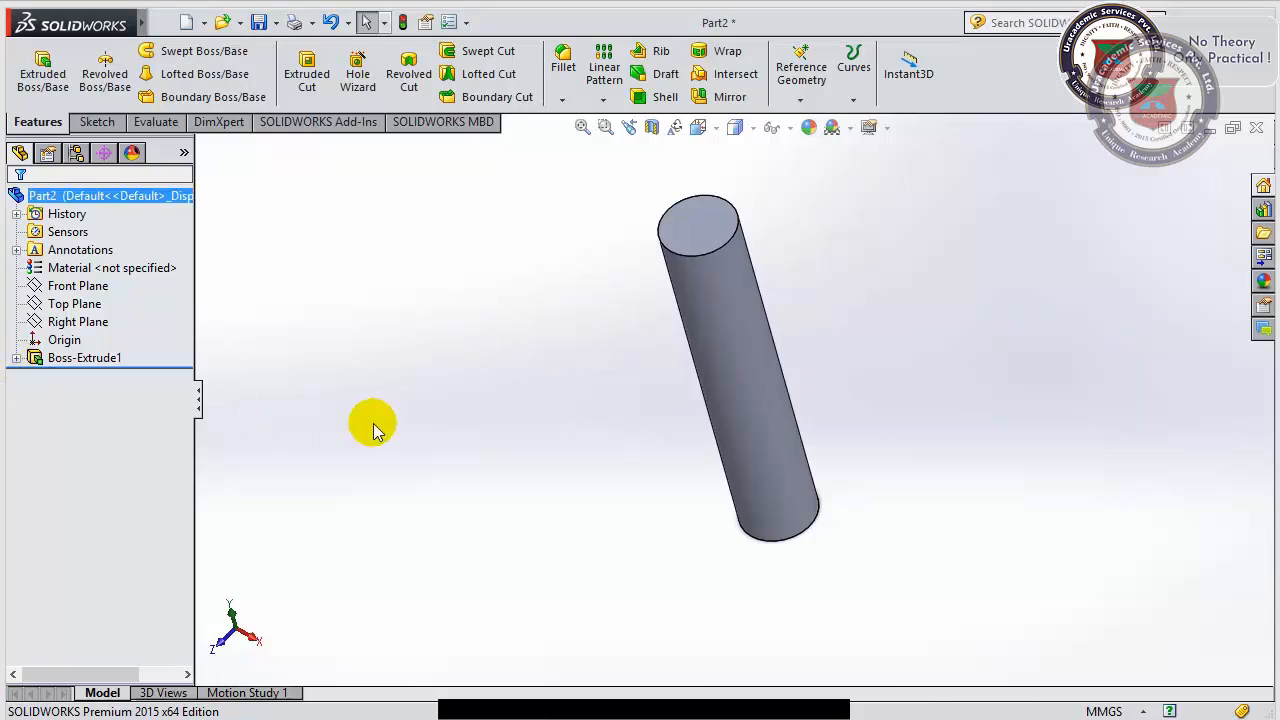
{"action": "left_click", "coordinate": [683, 236]}
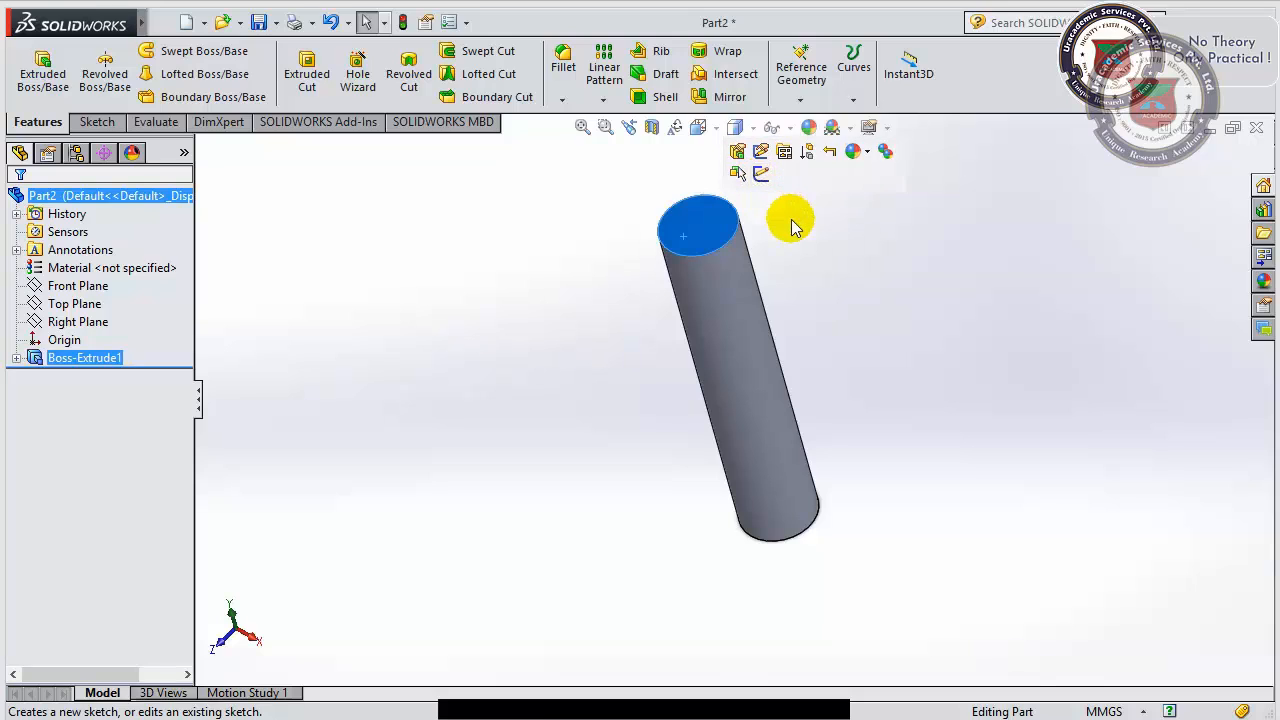
{"action": "left_click", "coordinate": [747, 355]}
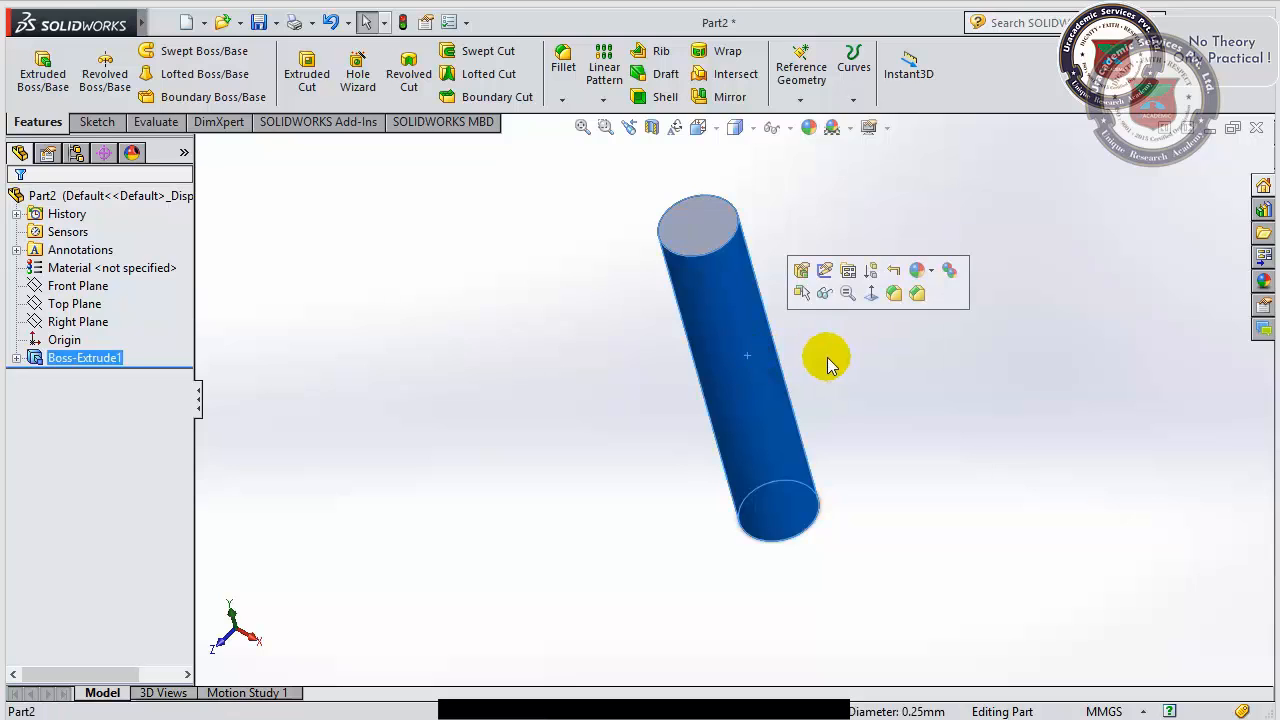
{"action": "middle_click_drag", "start_coordinate": [829, 357], "coordinate": [740, 330]}
{"action": "left_click", "coordinate": [833, 317]}
{"action": "left_click", "coordinate": [752, 350]}
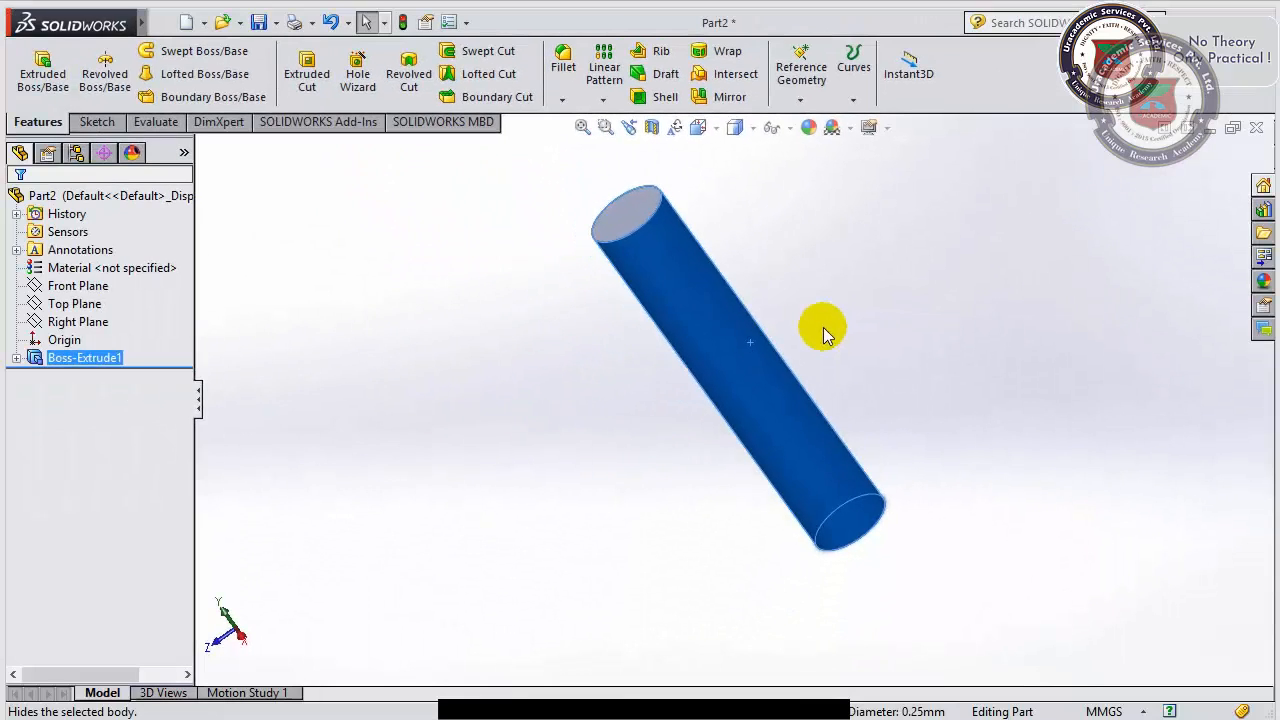
{"action": "left_click", "coordinate": [823, 327]}
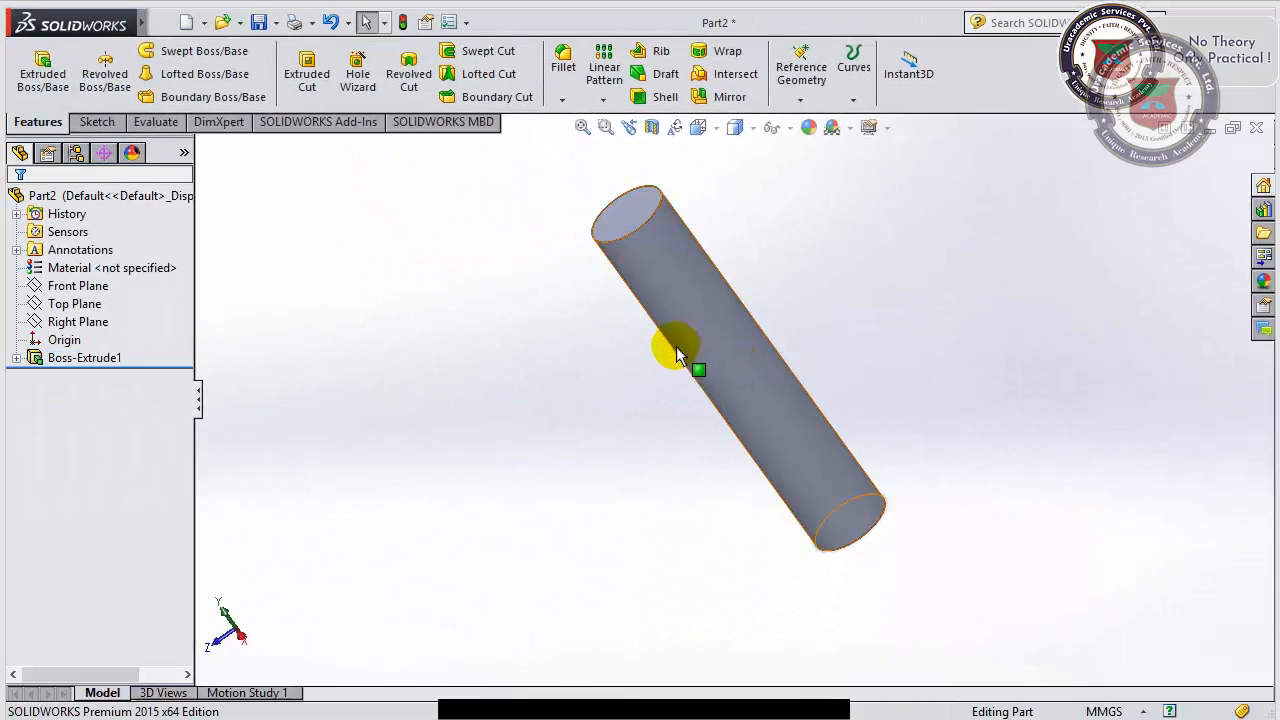
{"action": "middle_click_drag", "start_coordinate": [677, 351], "coordinate": [620, 334]}
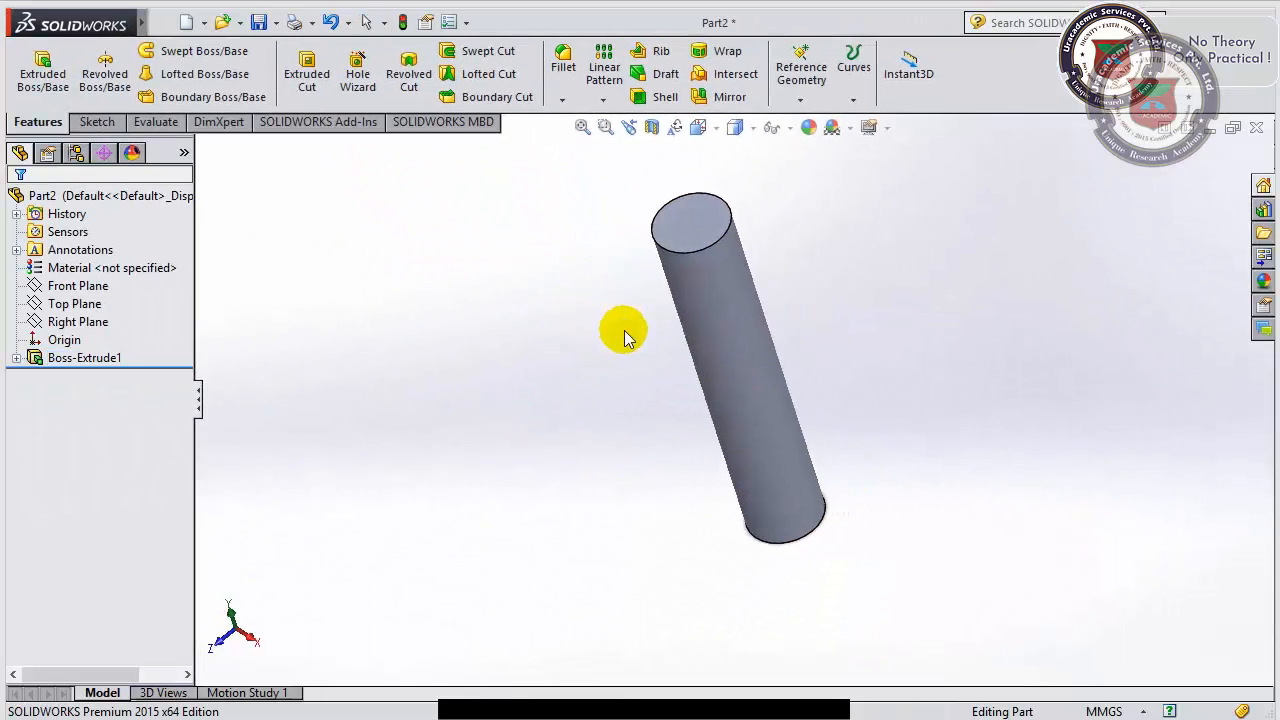
- Start a new sketch on the circular top end face of the cylinder
{"action": "left_click", "coordinate": [675, 226]}
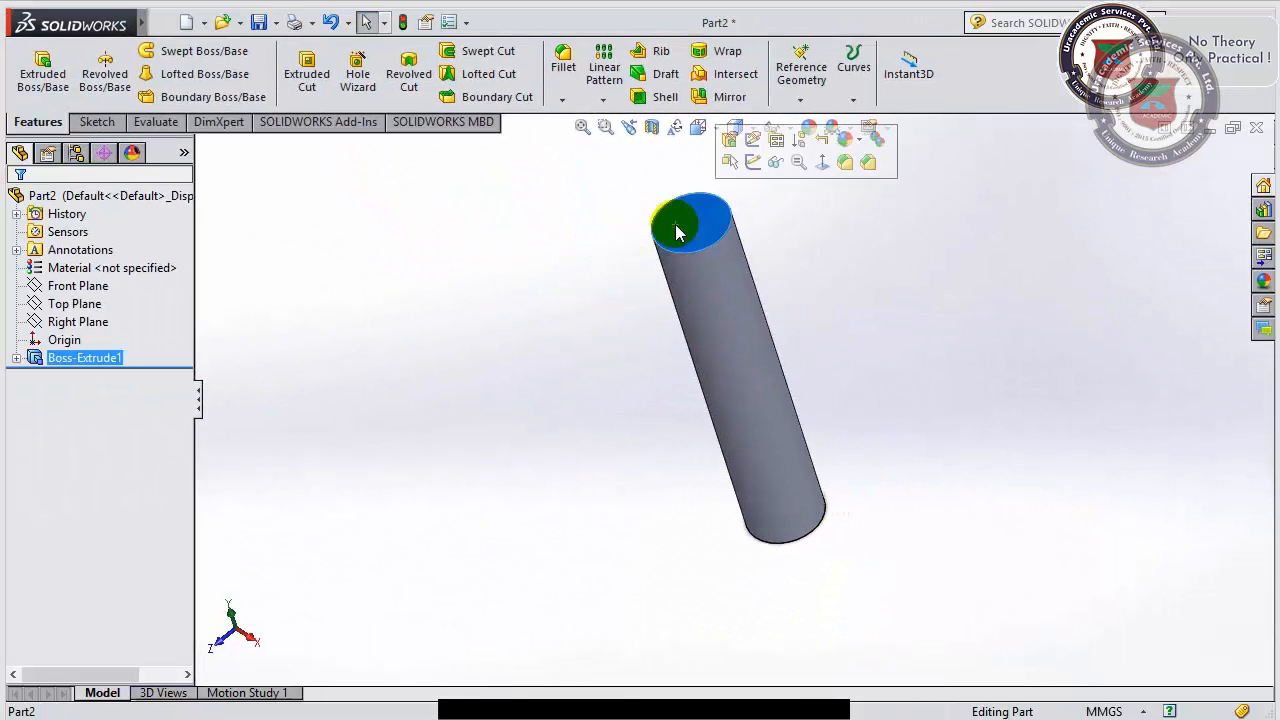
{"action": "left_click", "coordinate": [753, 163]}
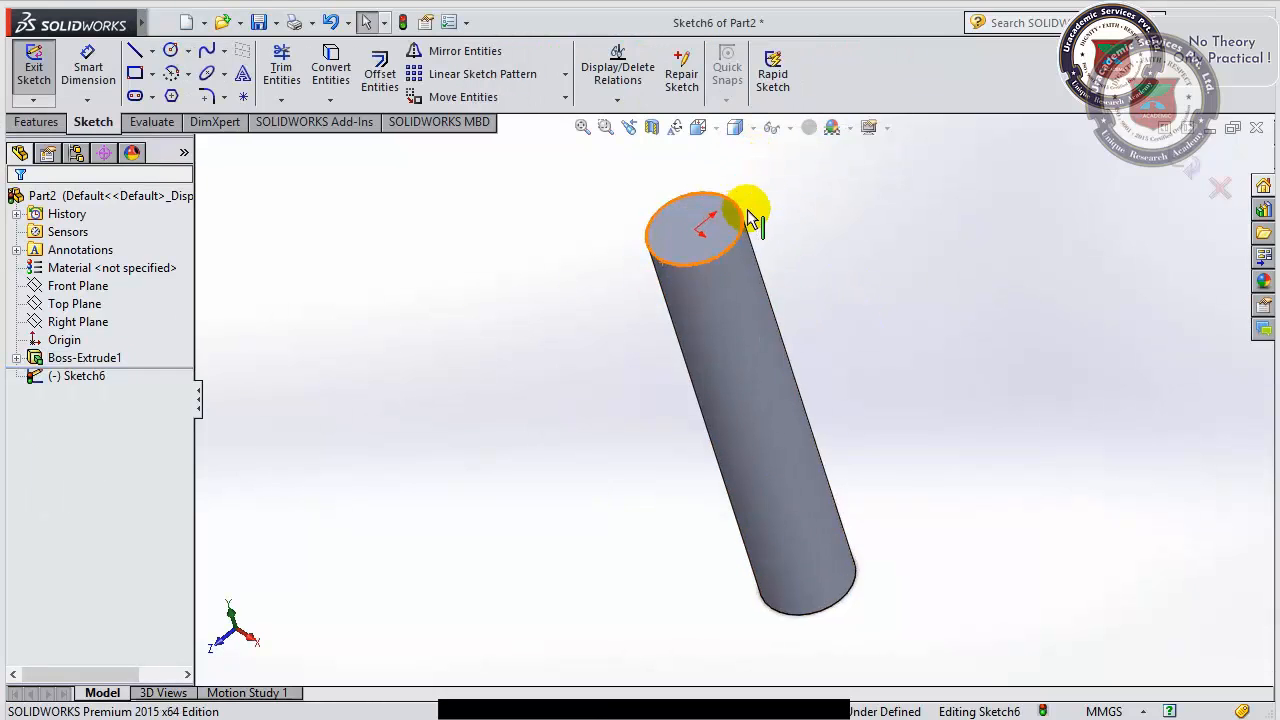
{"action": "scroll", "coordinate": [668, 351], "scroll_direction": "down", "scroll_amount": 3}
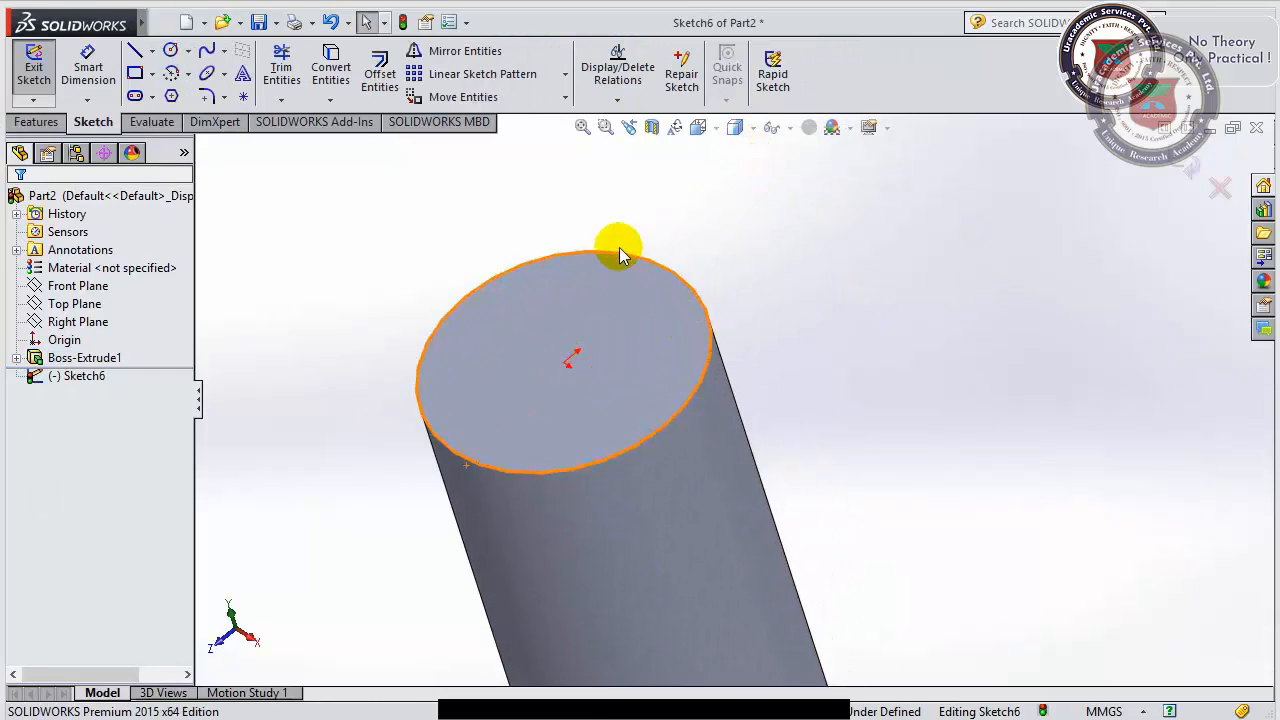
{"action": "scroll", "coordinate": [471, 351], "scroll_direction": "up", "scroll_amount": 5}
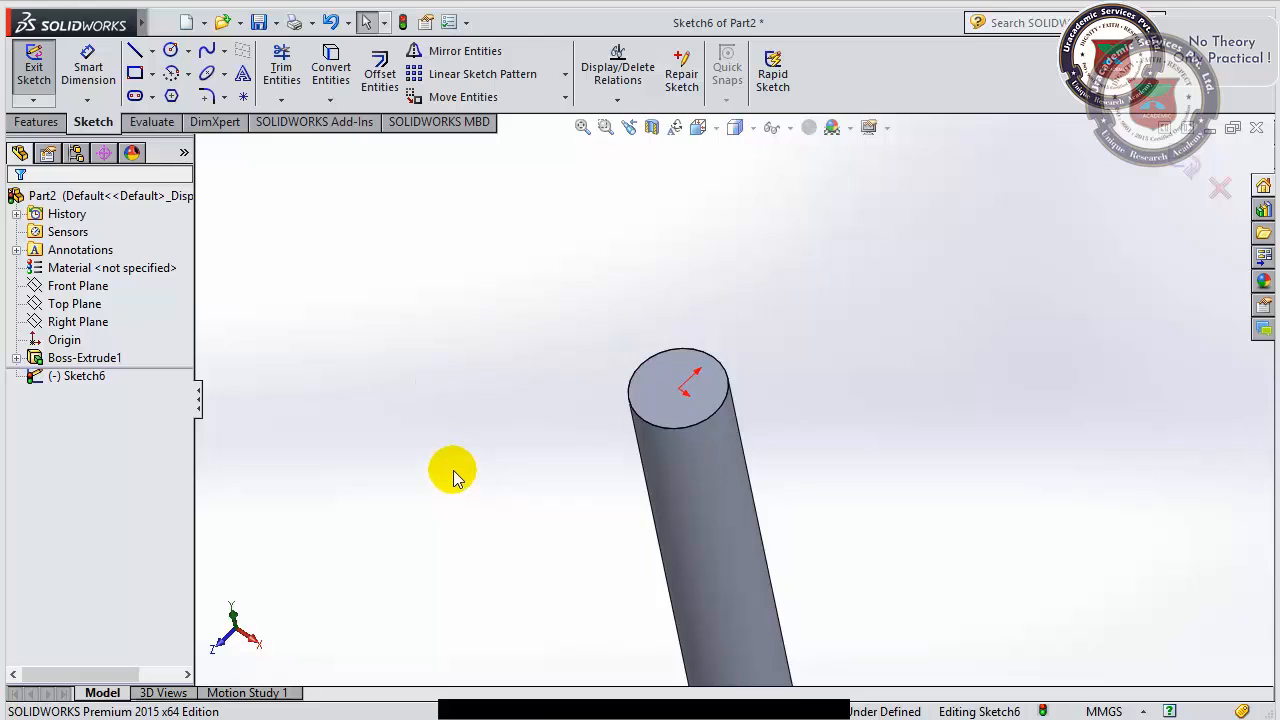
- Examine the cylinder in the Front, Top, Left and Bottom standard view orientations
{"action": "key", "text": "space"}
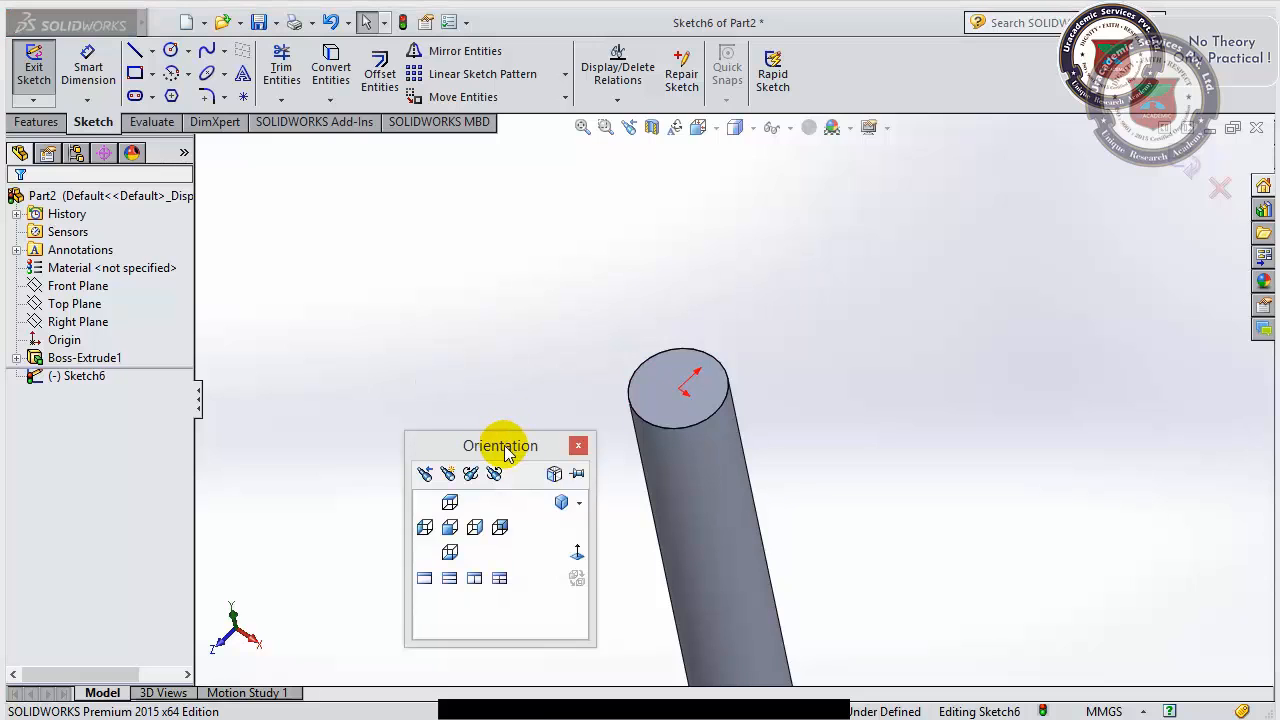
{"action": "left_click_drag", "start_coordinate": [505, 452], "coordinate": [507, 355]}
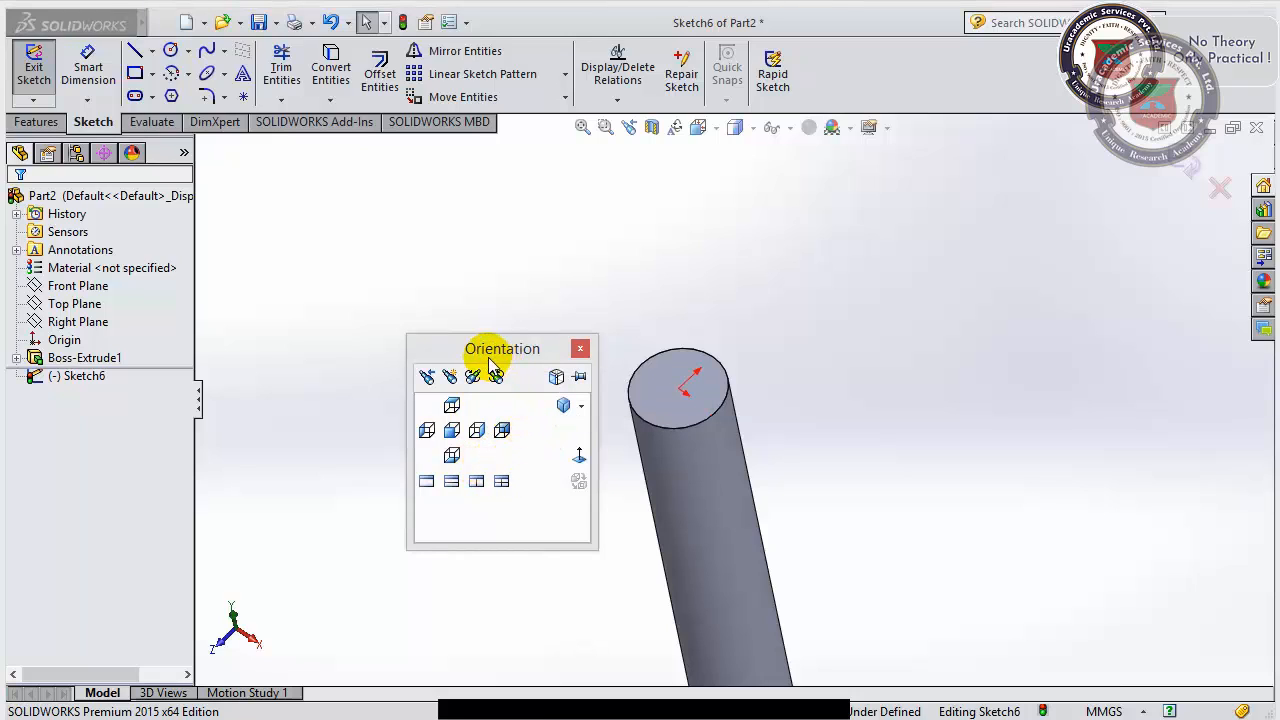
{"action": "left_click", "coordinate": [578, 456]}
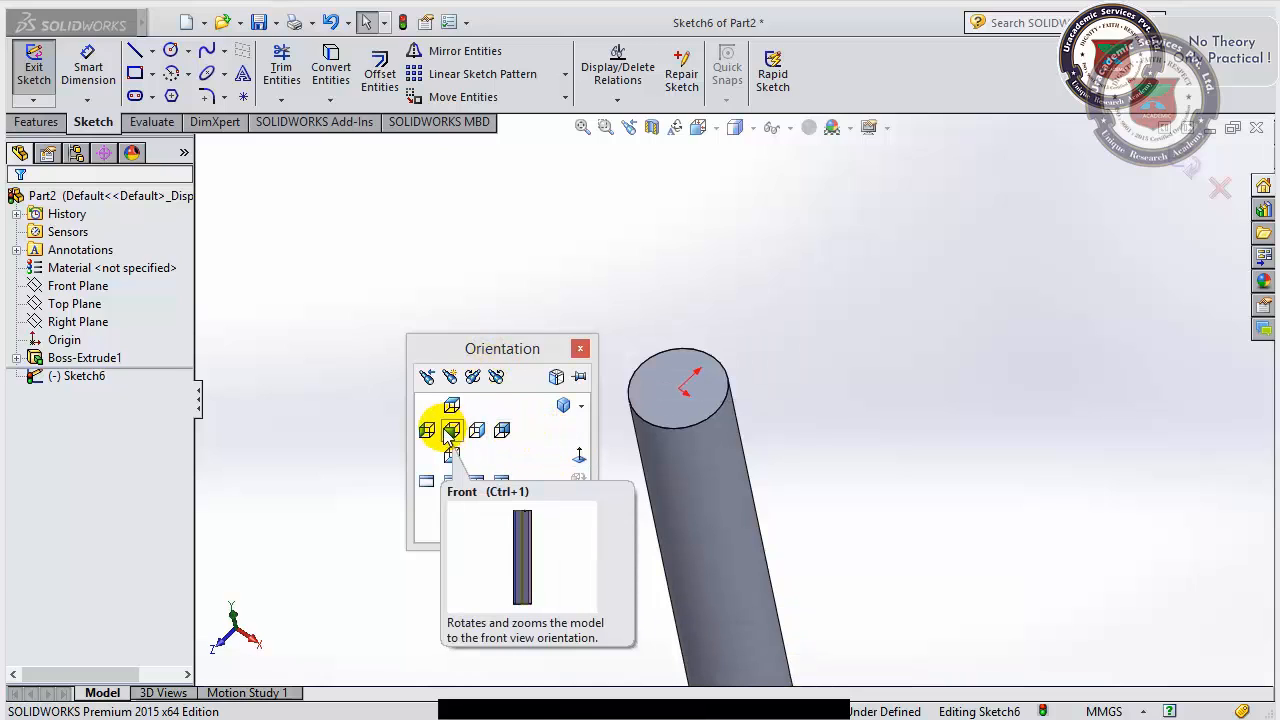
{"action": "scroll", "coordinate": [663, 463], "scroll_direction": "up", "scroll_amount": 2}
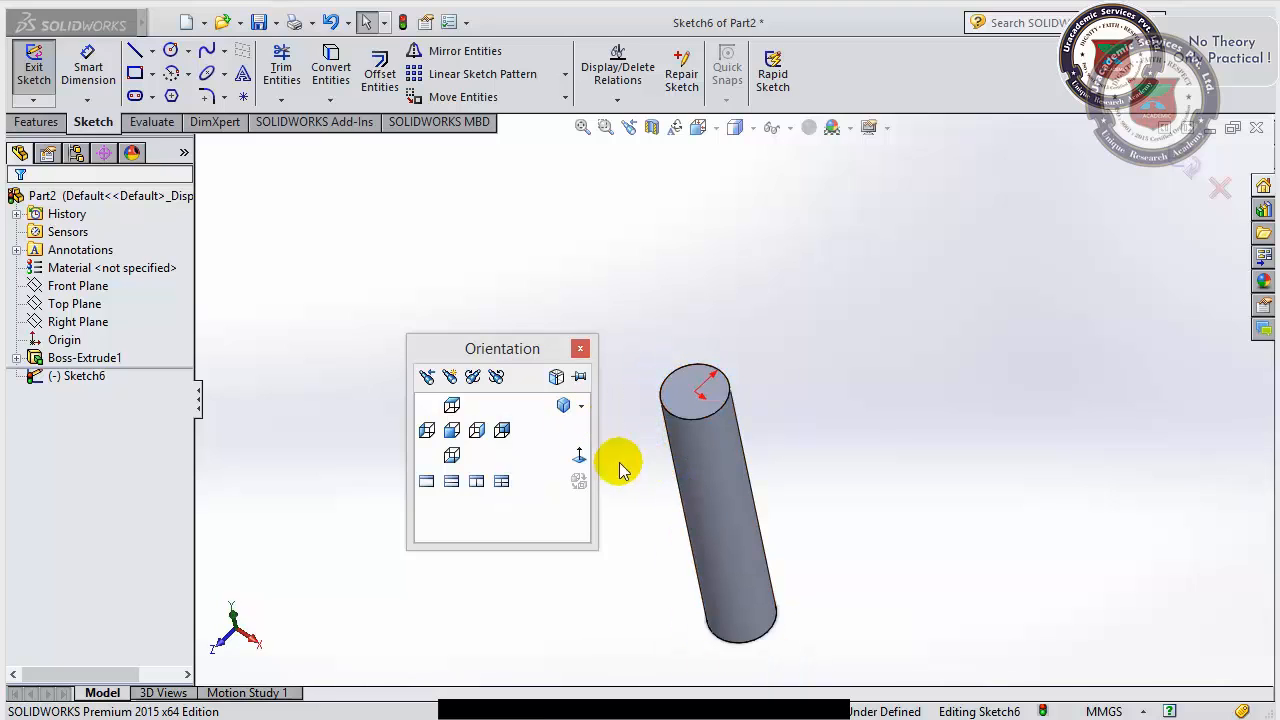
{"action": "left_click", "coordinate": [451, 430]}
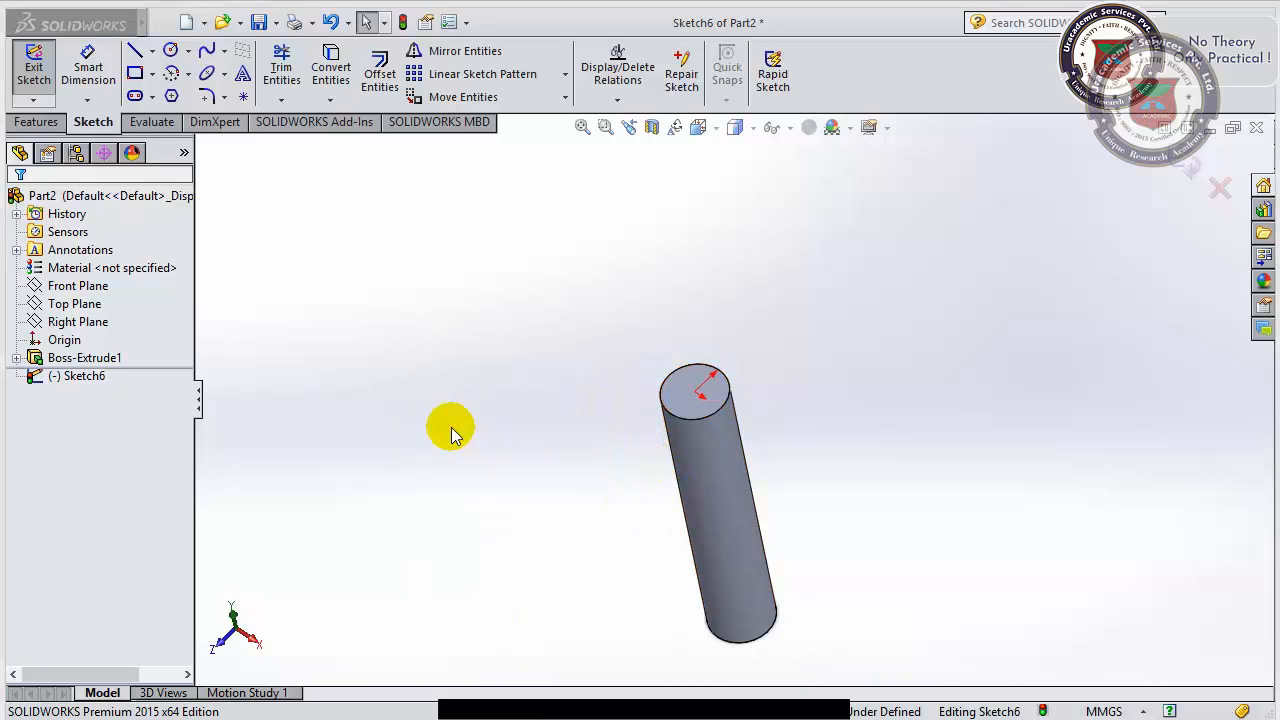
{"action": "key", "text": "space"}
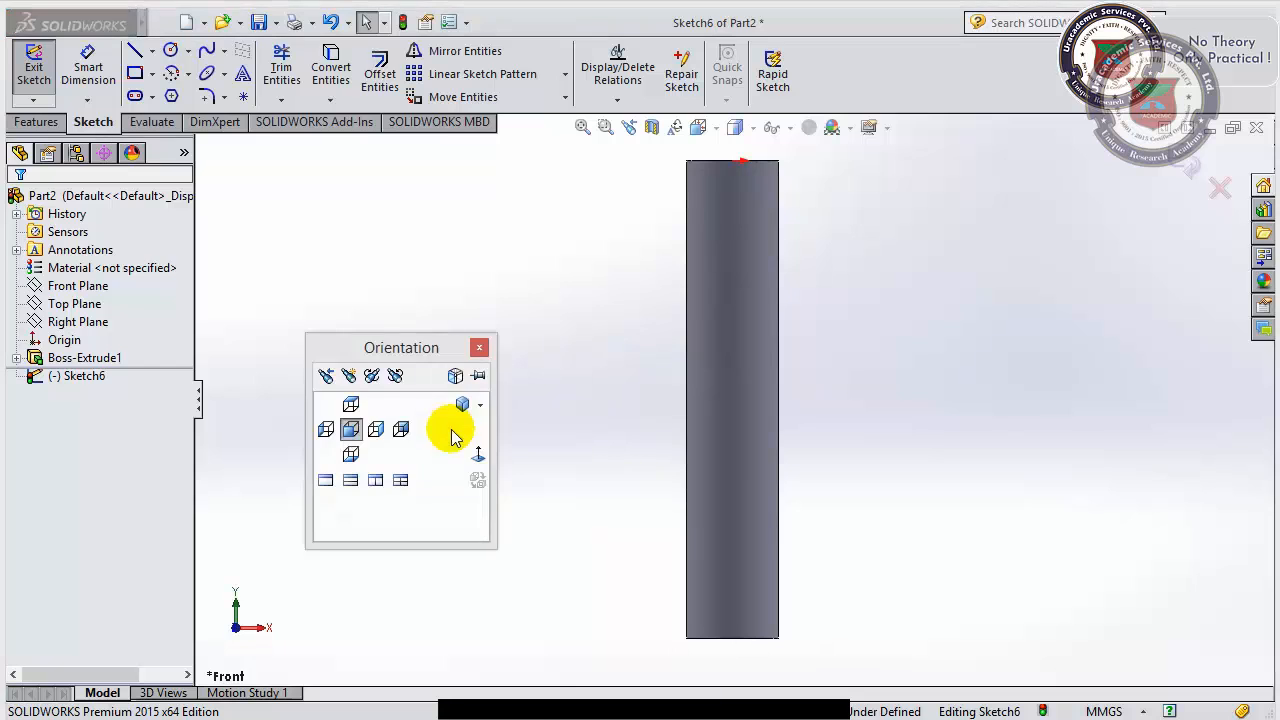
{"action": "left_click", "coordinate": [358, 410]}
{"action": "key", "text": "space"}
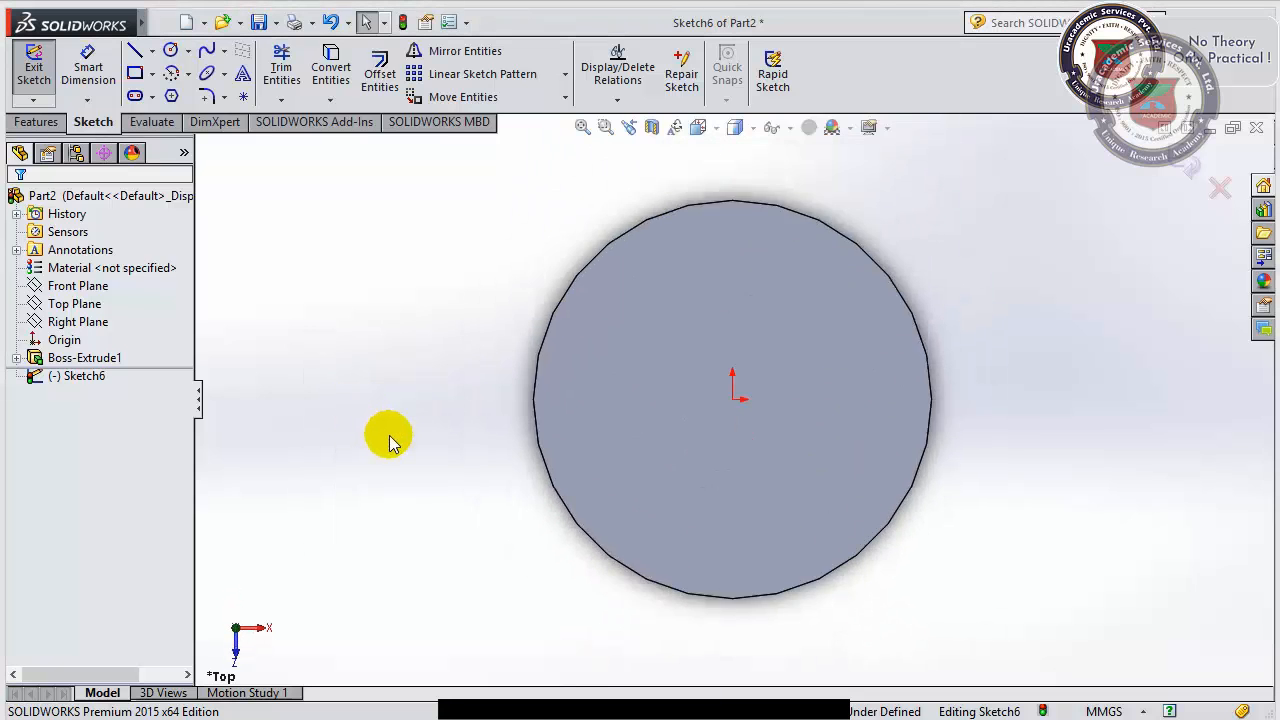
{"action": "left_click", "coordinate": [264, 463]}
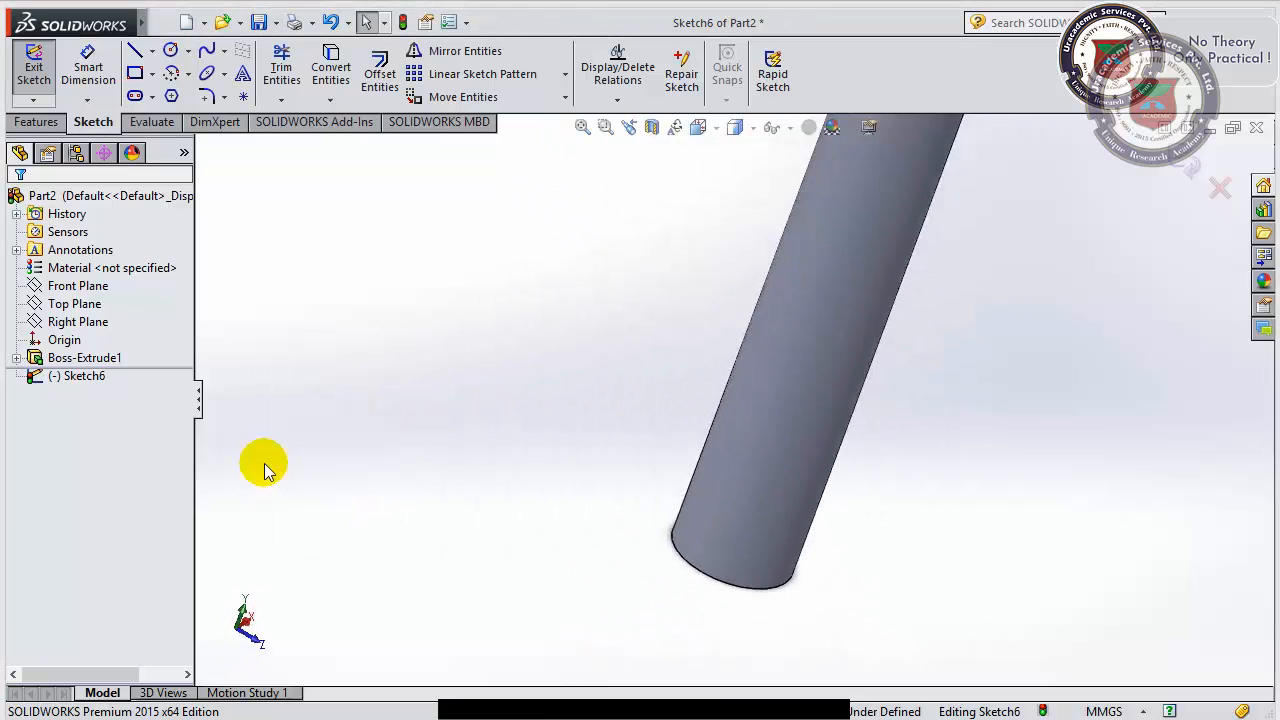
{"action": "key", "text": "space"}
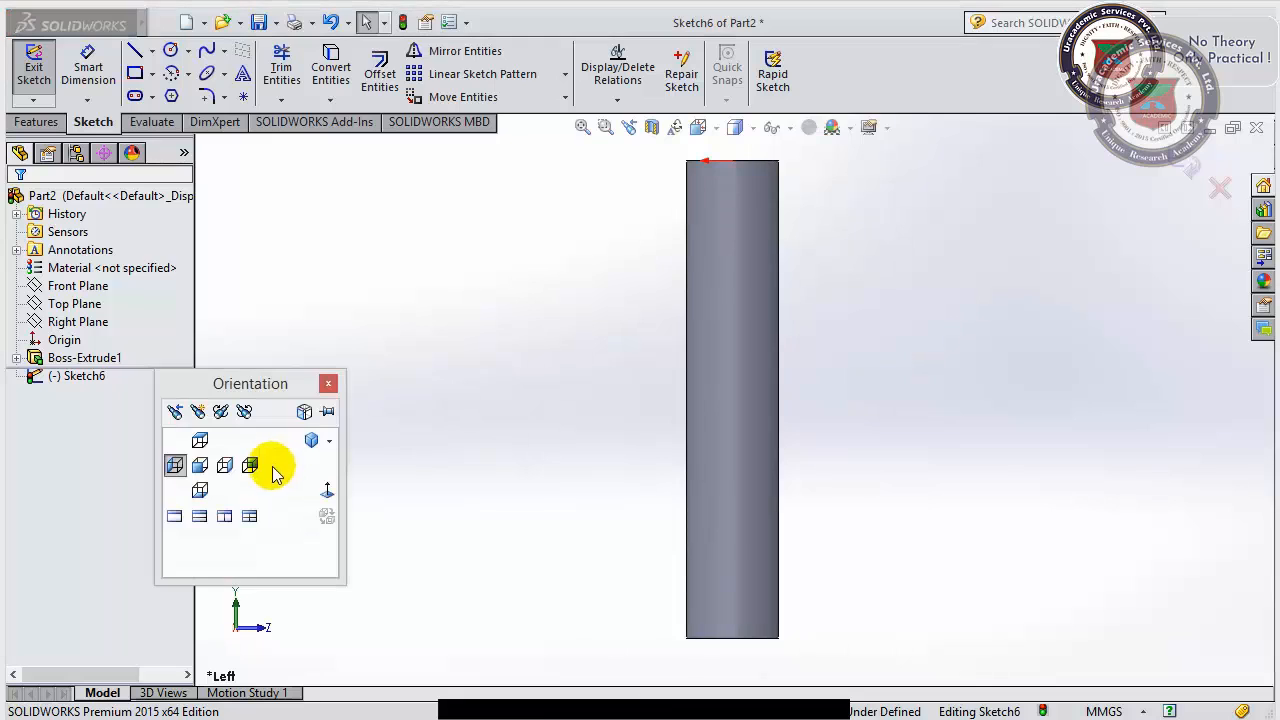
{"action": "left_click", "coordinate": [203, 470]}
- Sketch an 8-sided polygon with an inscribed circle, centred on the origin and surrounding the cylinder's end face
{"action": "key", "text": "space"}
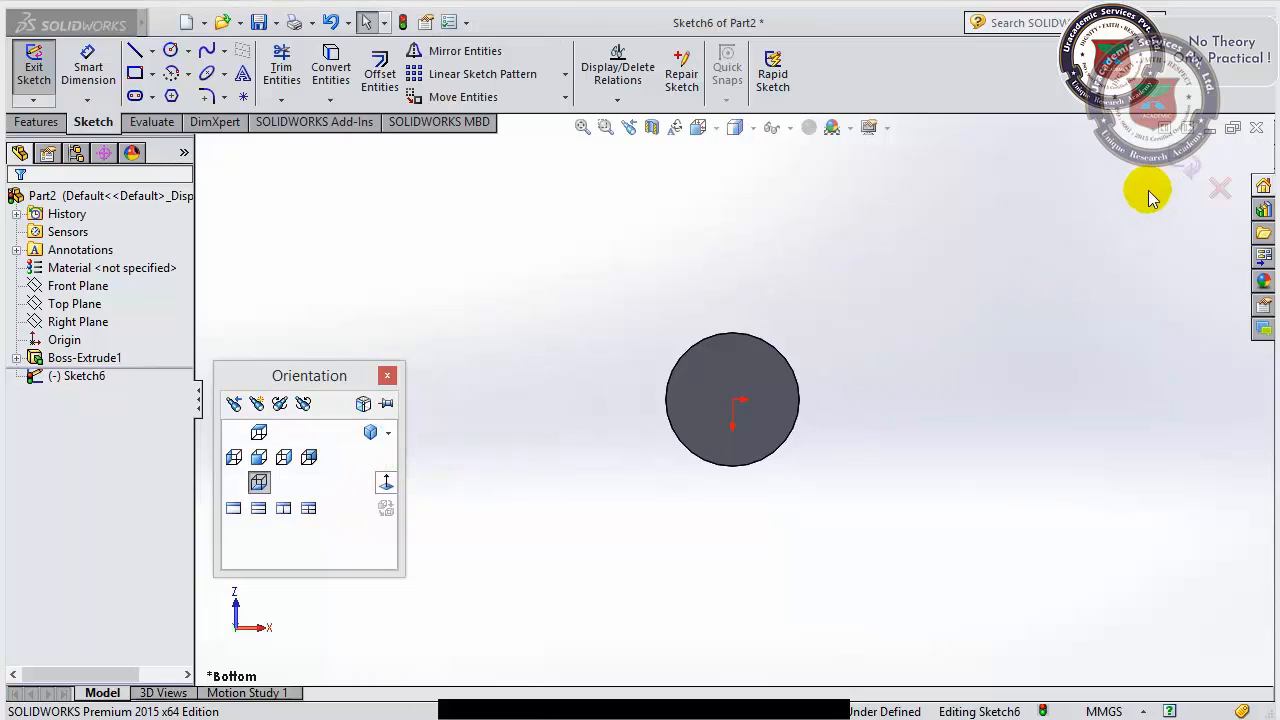
{"action": "left_click", "coordinate": [386, 485]}
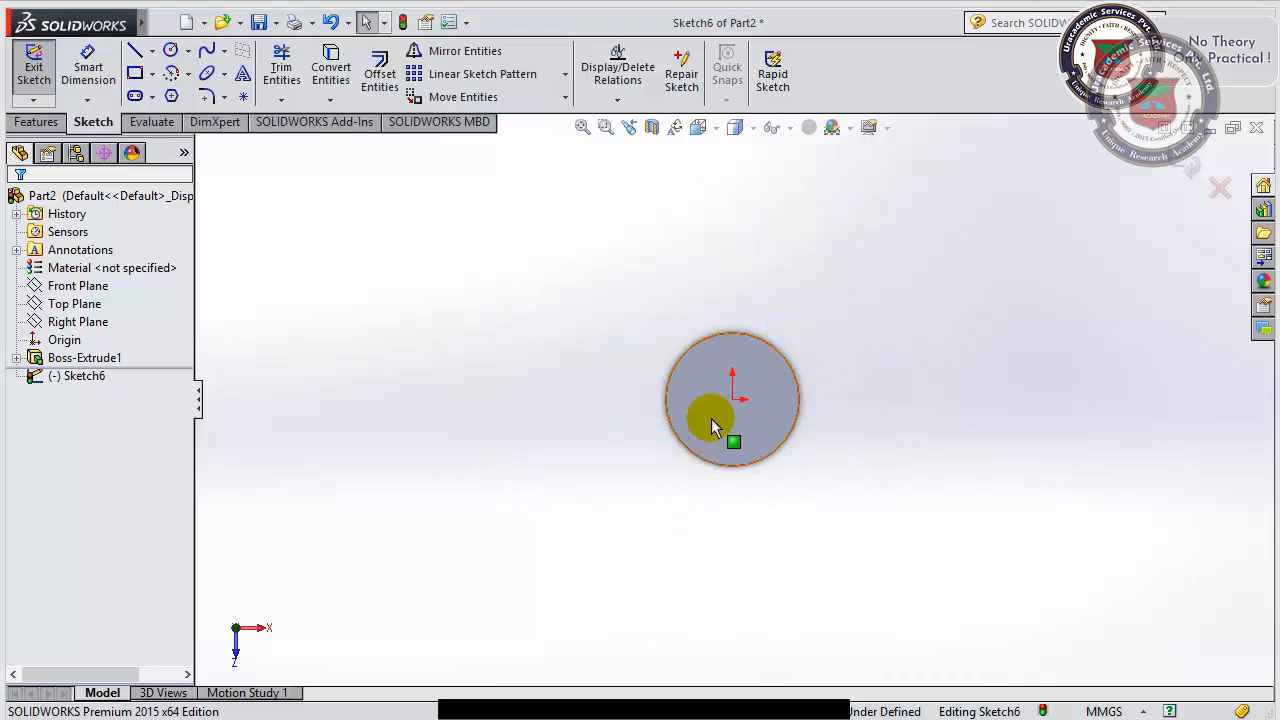
{"action": "scroll", "coordinate": [745, 410], "scroll_direction": "down", "scroll_amount": 3}
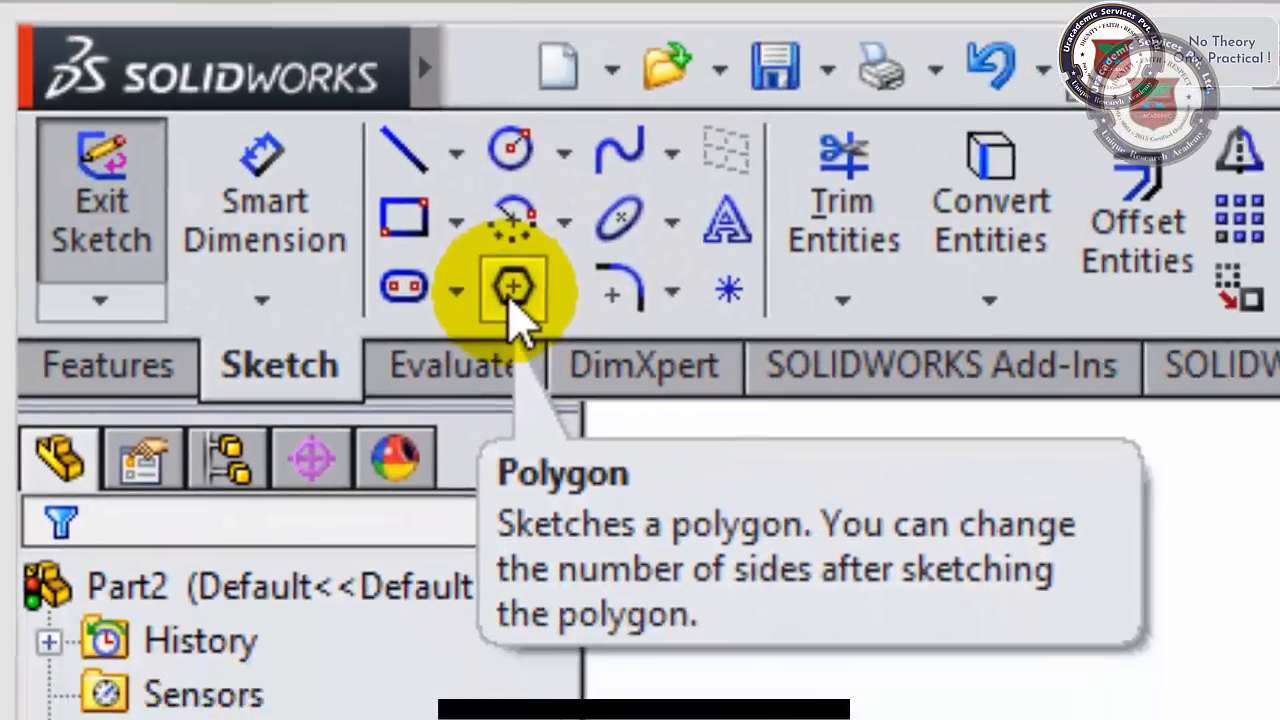
{"action": "left_click", "coordinate": [172, 98]}
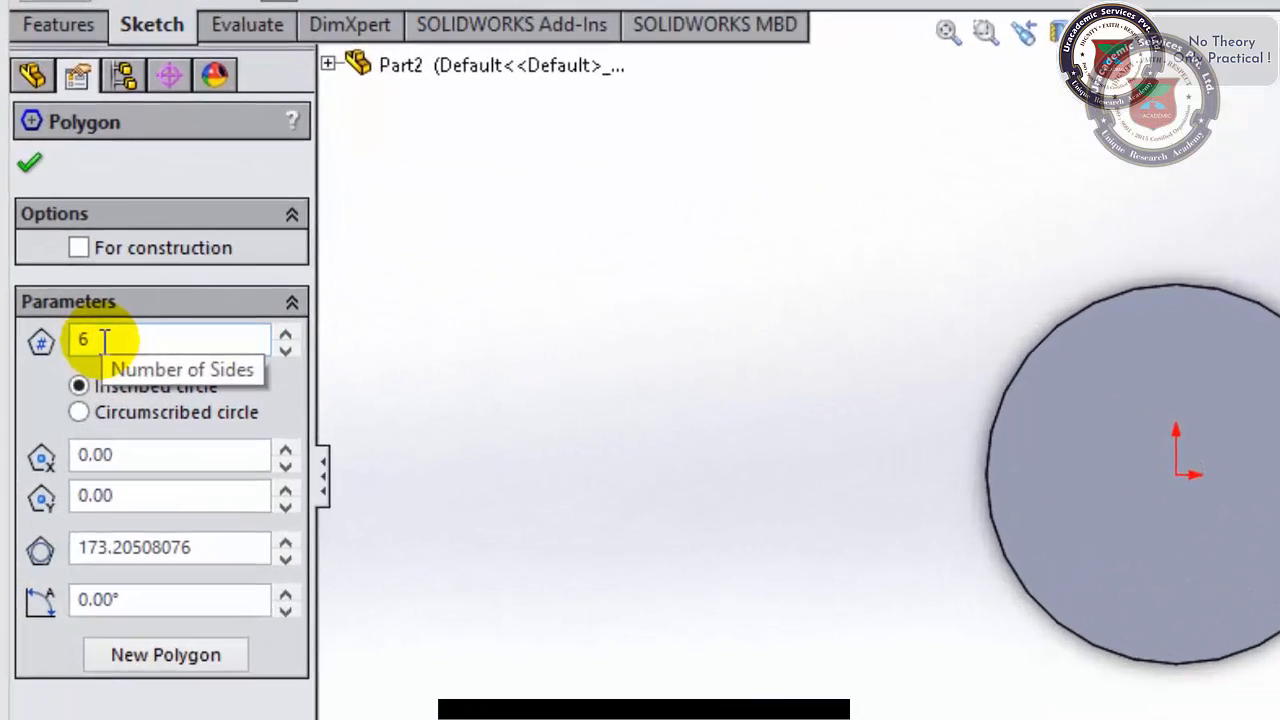
{"action": "double_click", "coordinate": [55, 316]}
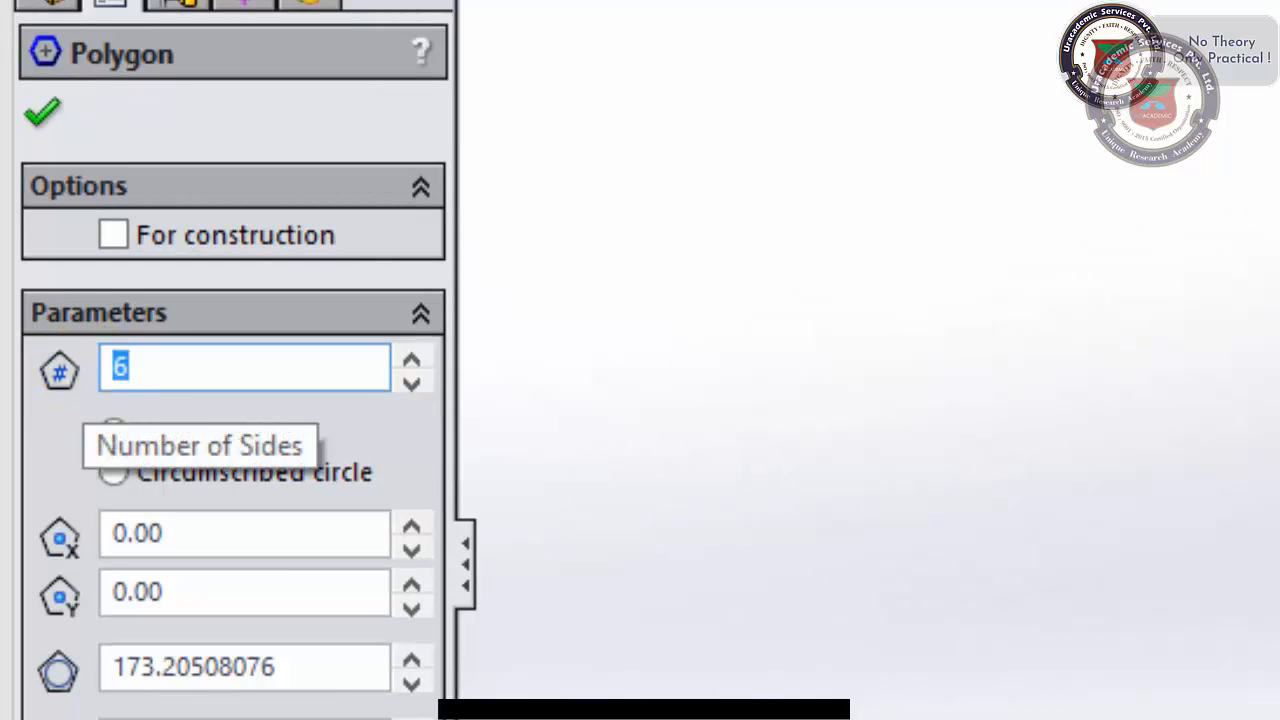
{"action": "type", "text": "8"}
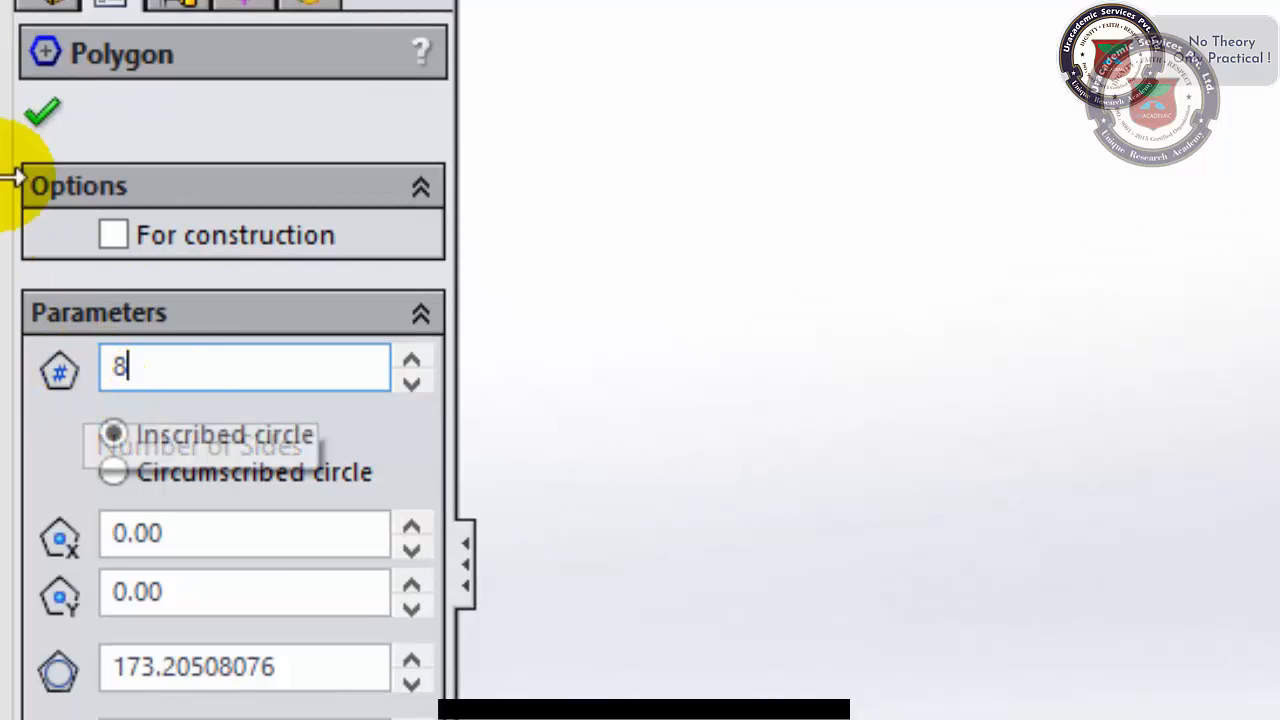
{"action": "left_click", "coordinate": [42, 112]}
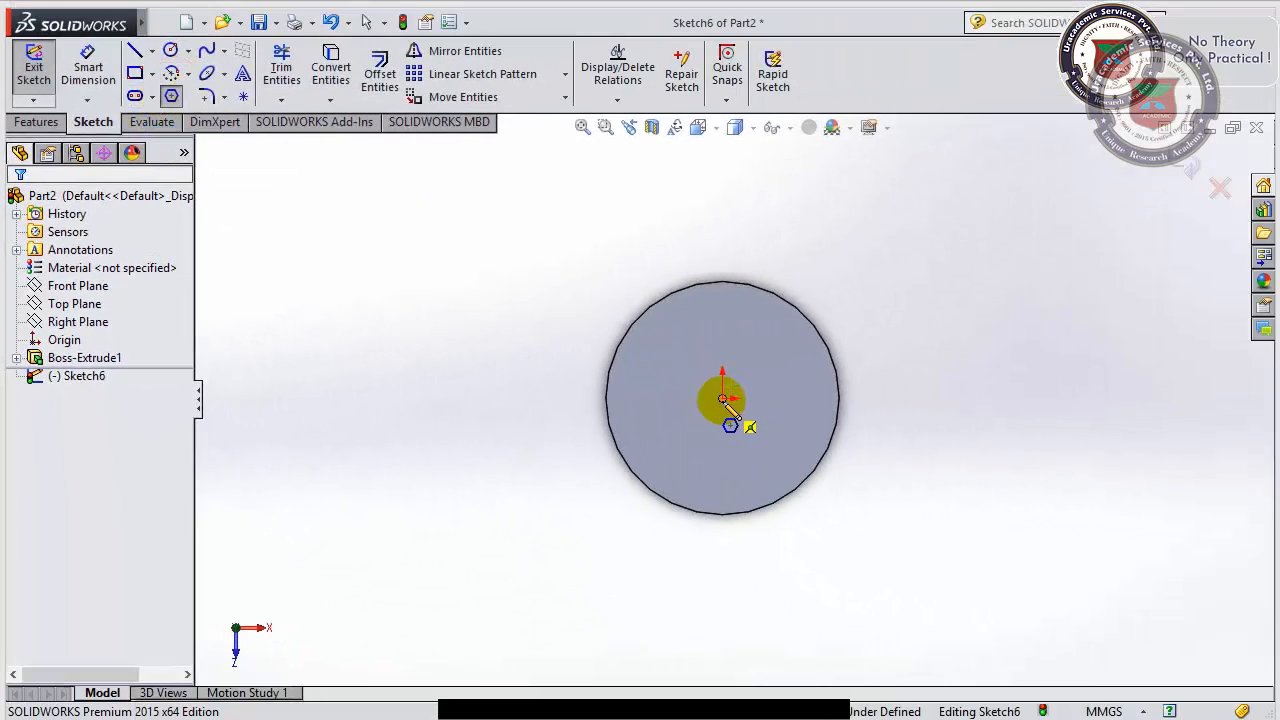
{"action": "left_click", "coordinate": [723, 399]}
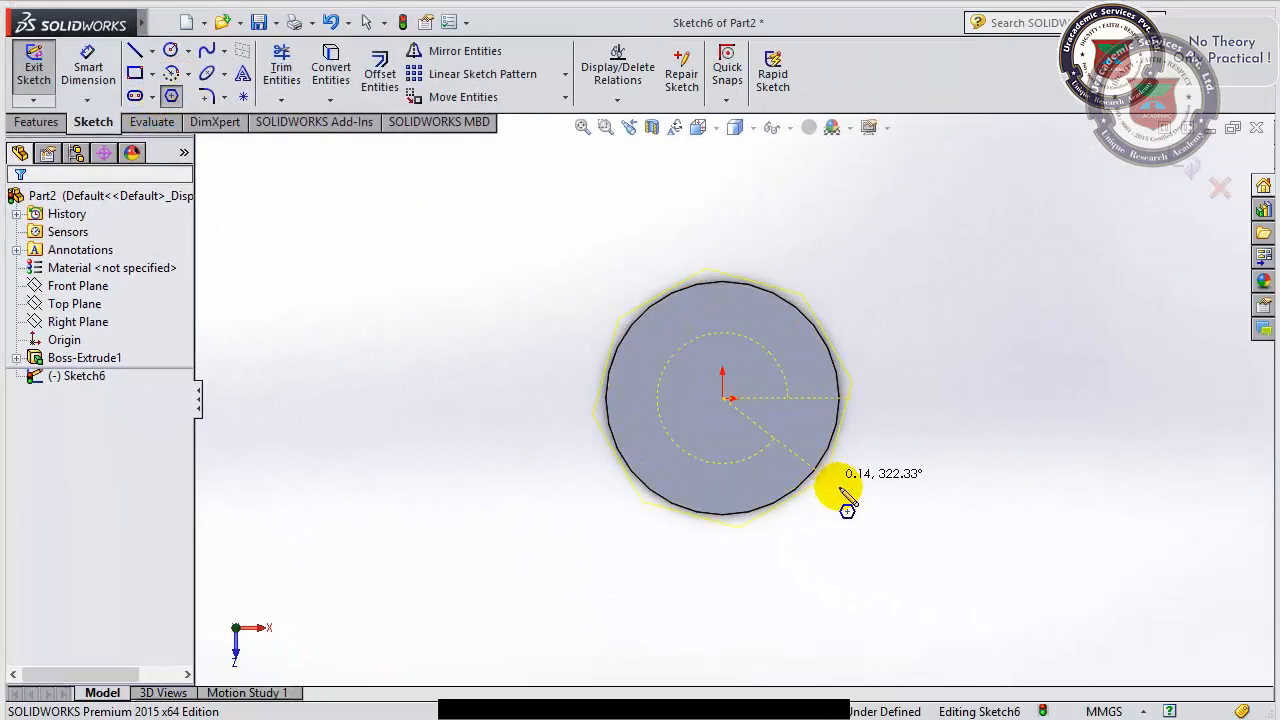
{"action": "left_click", "coordinate": [930, 472]}
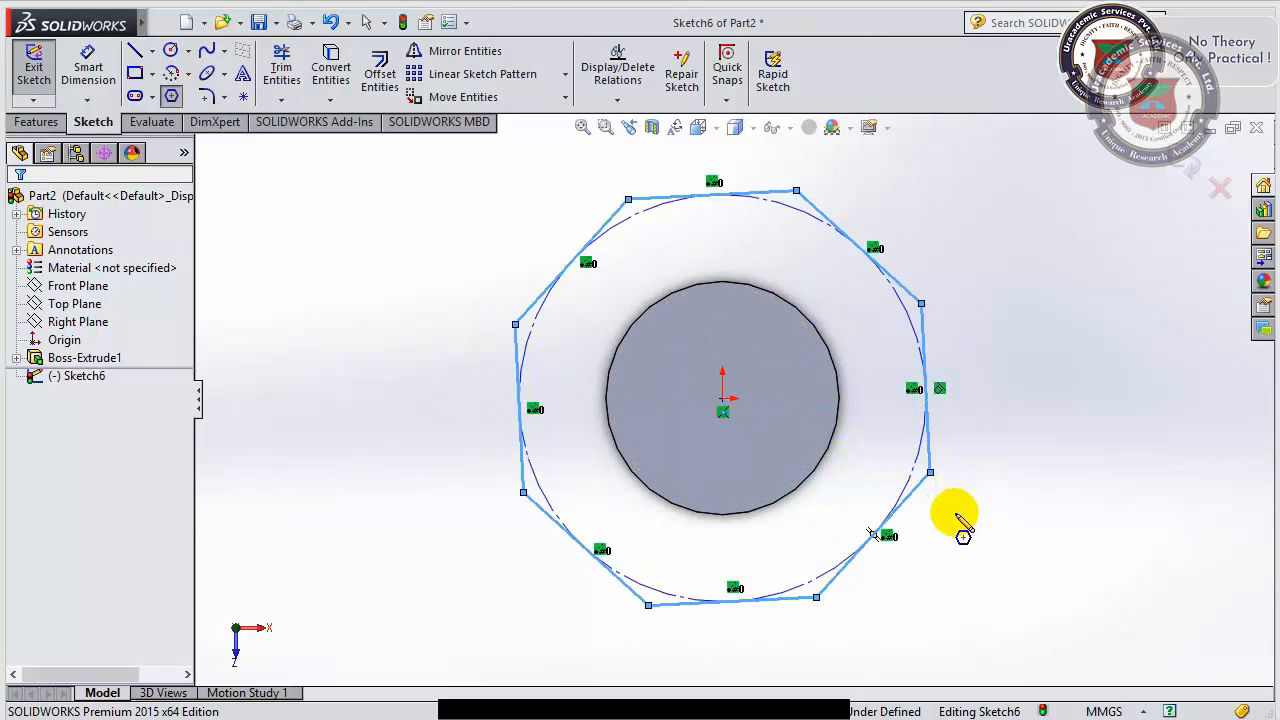
{"action": "key", "text": "Escape"}
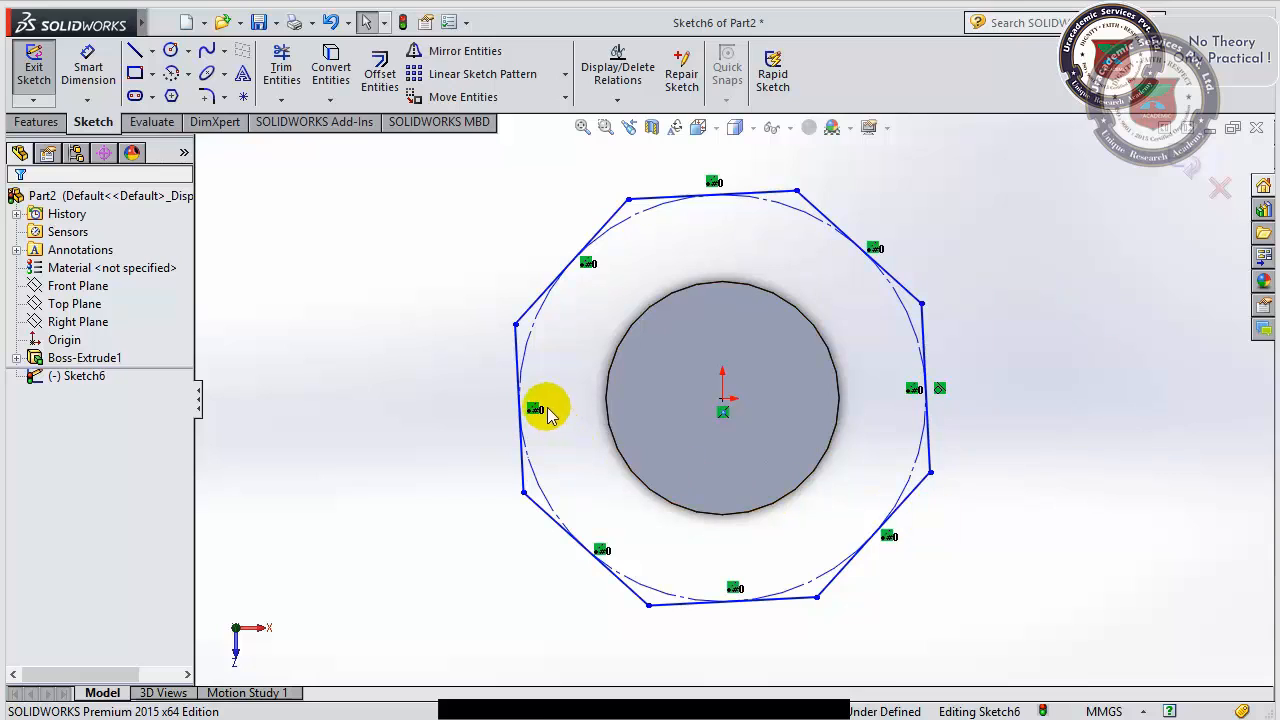
- Delete the whole 8-sided polygon with its construction circle from the sketch
{"action": "scroll", "coordinate": [513, 383], "scroll_direction": "up", "scroll_amount": 3}
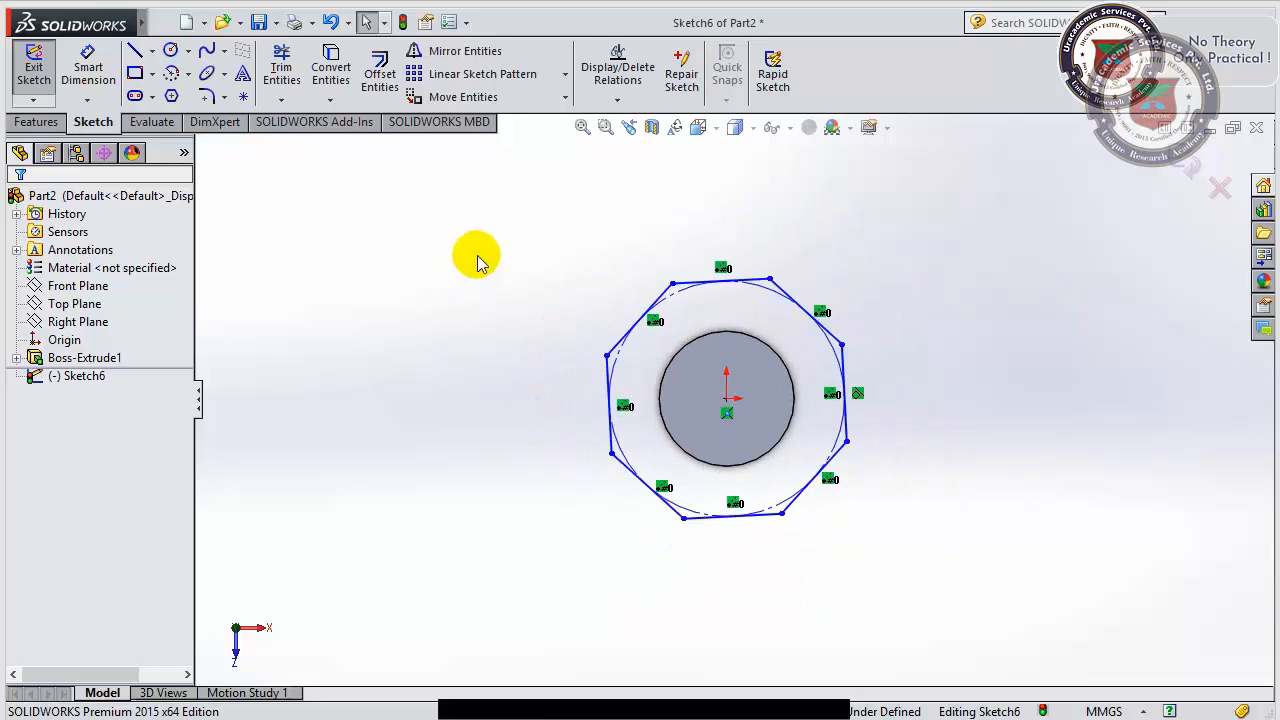
{"action": "mouse_move", "coordinate": [477, 254]}
{"action": "left_mouse_down"}
{"action": "mouse_move", "coordinate": [923, 544]}
{"action": "mouse_move", "coordinate": [918, 556]}
{"action": "left_mouse_up"}
{"action": "key", "text": "Delete"}
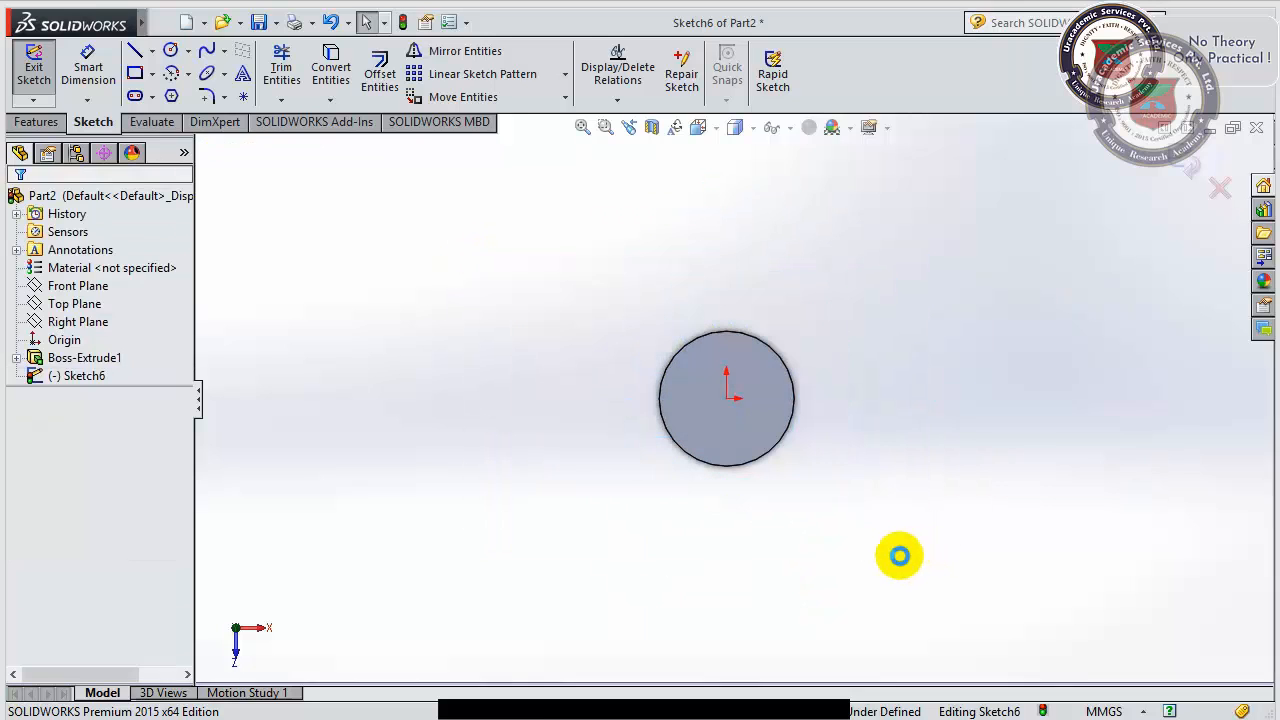
- Sketch a 6-sided polygon with an inscribed circle about 0.39 mm in diameter, centred on the origin around the cylinder's end face
{"action": "left_click", "coordinate": [170, 95]}
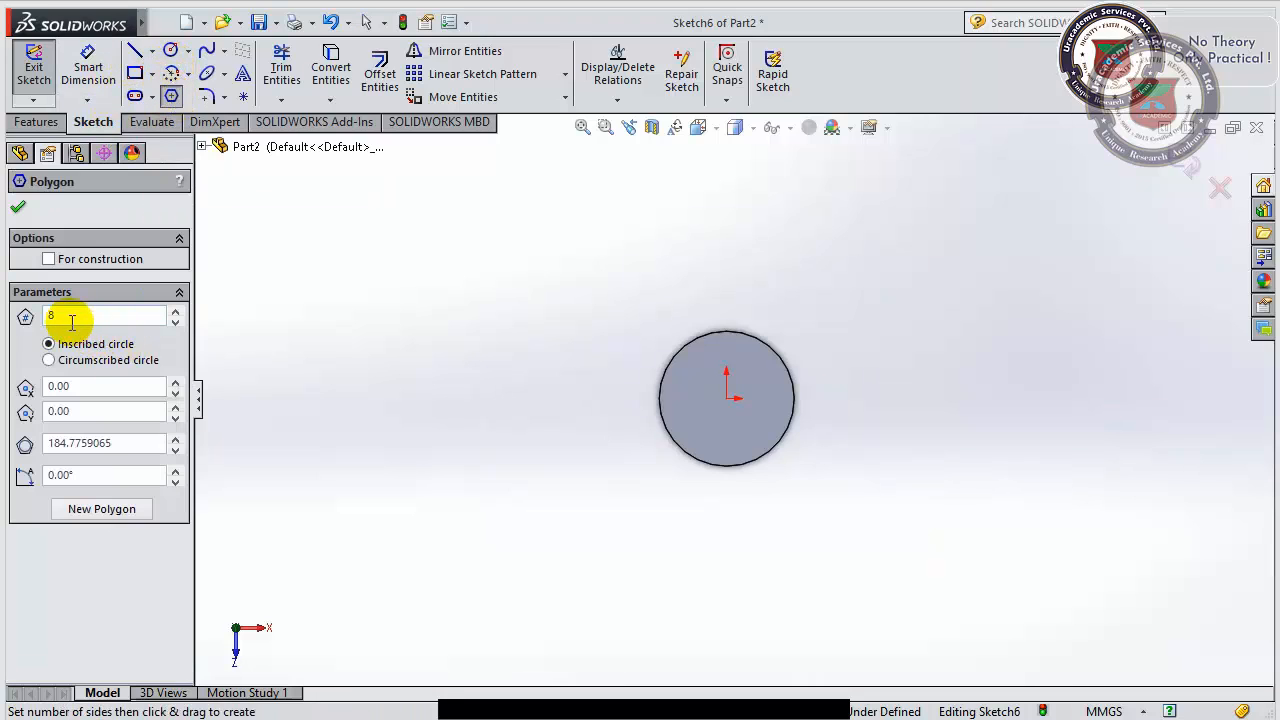
{"action": "left_click_drag", "start_coordinate": [72, 322], "coordinate": [34, 328]}
{"action": "type", "text": "6"}
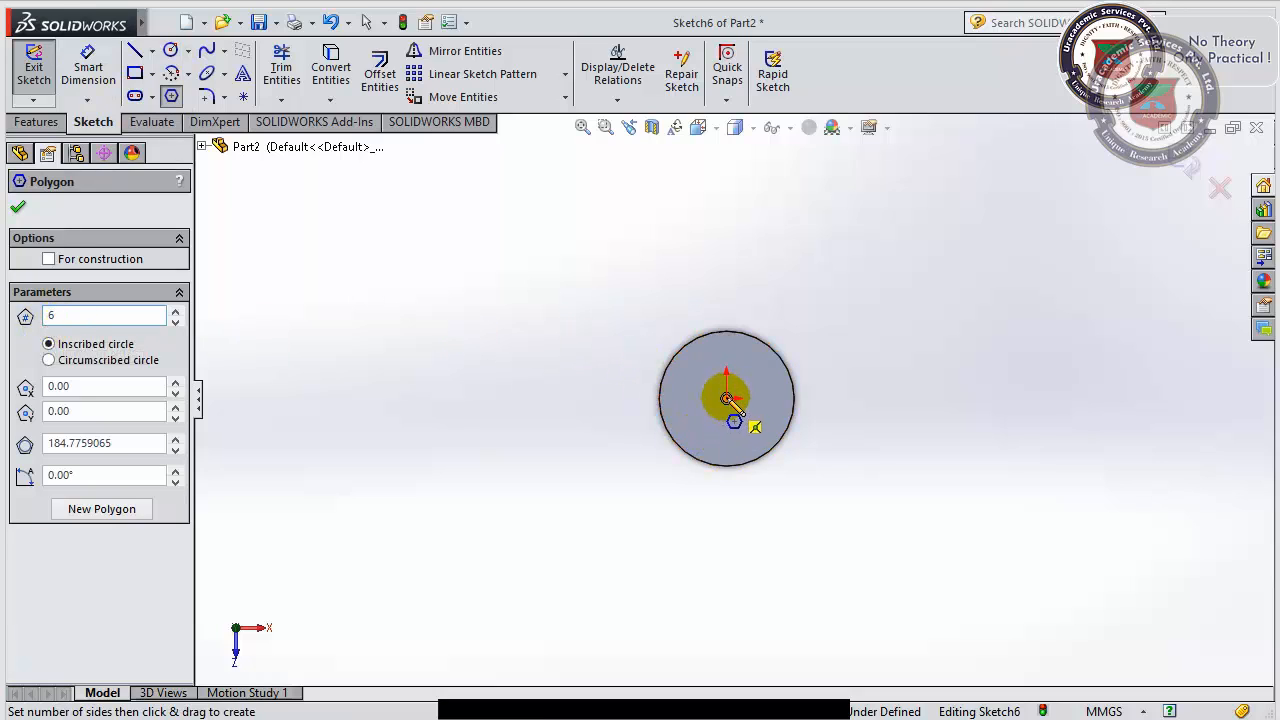
{"action": "left_click_drag", "start_coordinate": [728, 401], "coordinate": [834, 458]}
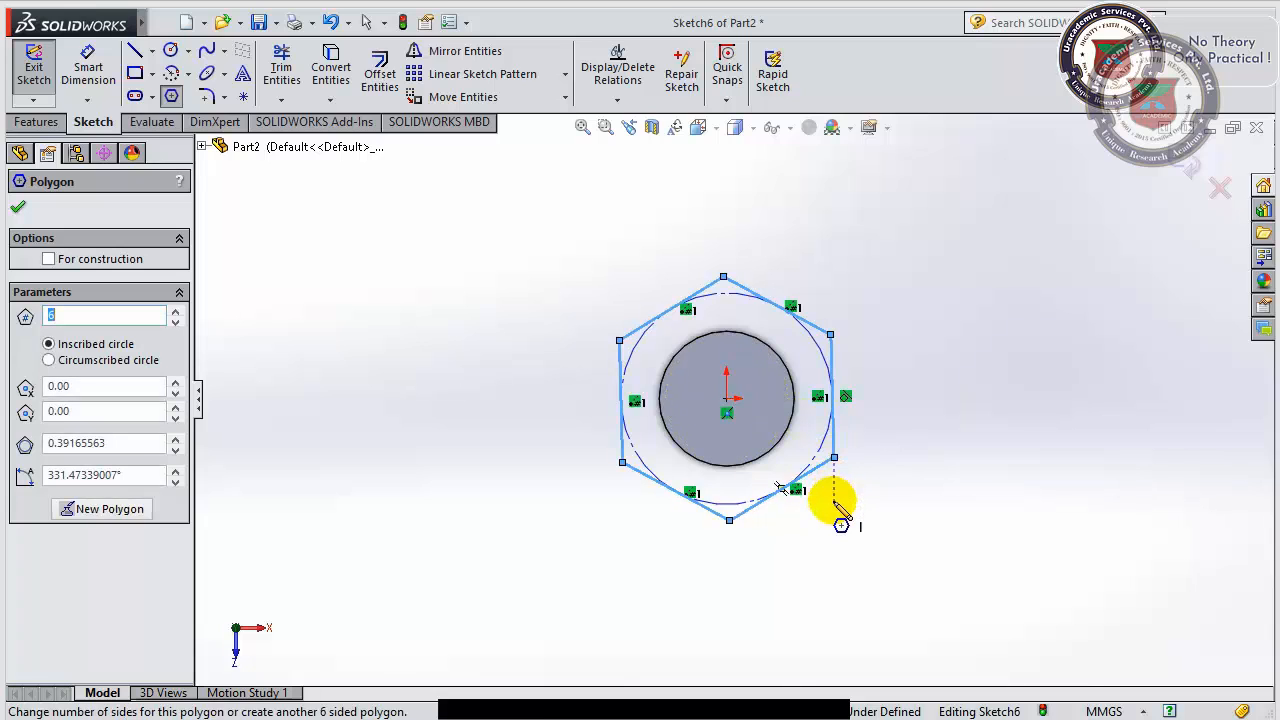
{"action": "key", "text": "Escape"}
- Dimension the distance between two opposite sides of the hexagon as 0.5 mm
{"action": "scroll", "coordinate": [851, 417], "scroll_direction": "down", "scroll_amount": 3}
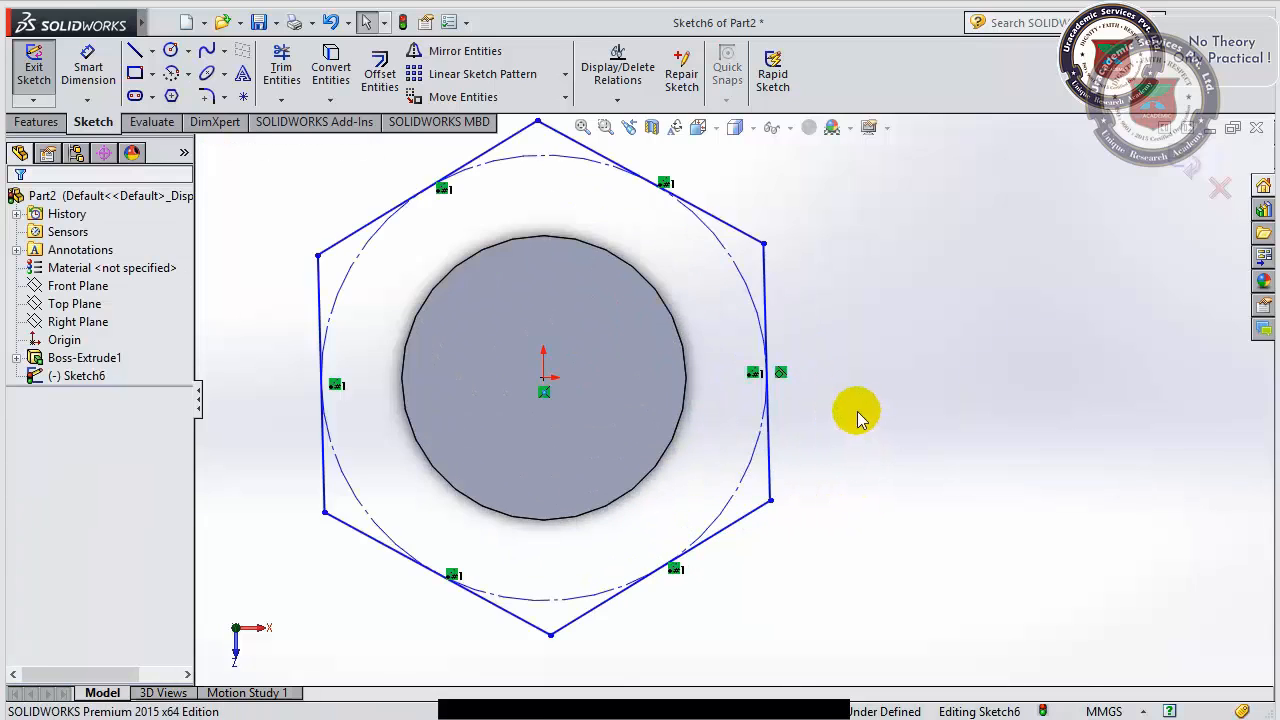
{"action": "scroll", "coordinate": [829, 423], "scroll_direction": "up", "scroll_amount": 3}
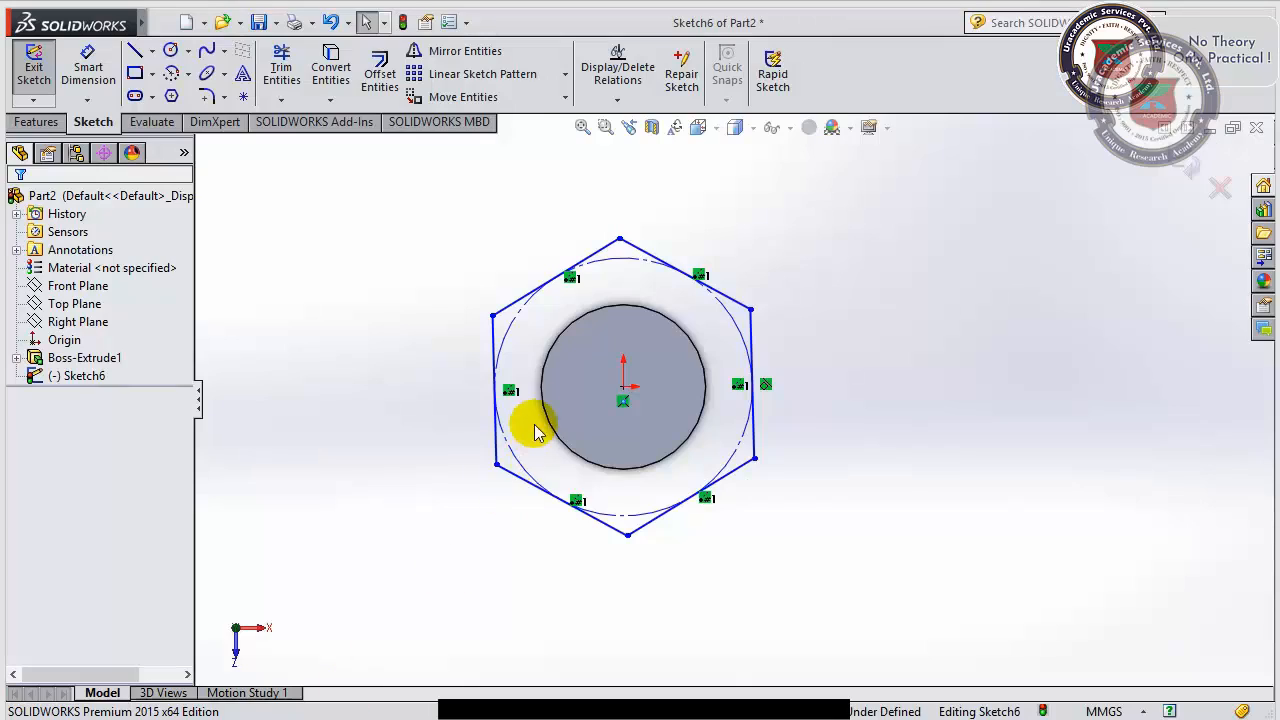
{"action": "left_click", "coordinate": [88, 68]}
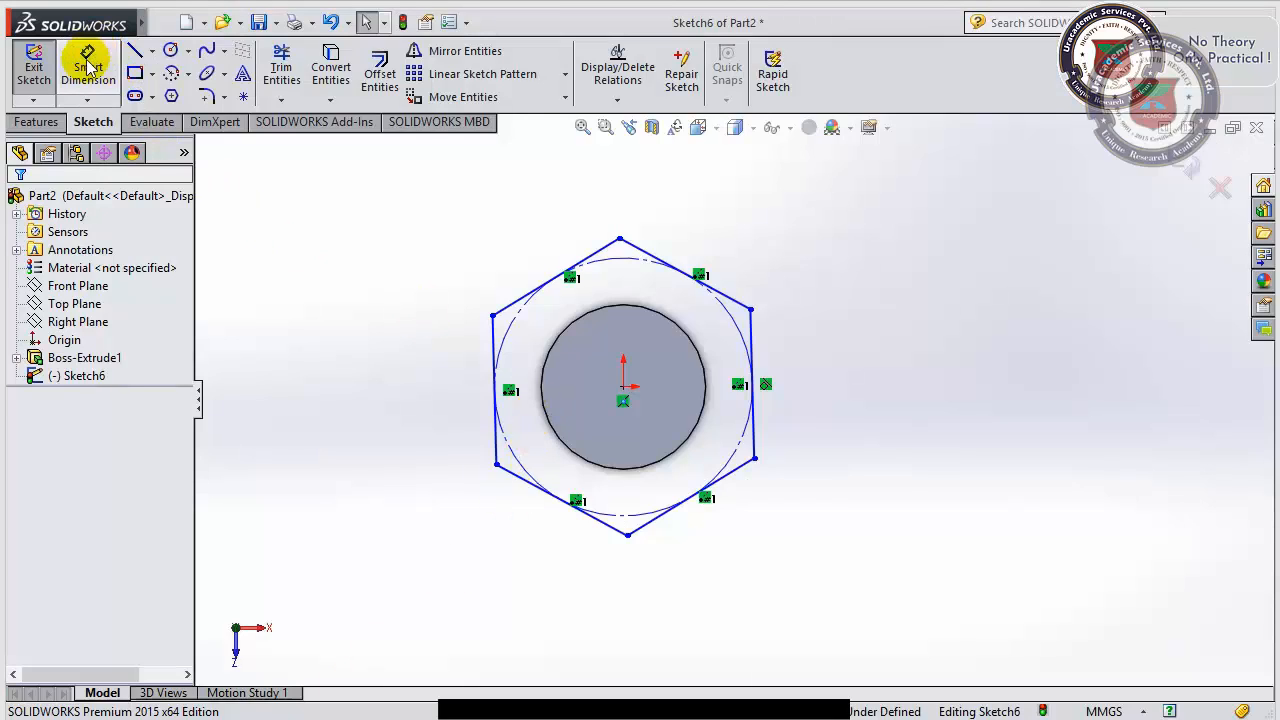
{"action": "left_click", "coordinate": [652, 256]}
{"action": "left_click", "coordinate": [518, 484]}
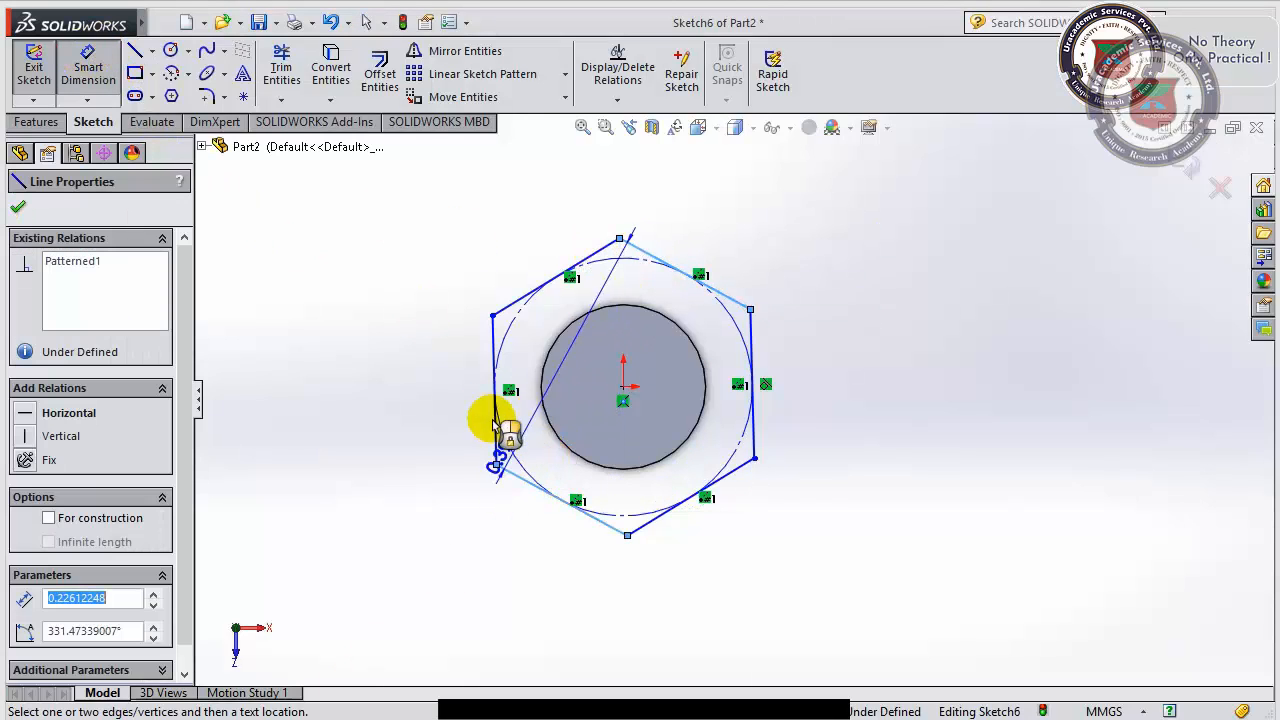
{"action": "left_click", "coordinate": [427, 292]}
{"action": "type", "text": "0.5"}
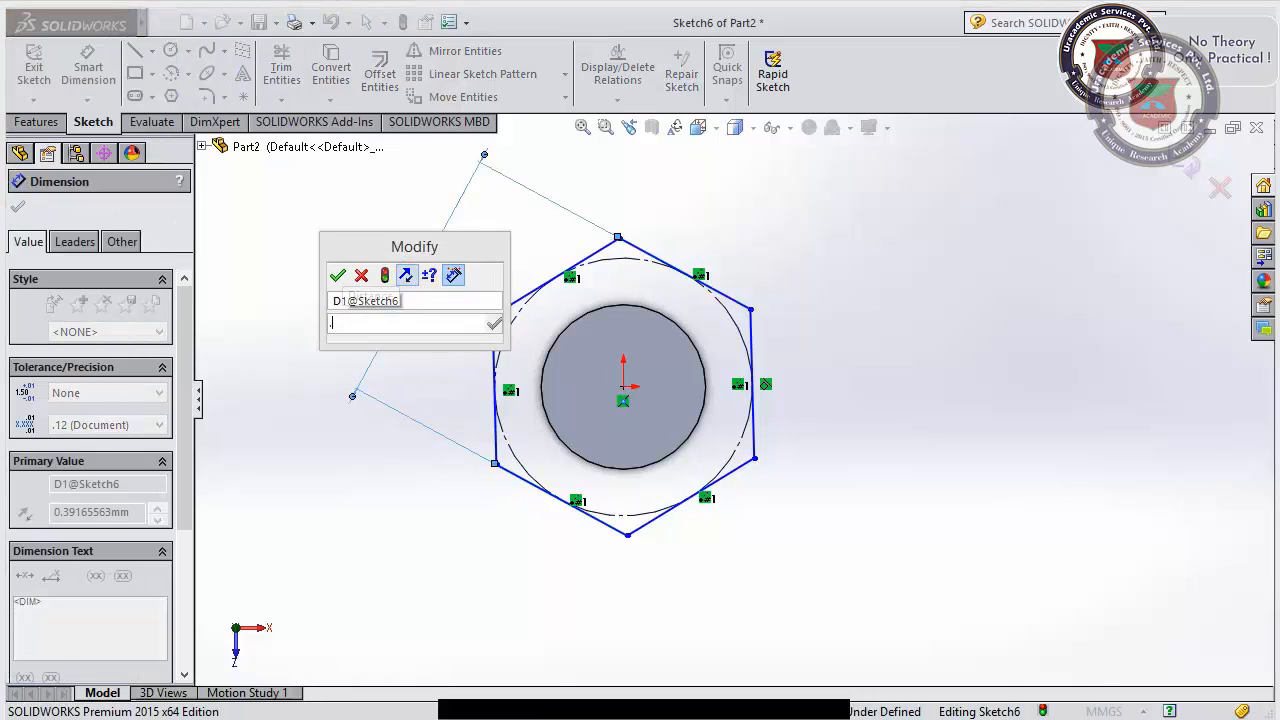
{"action": "key", "text": "Return"}
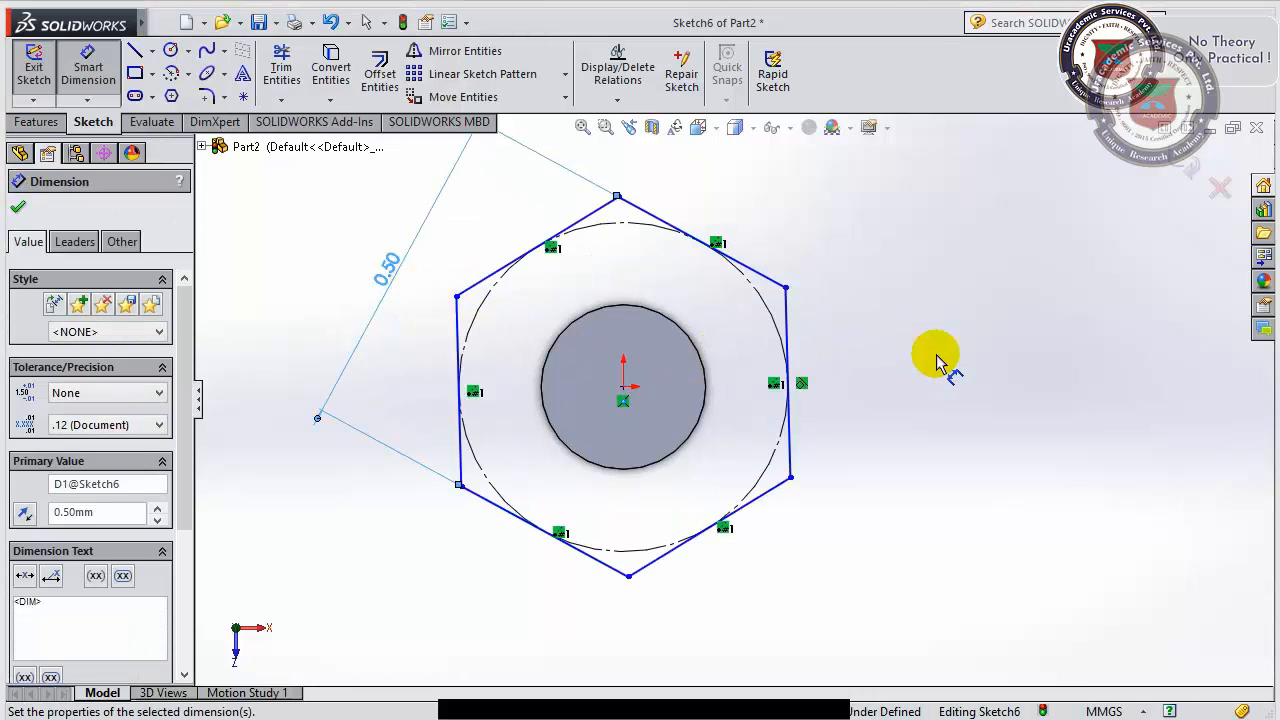
{"action": "left_click", "coordinate": [937, 357]}
- Extrude the hexagon sketch as a 0.2 mm blind boss away from the shank, merged with the cylinder, to form the bolt head
{"action": "scroll", "coordinate": [826, 423], "scroll_direction": "up", "scroll_amount": 3}
{"action": "middle_click_drag", "start_coordinate": [826, 423], "coordinate": [751, 374]}
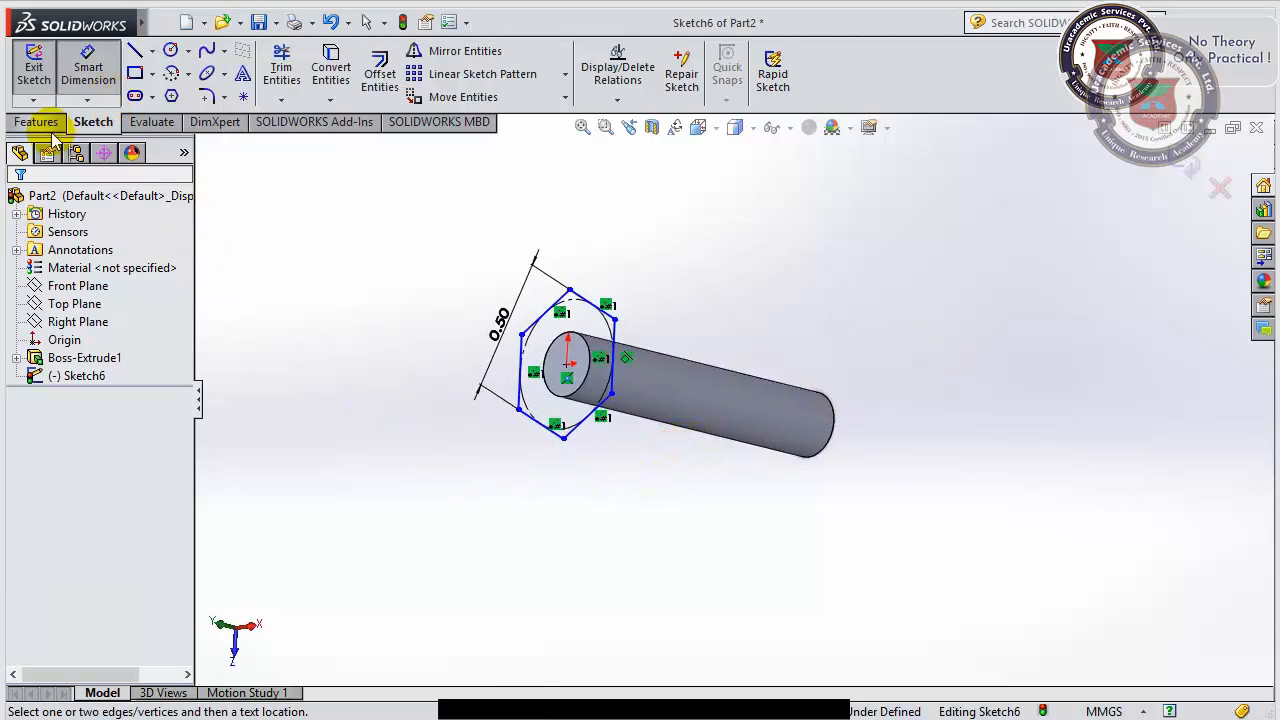
{"action": "left_click", "coordinate": [30, 124]}
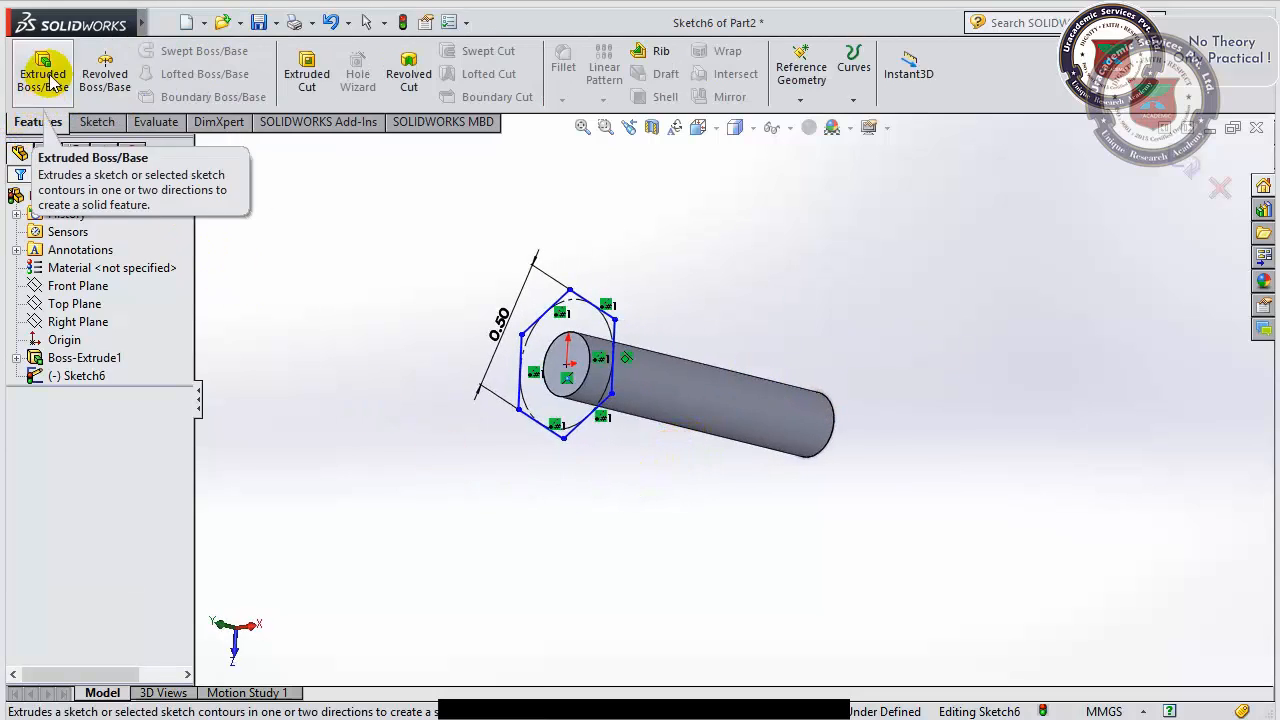
{"action": "left_click", "coordinate": [45, 78]}
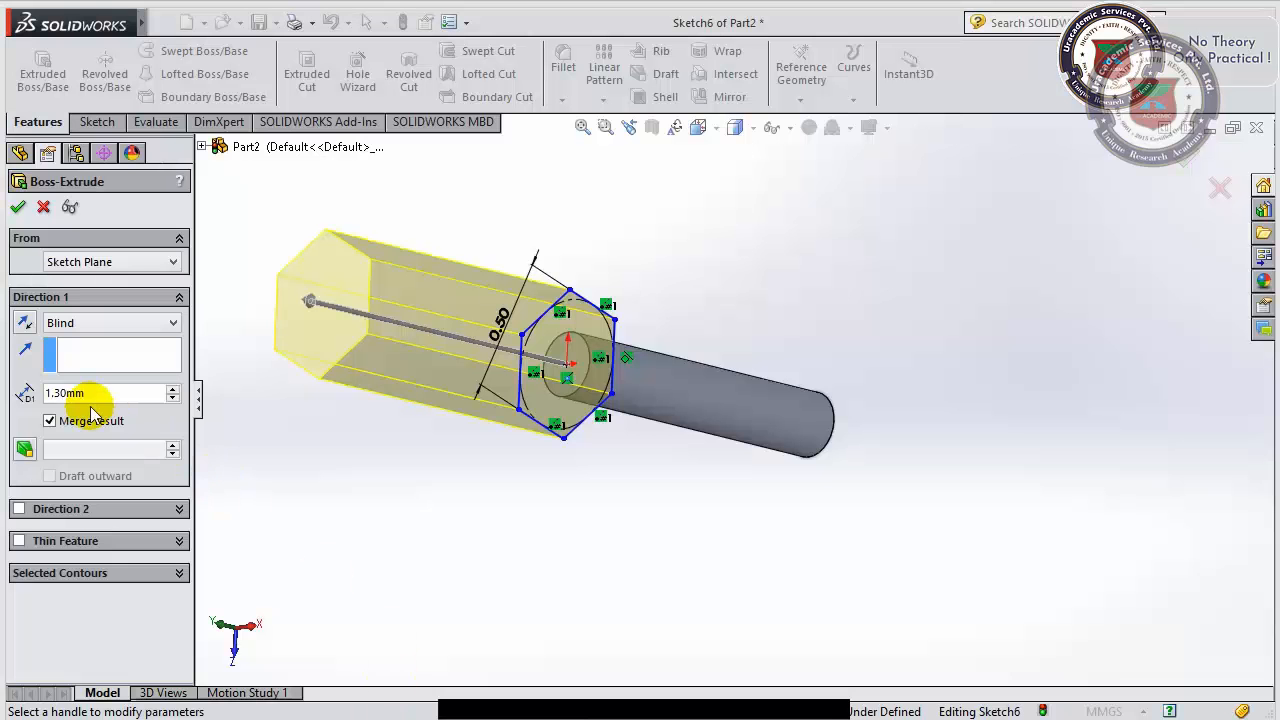
{"action": "type", "text": "0.2"}
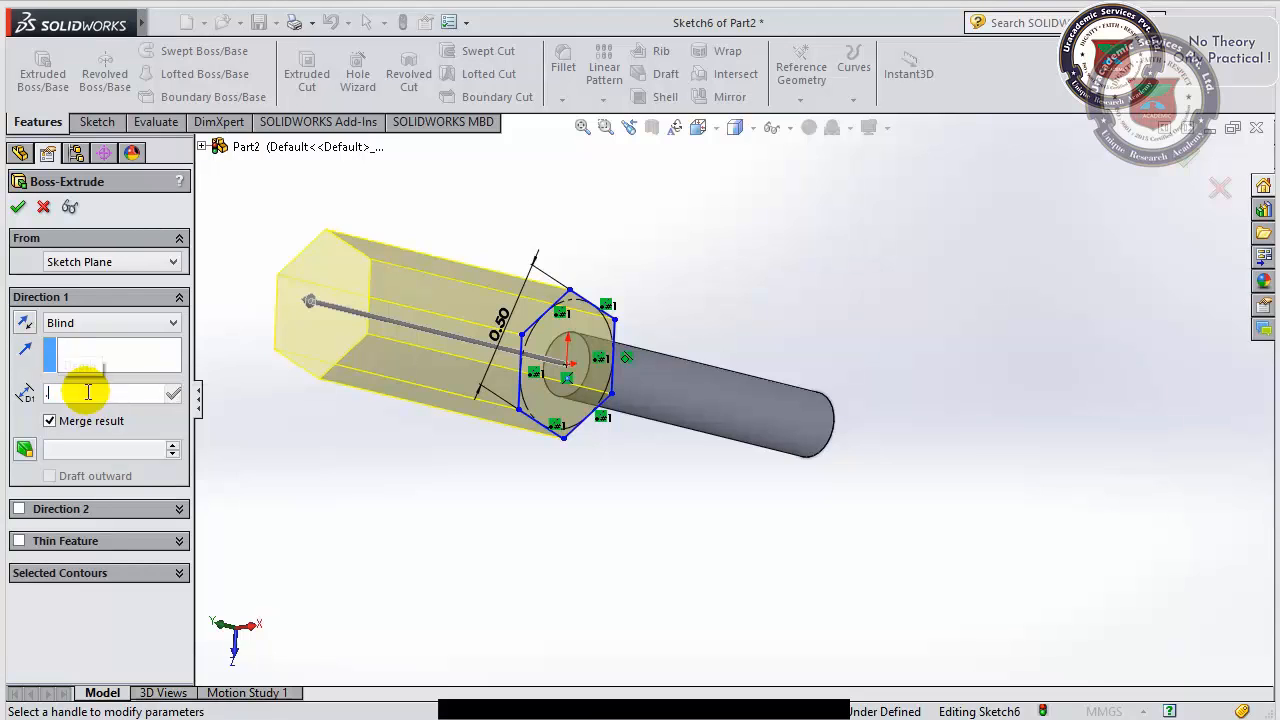
{"action": "key", "text": "Return"}
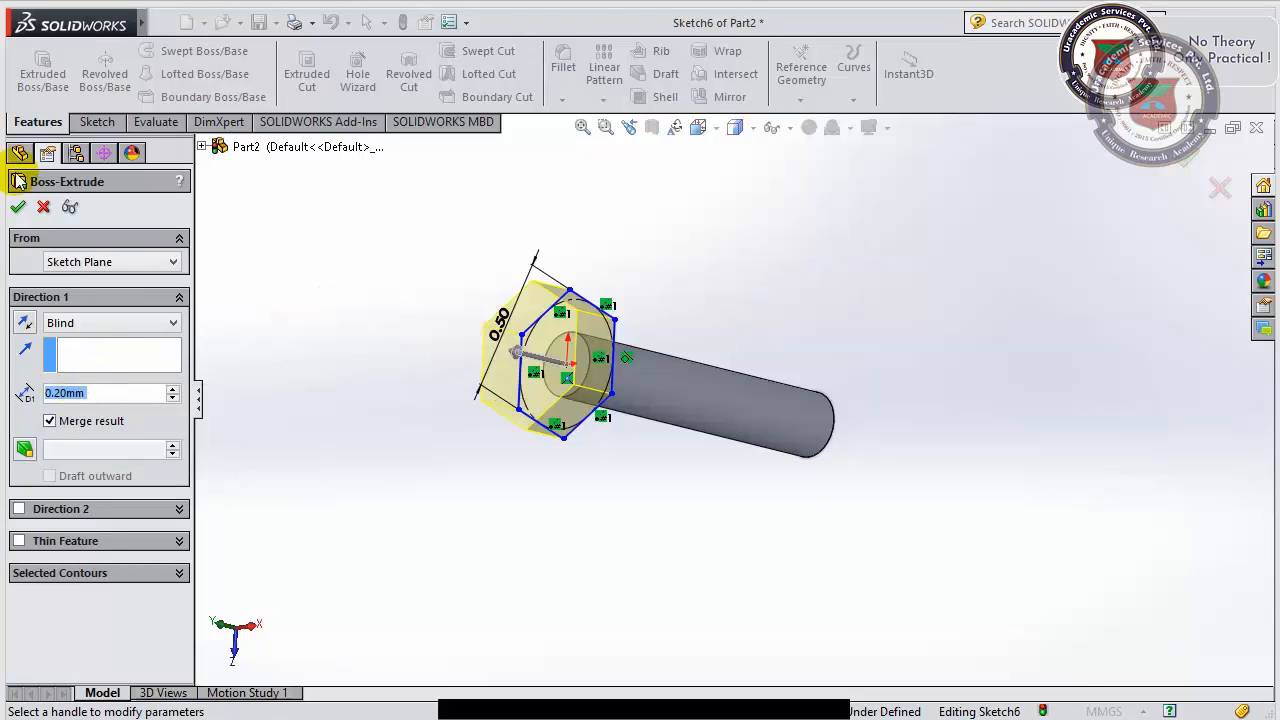
{"action": "left_click", "coordinate": [18, 210]}
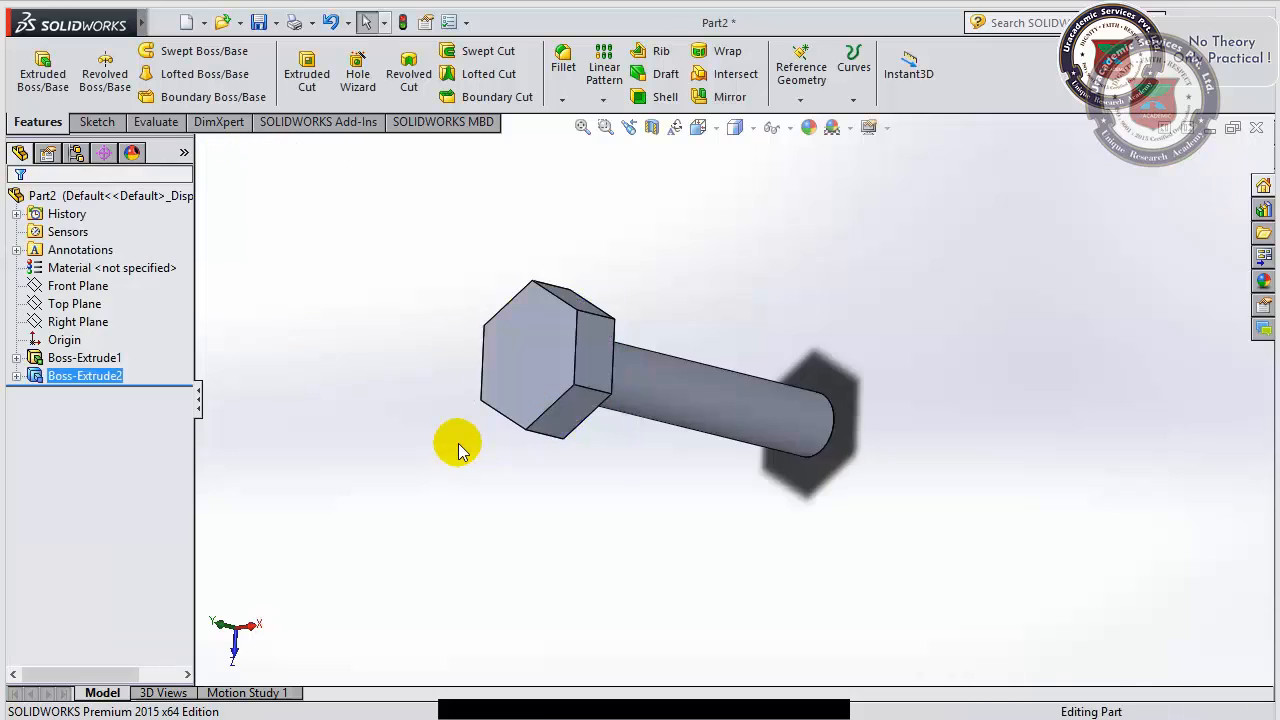
{"action": "scroll", "coordinate": [458, 448], "scroll_direction": "up", "scroll_amount": 3}
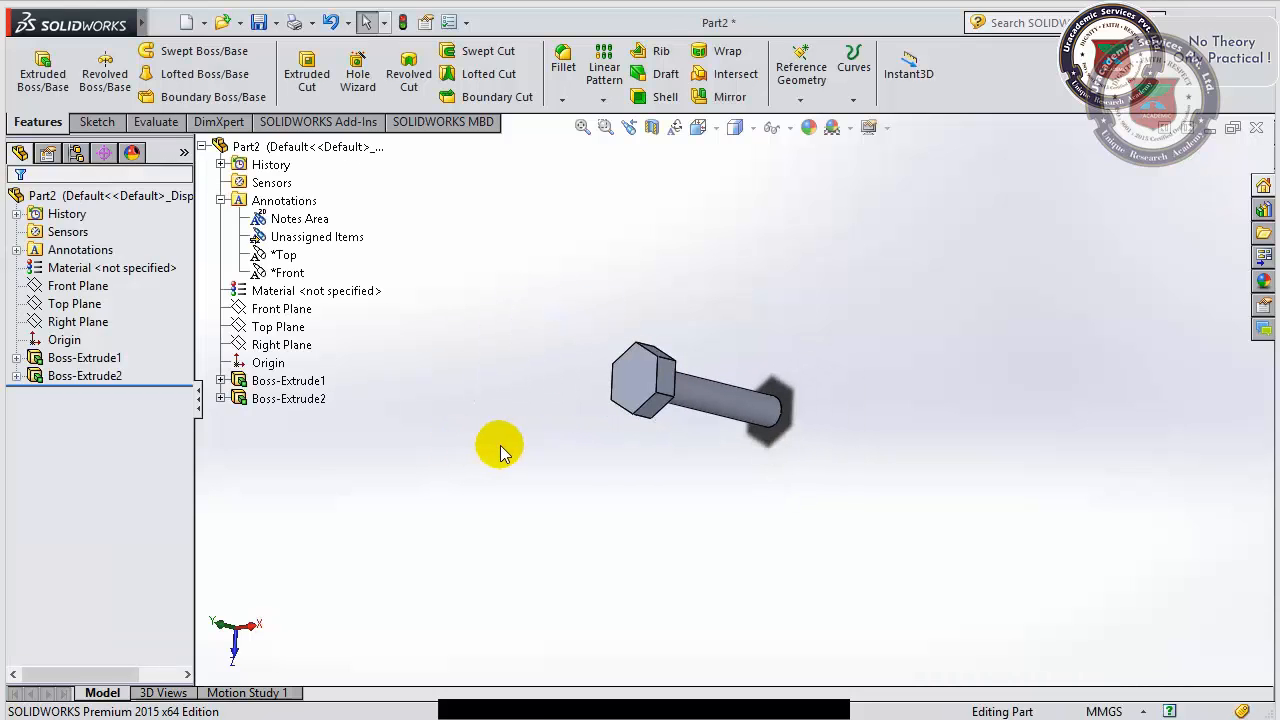